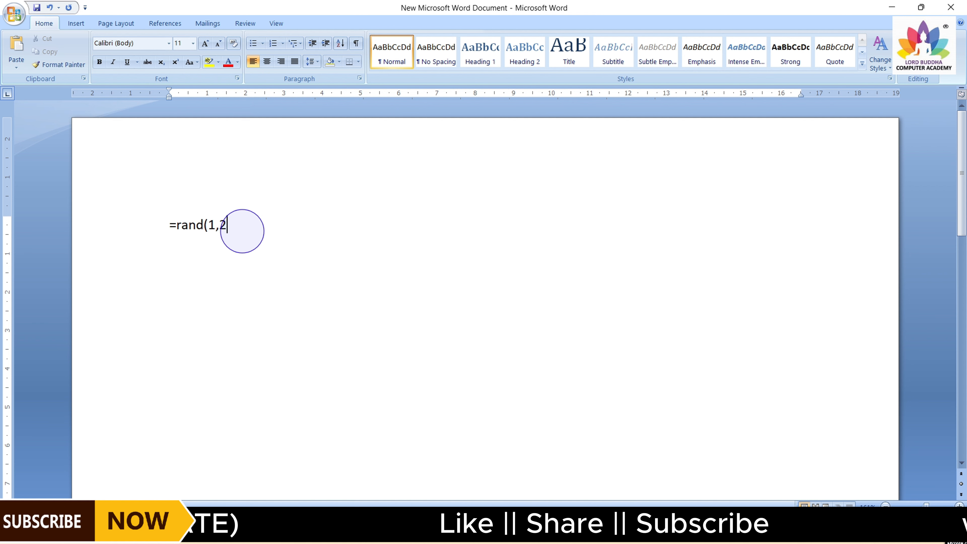
Complete the =rand(1,2) formula to generate a sample paragraph of text
{"action": "type", "text": ")"}
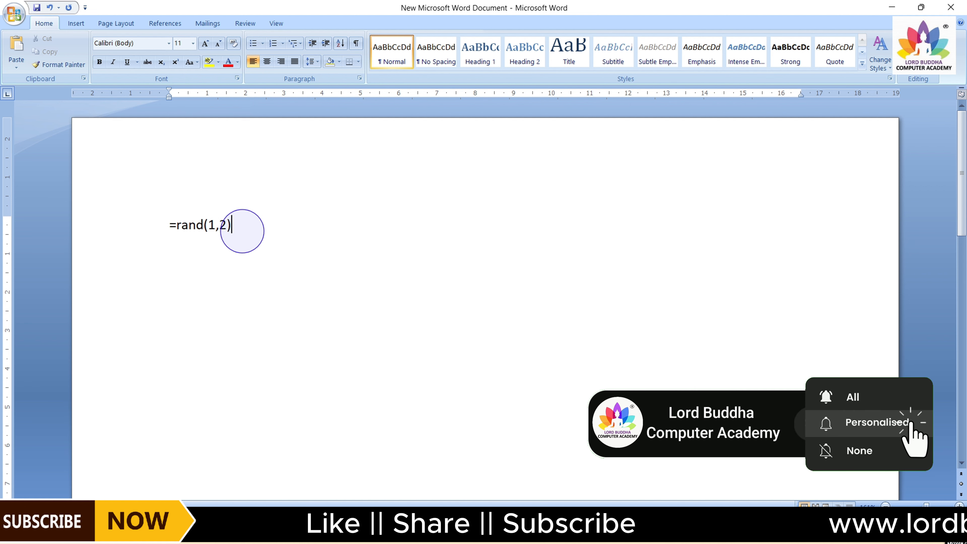
{"action": "key", "text": "Return"}
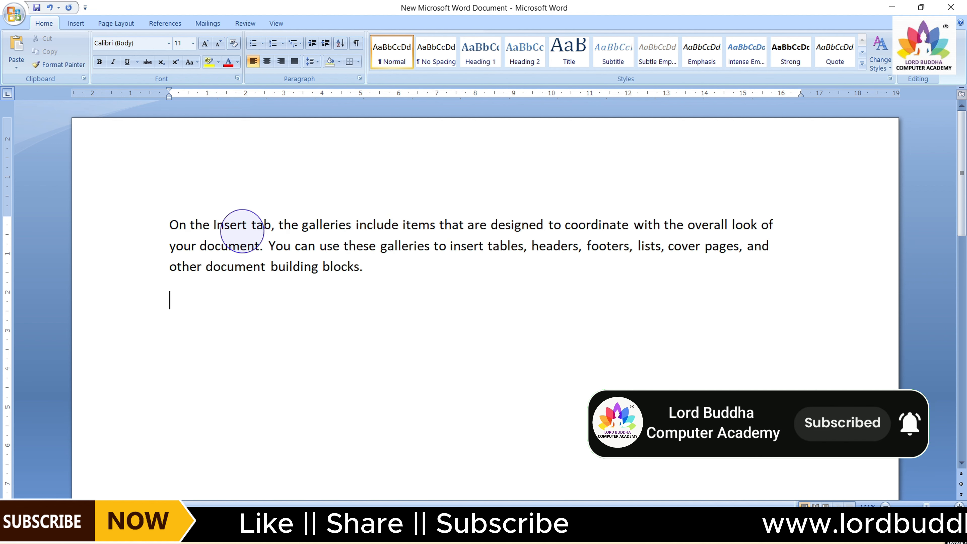
Practise selecting the whole paragraph by dragging across it and deselecting it
{"action": "left_click_drag", "start_coordinate": [169, 225], "coordinate": [360, 277]}
{"action": "left_click", "coordinate": [357, 304]}
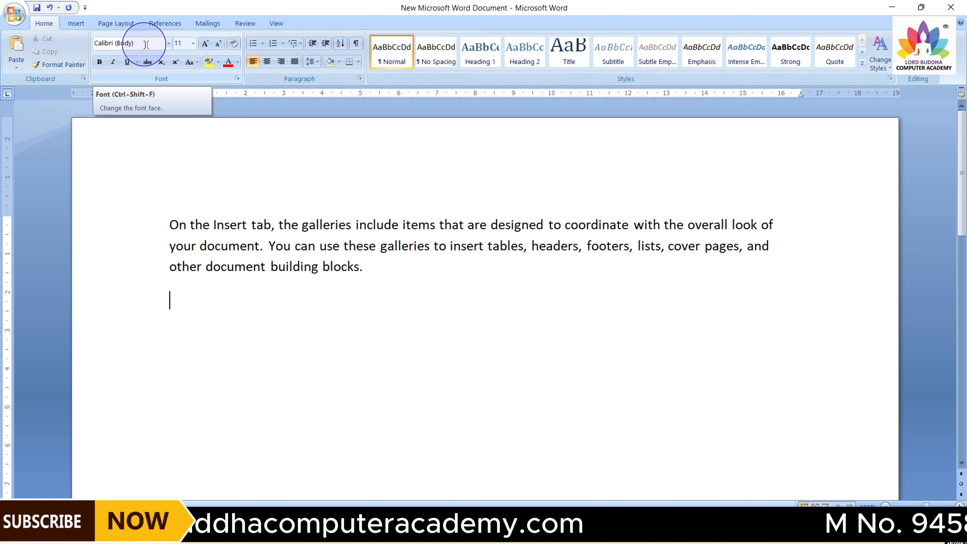
{"action": "left_click_drag", "start_coordinate": [167, 222], "coordinate": [379, 279]}
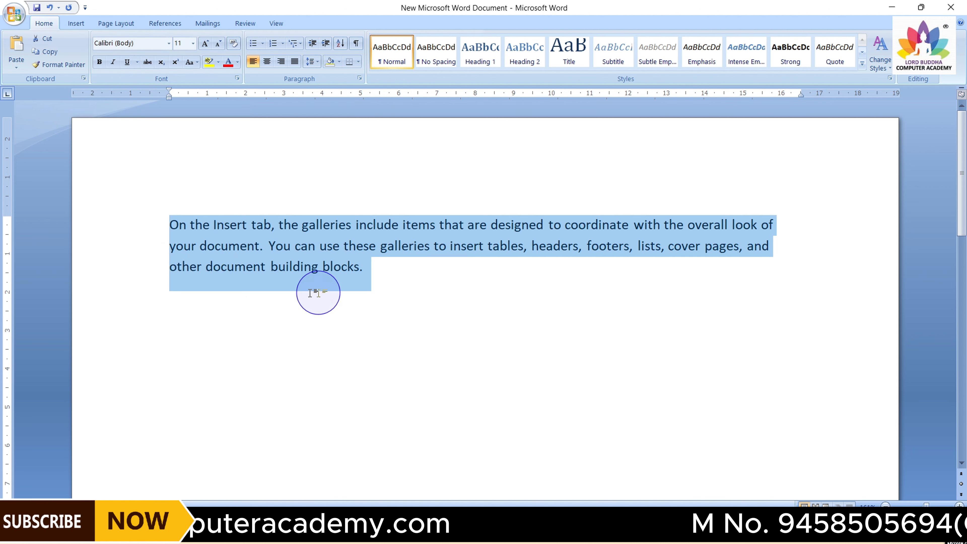
{"action": "left_click", "coordinate": [333, 296]}
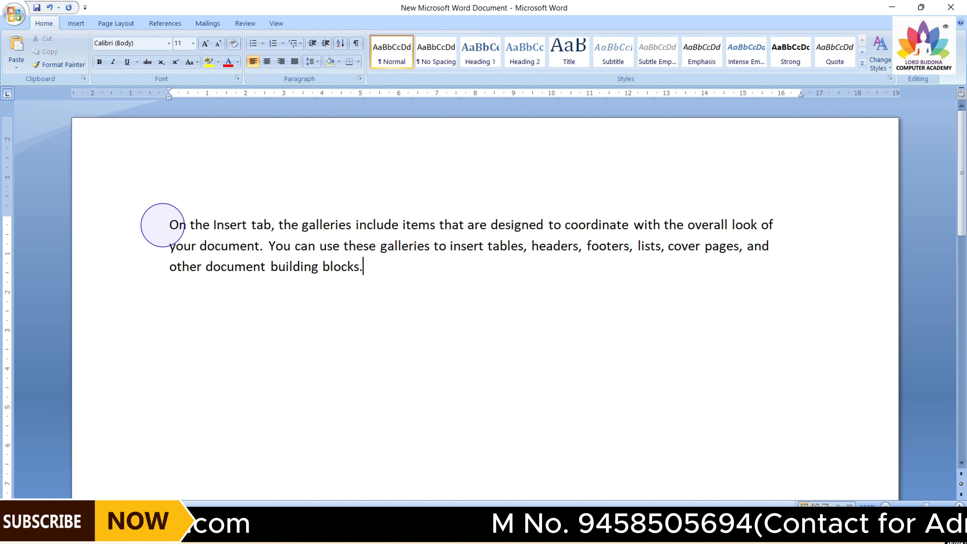
Select the paragraph and browse the font list, previewing fonts without applying one
{"action": "left_click_drag", "start_coordinate": [168, 224], "coordinate": [366, 268]}
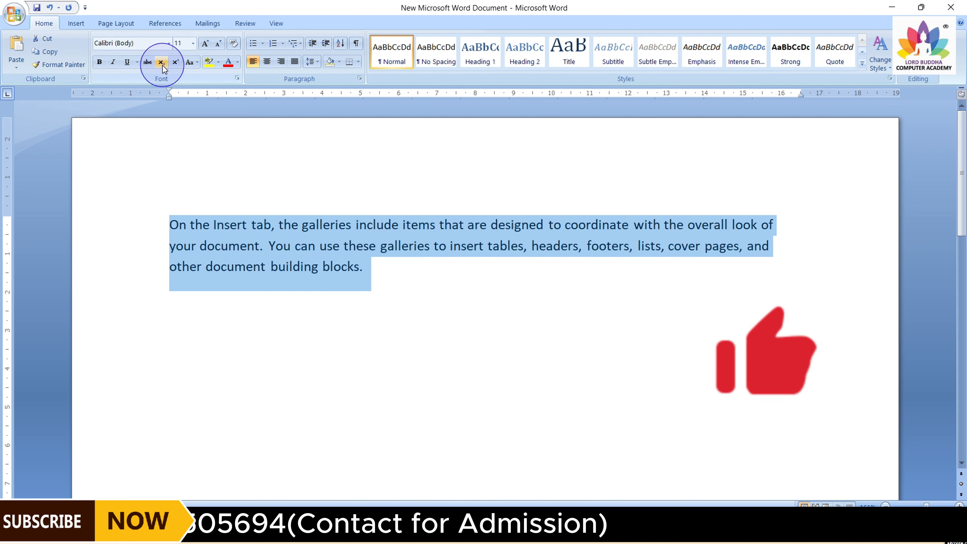
{"action": "left_click", "coordinate": [169, 43]}
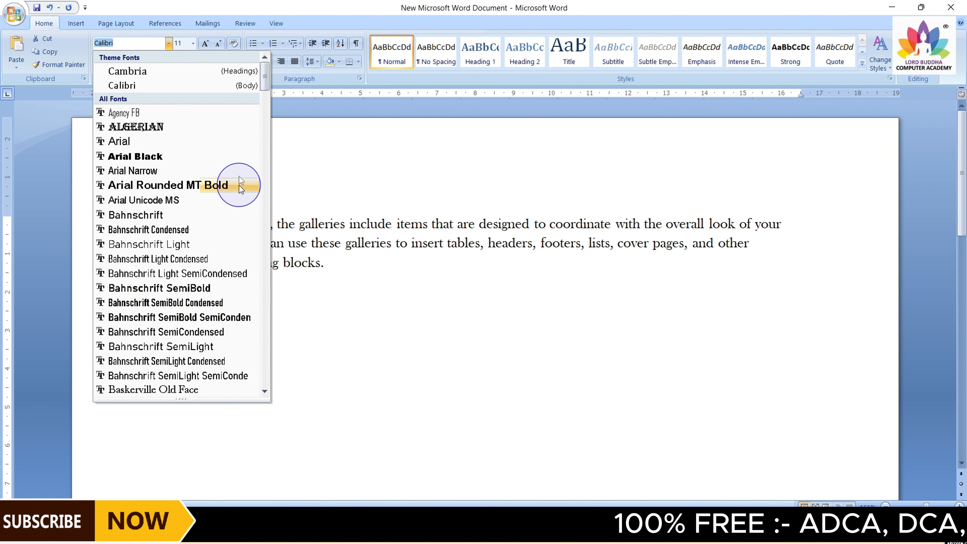
{"action": "left_click_drag", "start_coordinate": [264, 78], "coordinate": [263, 201]}
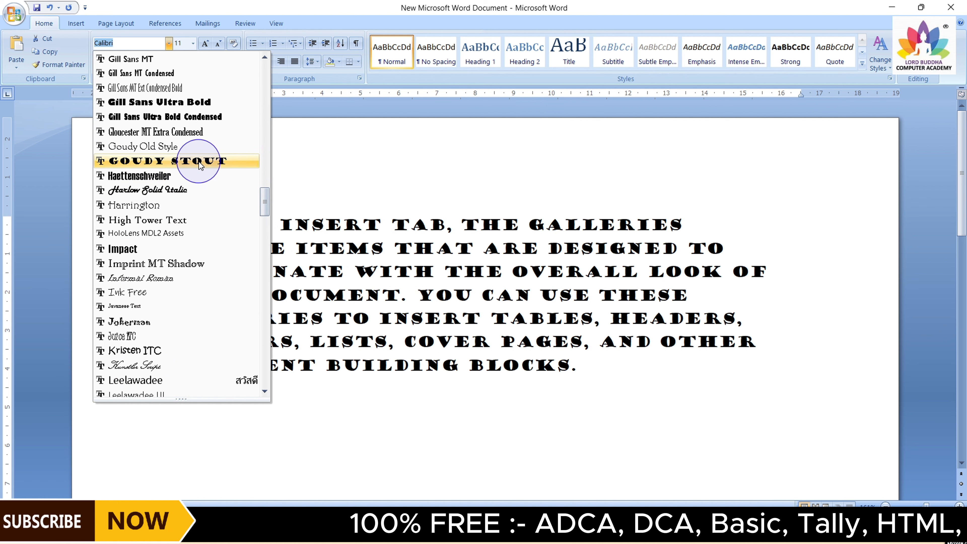
{"action": "left_click", "coordinate": [317, 141]}
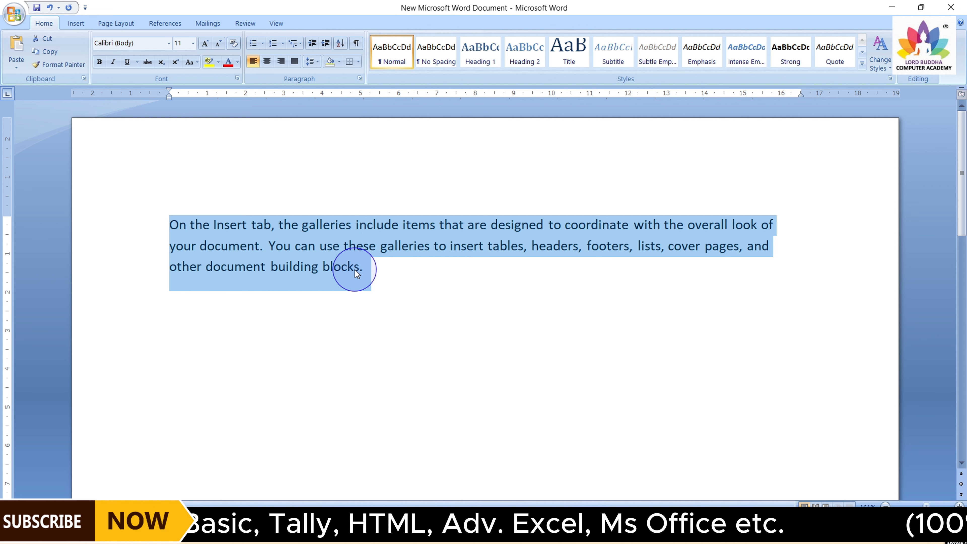
Set the selected paragraph's font size to 90
{"action": "left_click", "coordinate": [193, 44]}
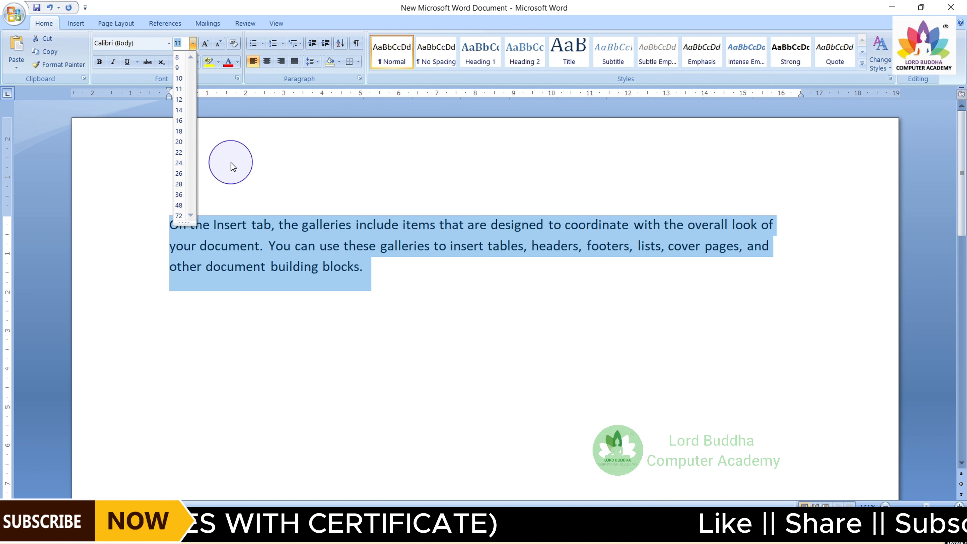
{"action": "left_click", "coordinate": [230, 116]}
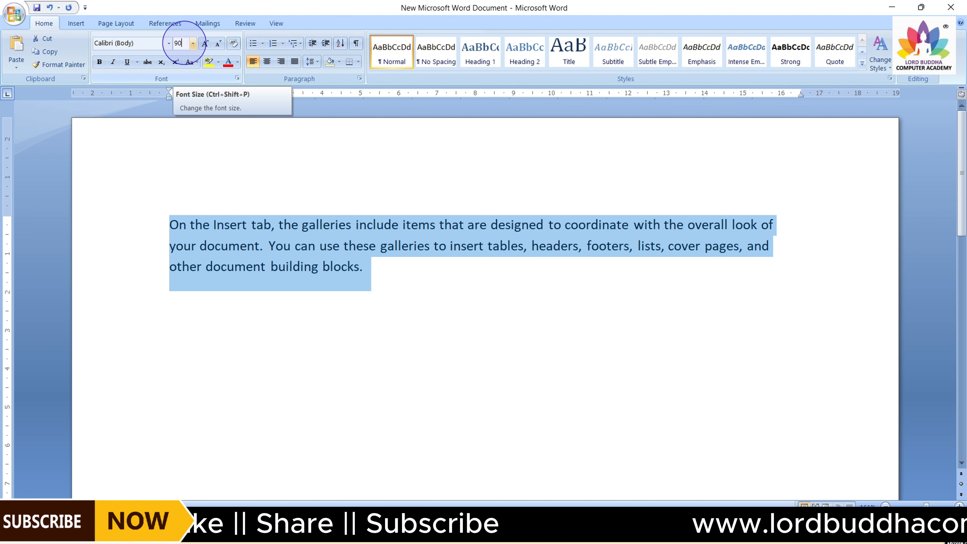
{"action": "key", "text": "Return"}
{"action": "scroll", "coordinate": [453, 334], "scroll_direction": "down", "scroll_amount": 5}
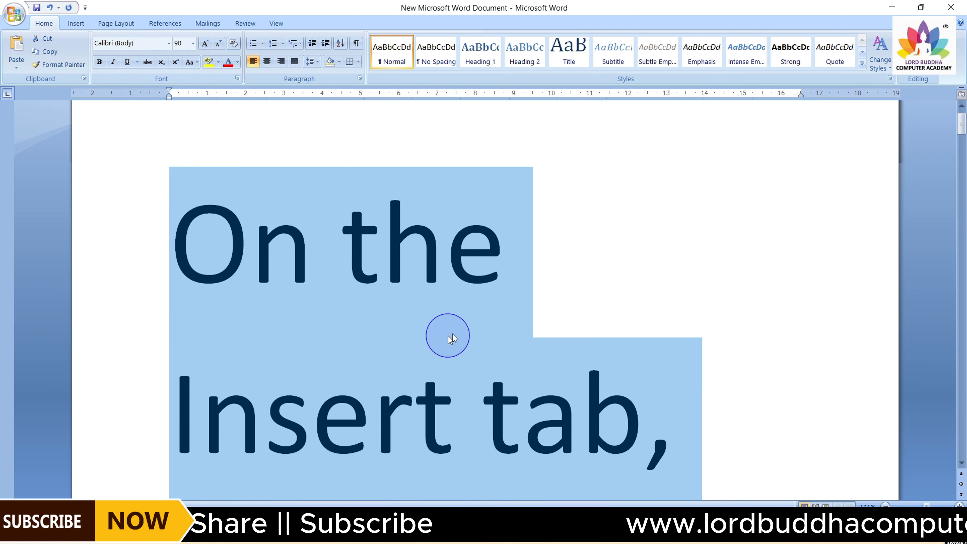
{"action": "scroll", "coordinate": [457, 315], "scroll_direction": "up", "scroll_amount": 5}
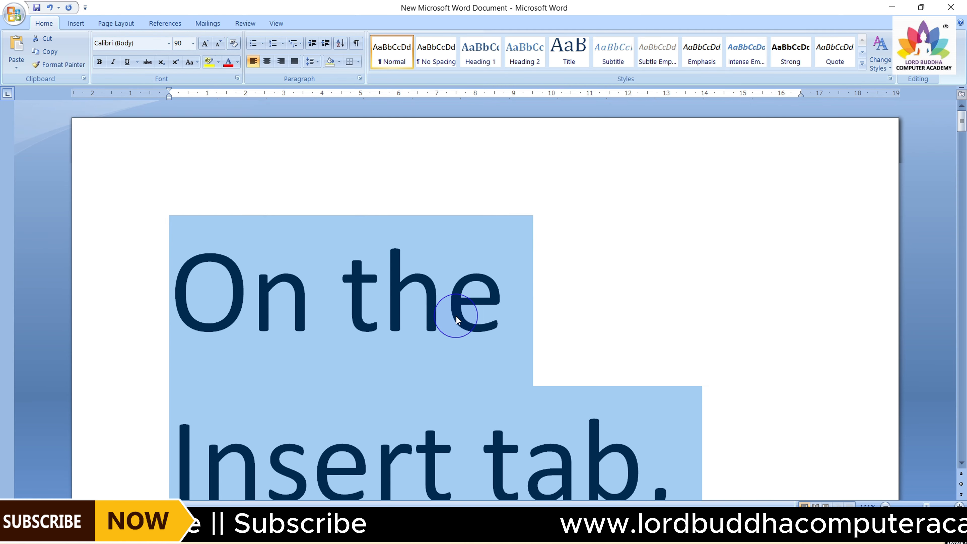
Set the paragraph's font size to 20 from the size list
{"action": "left_click", "coordinate": [193, 44]}
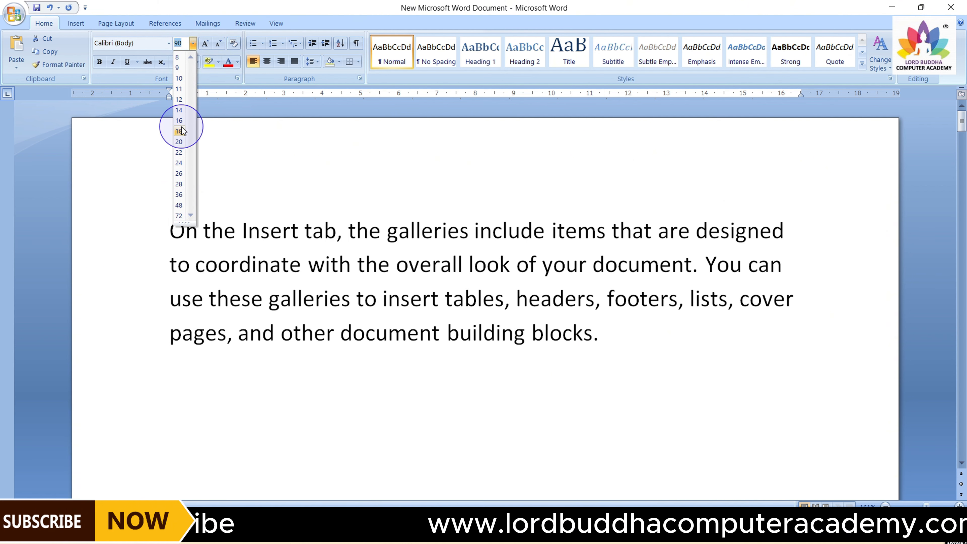
{"action": "left_click", "coordinate": [179, 142]}
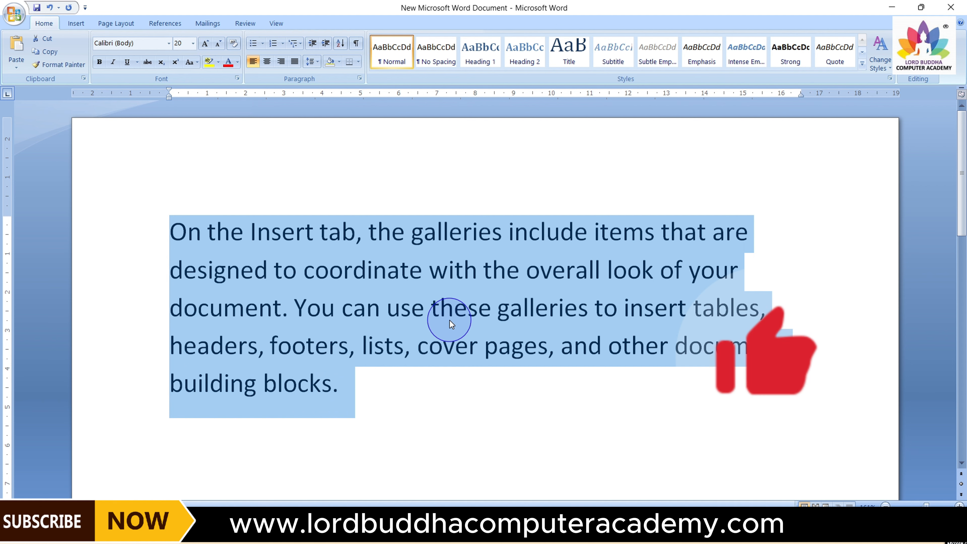
{"action": "left_click", "coordinate": [340, 387]}
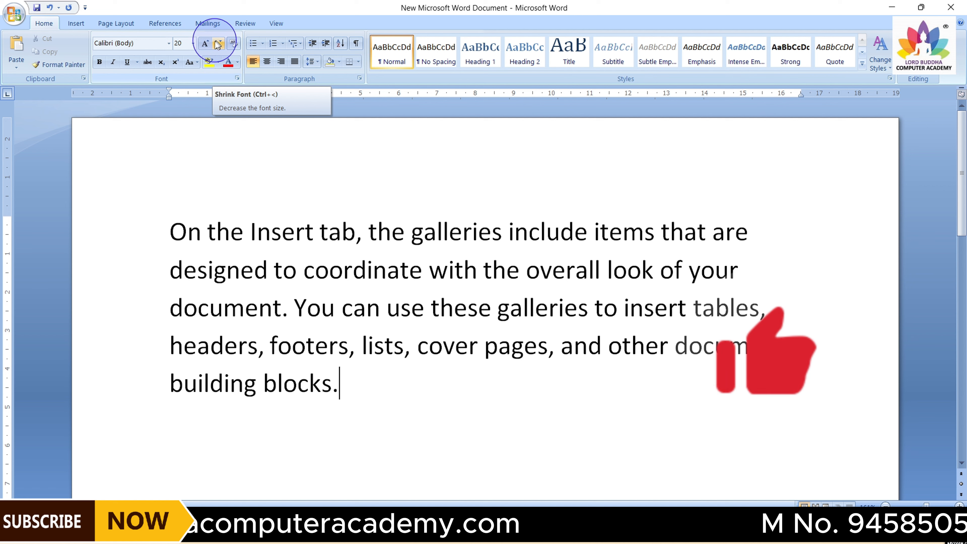
Reselect the paragraph and grow its font step by step up to 90
{"action": "left_click", "coordinate": [177, 242]}
{"action": "left_click_drag", "start_coordinate": [177, 243], "coordinate": [335, 383]}
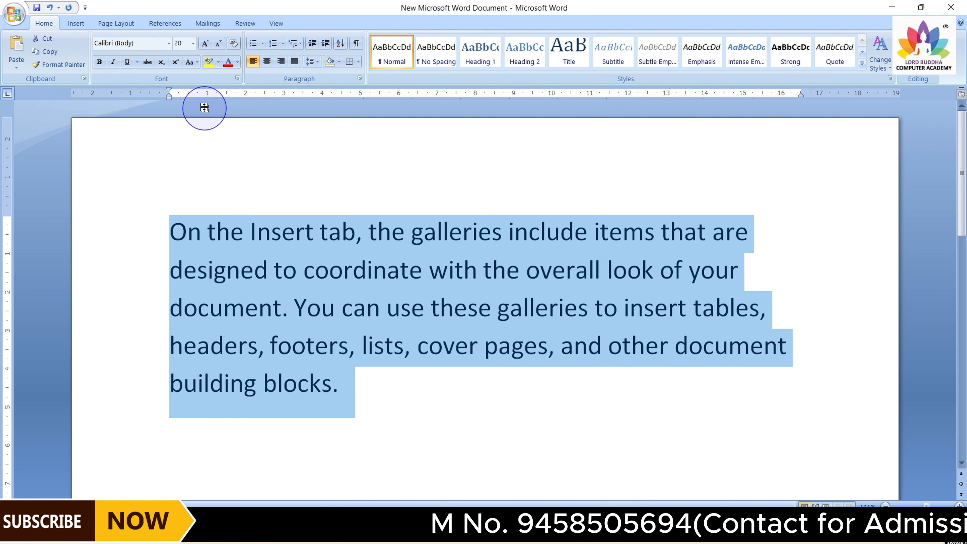
{"action": "left_click", "coordinate": [204, 44]}
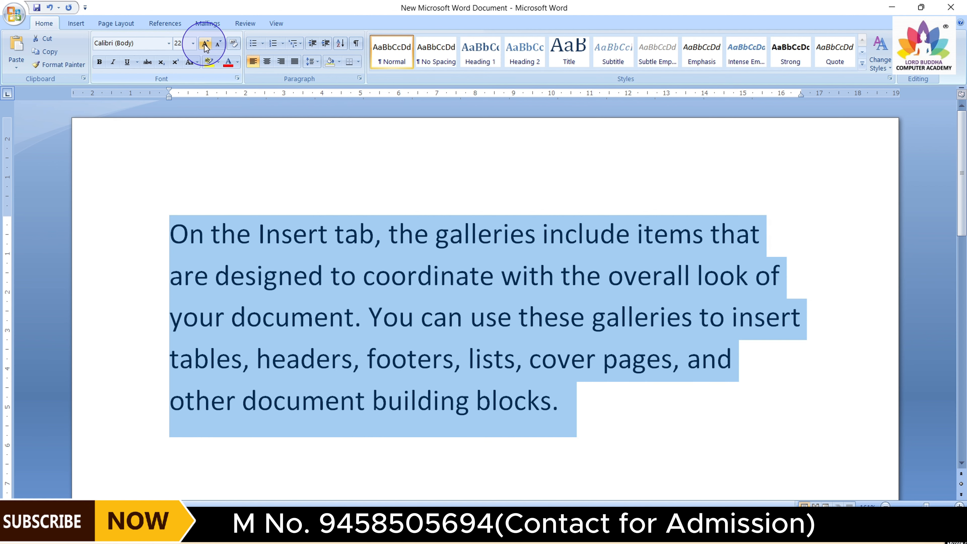
{"action": "left_click", "coordinate": [205, 44]}
{"action": "left_click", "coordinate": [205, 44]}
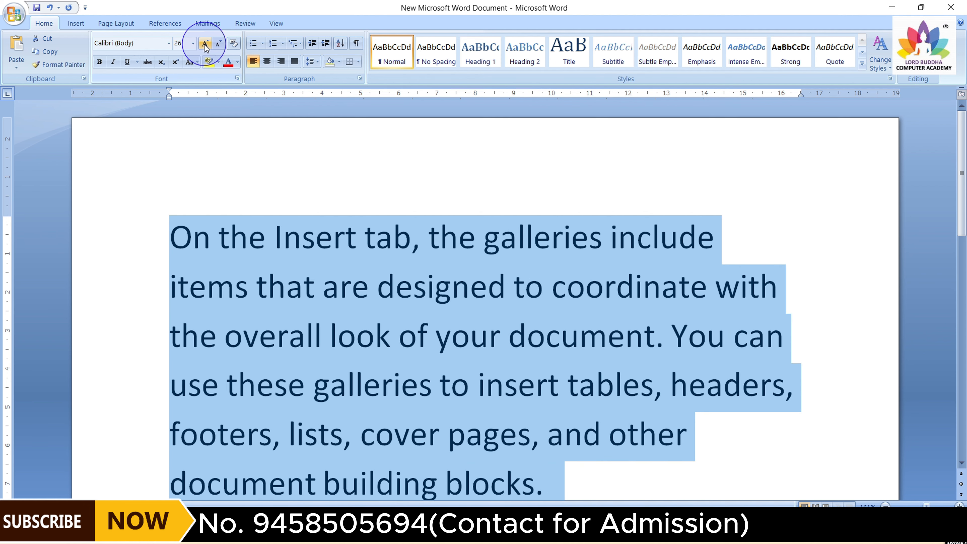
{"action": "left_click", "coordinate": [205, 44]}
{"action": "left_click", "coordinate": [205, 44]}
{"action": "left_click", "coordinate": [205, 44]}
{"action": "left_click", "coordinate": [206, 44]}
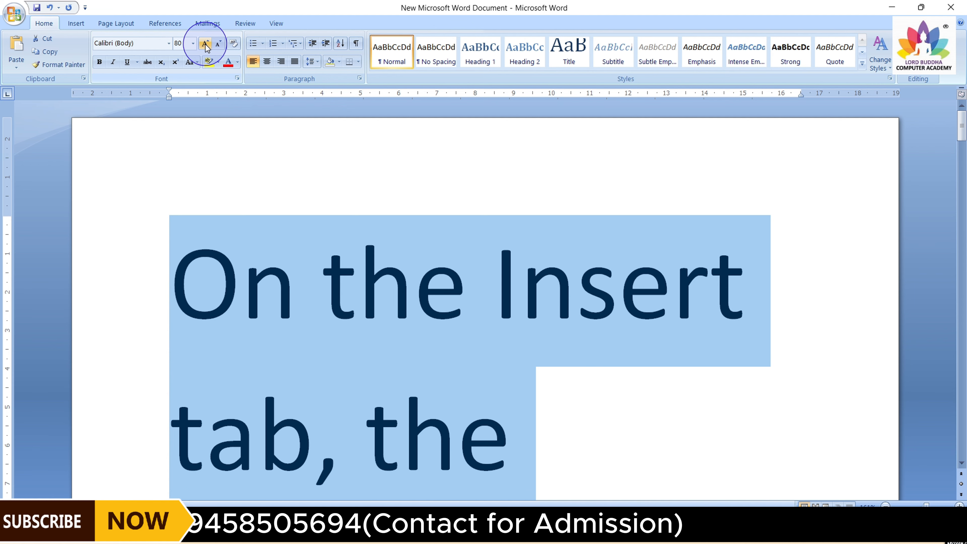
{"action": "left_click", "coordinate": [206, 44]}
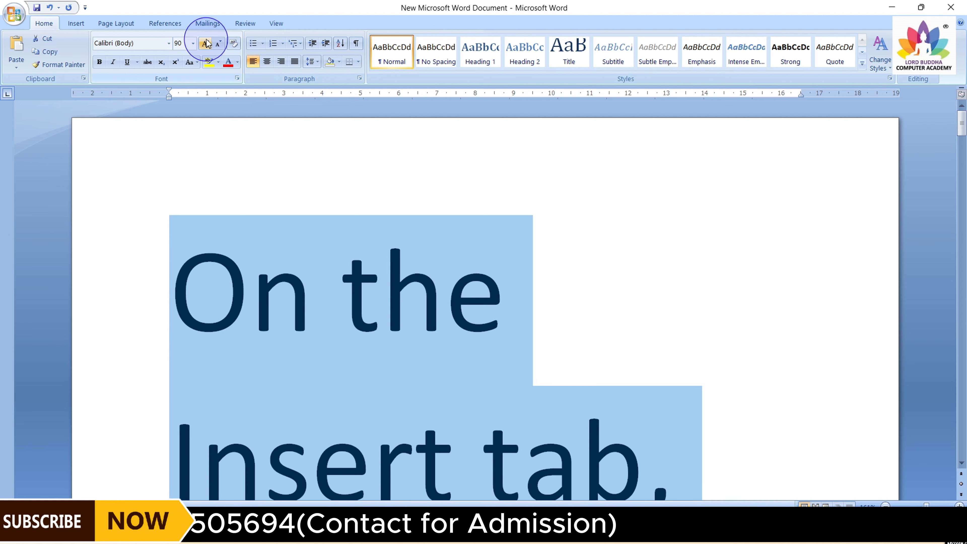
Shrink the paragraph's font step by step down to 11
{"action": "left_click", "coordinate": [222, 50]}
{"action": "left_click", "coordinate": [223, 50]}
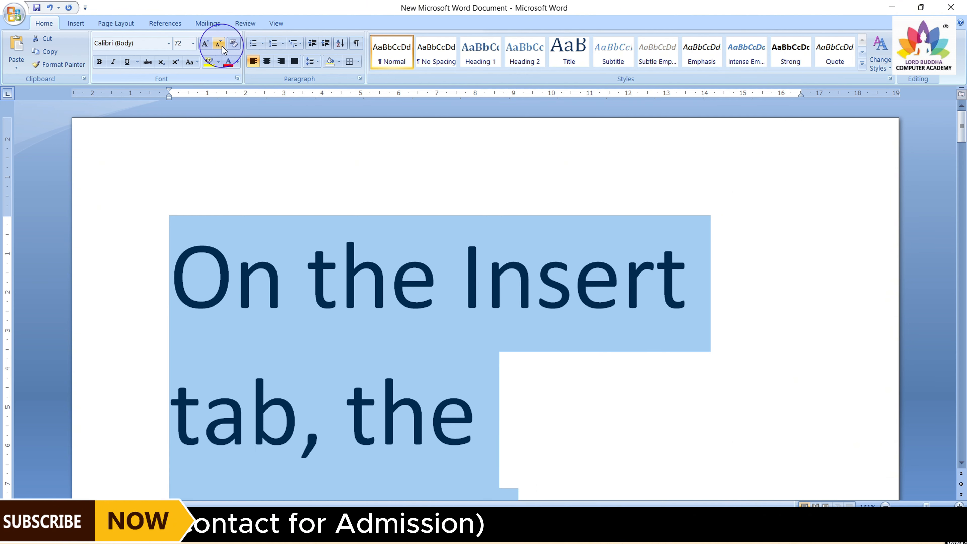
{"action": "left_click", "coordinate": [223, 50]}
{"action": "left_click", "coordinate": [223, 49]}
{"action": "left_click", "coordinate": [223, 50]}
{"action": "left_click", "coordinate": [223, 49]}
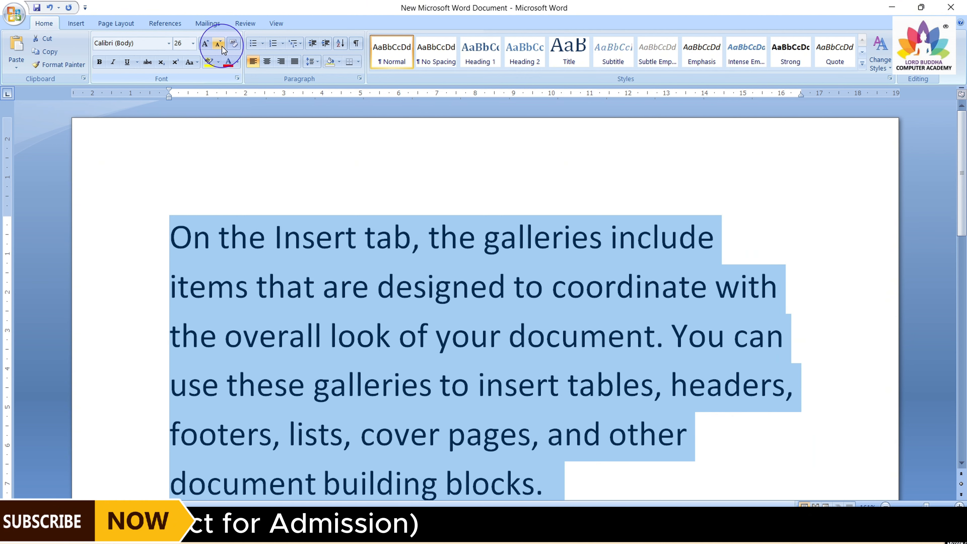
{"action": "left_click", "coordinate": [222, 50]}
{"action": "left_click", "coordinate": [223, 50]}
{"action": "left_click", "coordinate": [224, 49]}
{"action": "left_click", "coordinate": [225, 49]}
{"action": "left_click", "coordinate": [224, 49]}
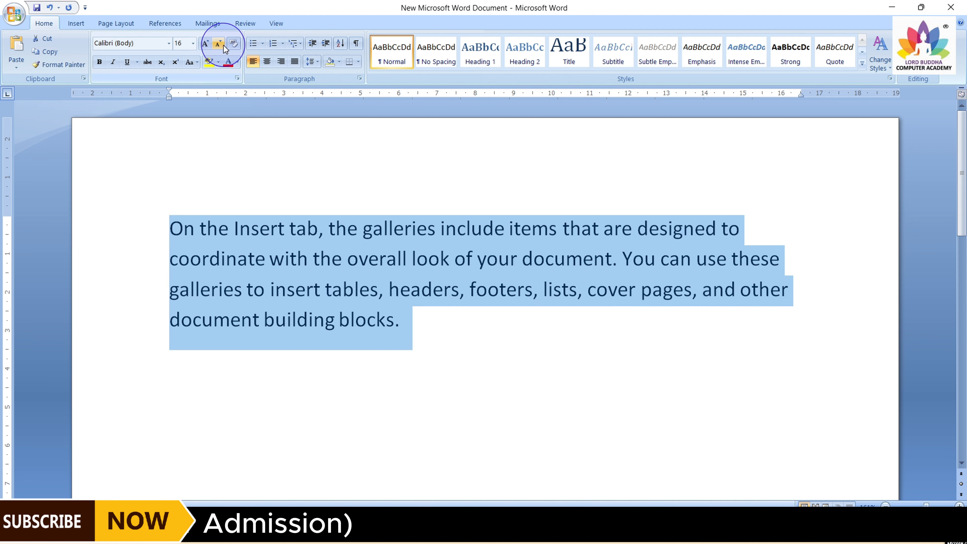
{"action": "left_click", "coordinate": [224, 49]}
{"action": "left_click", "coordinate": [223, 48]}
{"action": "left_click", "coordinate": [221, 48]}
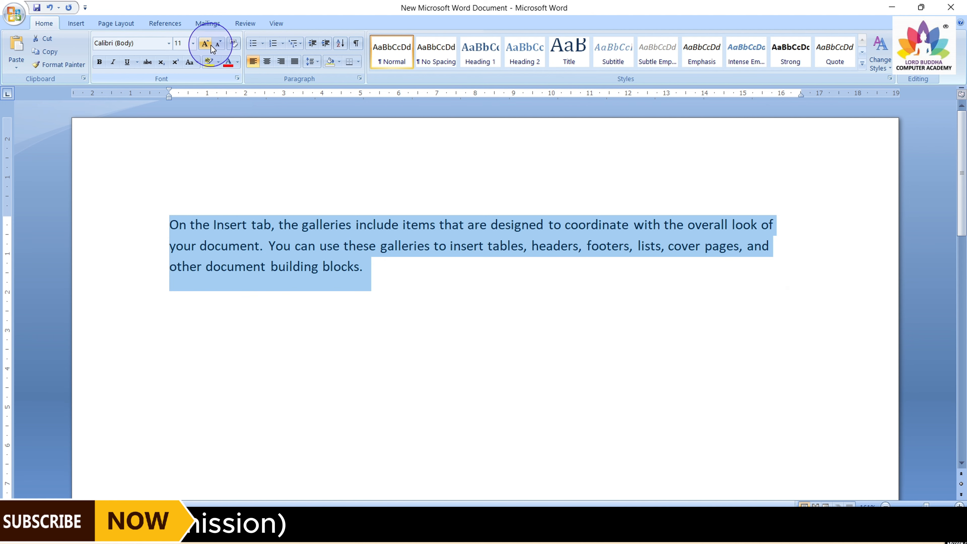
Grow the paragraph's font step by step up to 22
{"action": "left_click", "coordinate": [208, 46]}
{"action": "left_click", "coordinate": [209, 46]}
{"action": "left_click", "coordinate": [211, 47]}
{"action": "left_click", "coordinate": [211, 46]}
{"action": "left_click", "coordinate": [211, 46]}
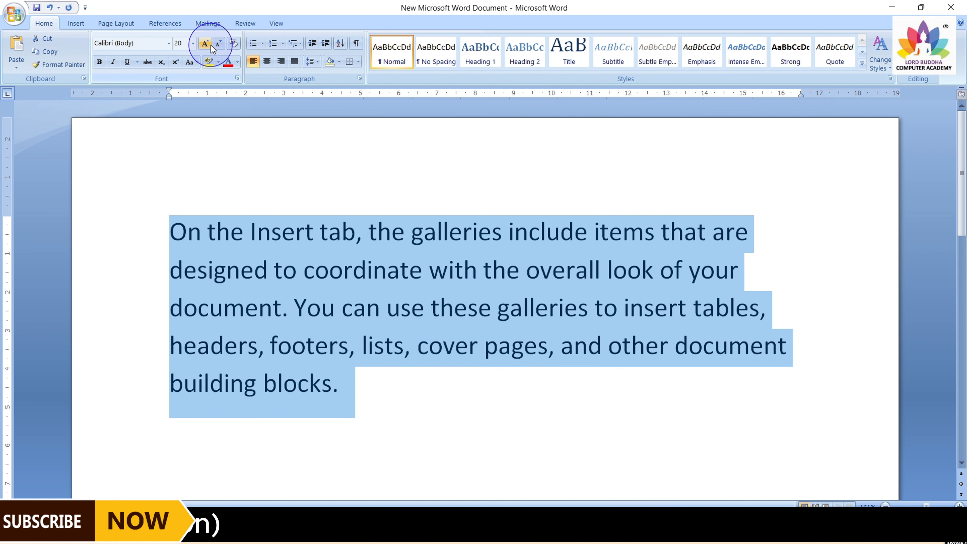
{"action": "left_click", "coordinate": [211, 45]}
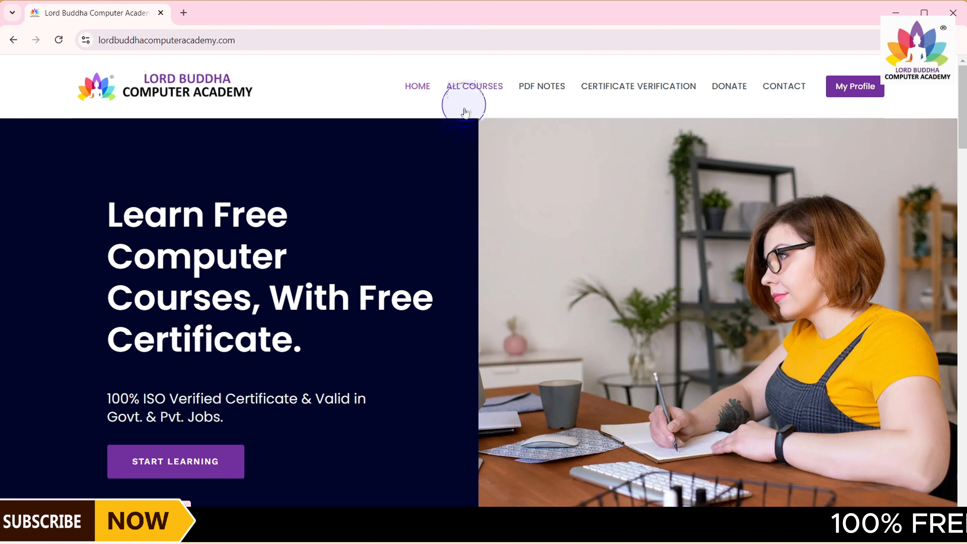
{"action": "left_click", "coordinate": [474, 88]}
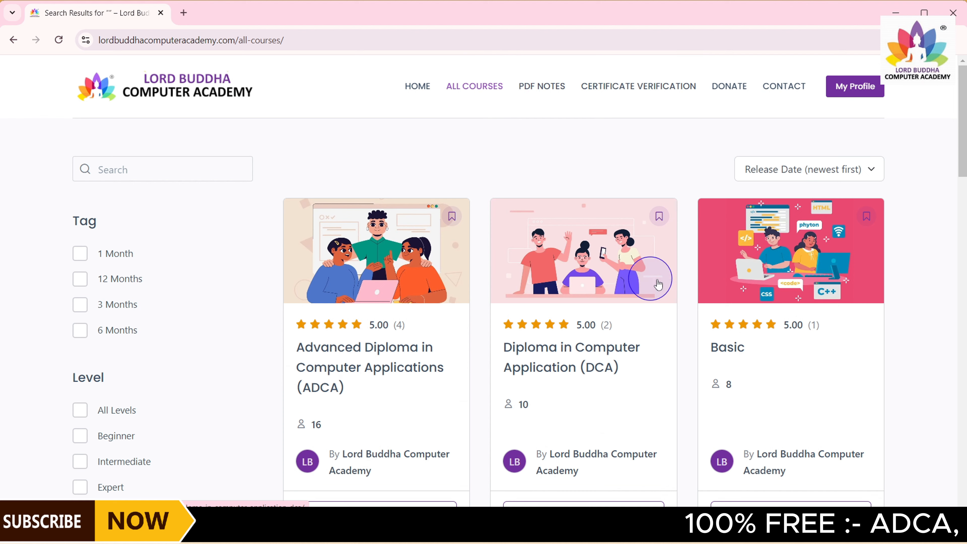
{"action": "scroll", "coordinate": [611, 281], "scroll_direction": "down", "scroll_amount": 6}
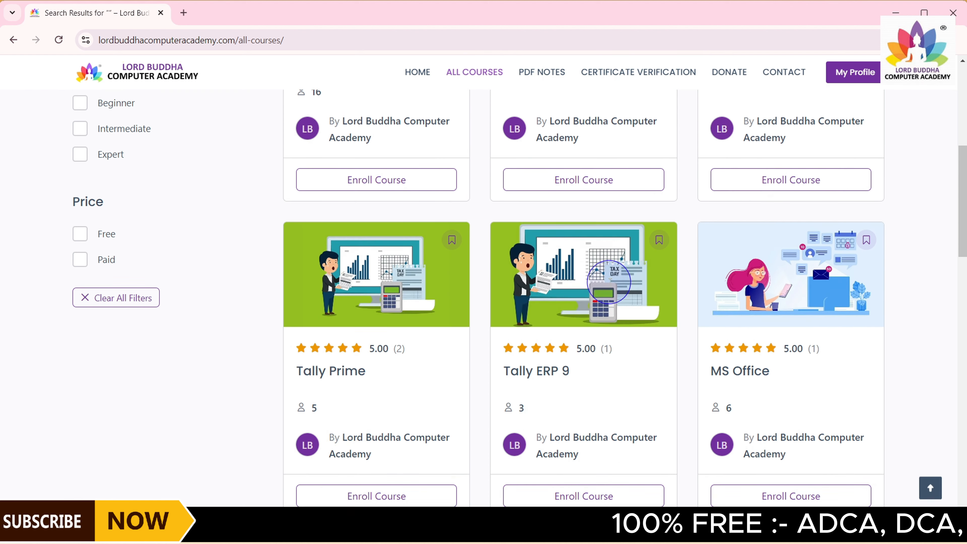
{"action": "scroll", "coordinate": [609, 282], "scroll_direction": "down", "scroll_amount": 1}
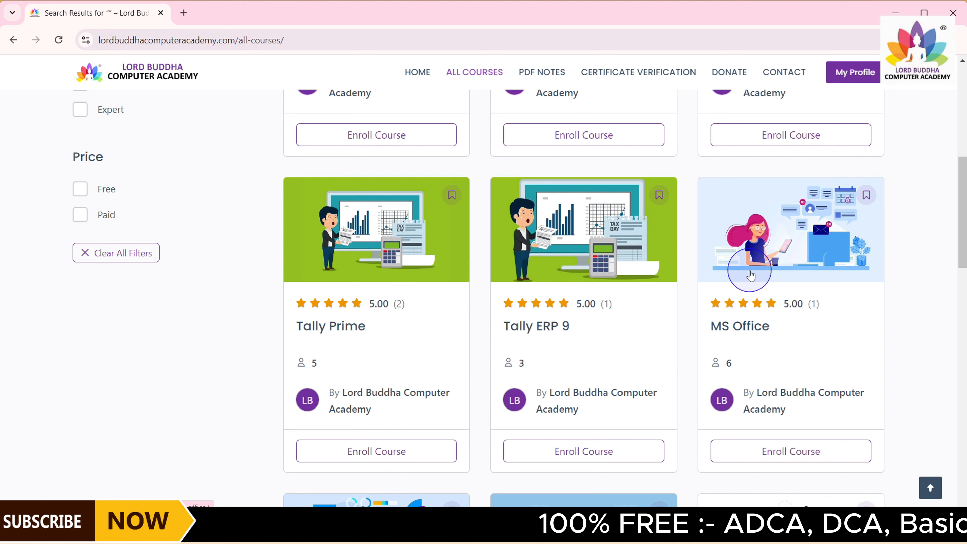
{"action": "scroll", "coordinate": [751, 275], "scroll_direction": "down", "scroll_amount": 7}
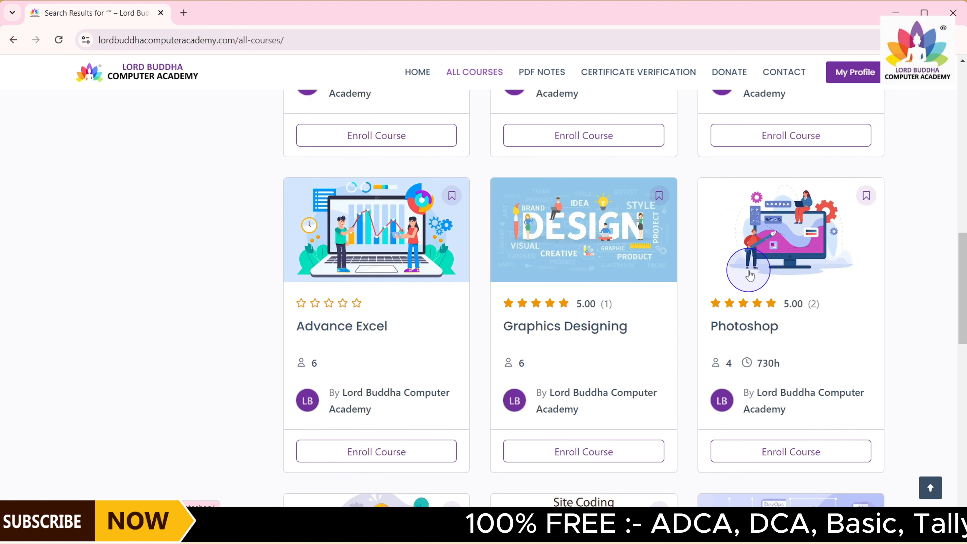
{"action": "scroll", "coordinate": [746, 274], "scroll_direction": "down", "scroll_amount": 3}
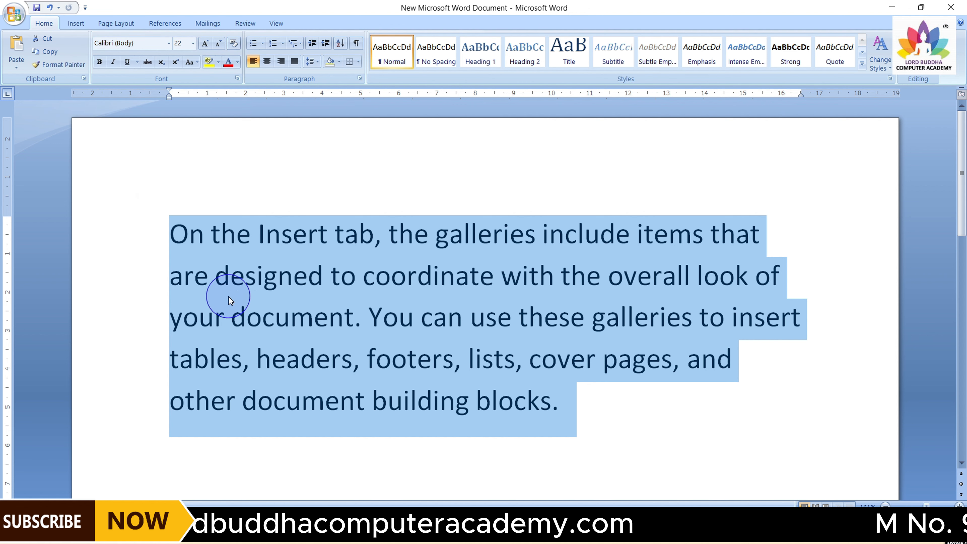
Make the paragraph's first line bold
{"action": "left_click", "coordinate": [550, 400]}
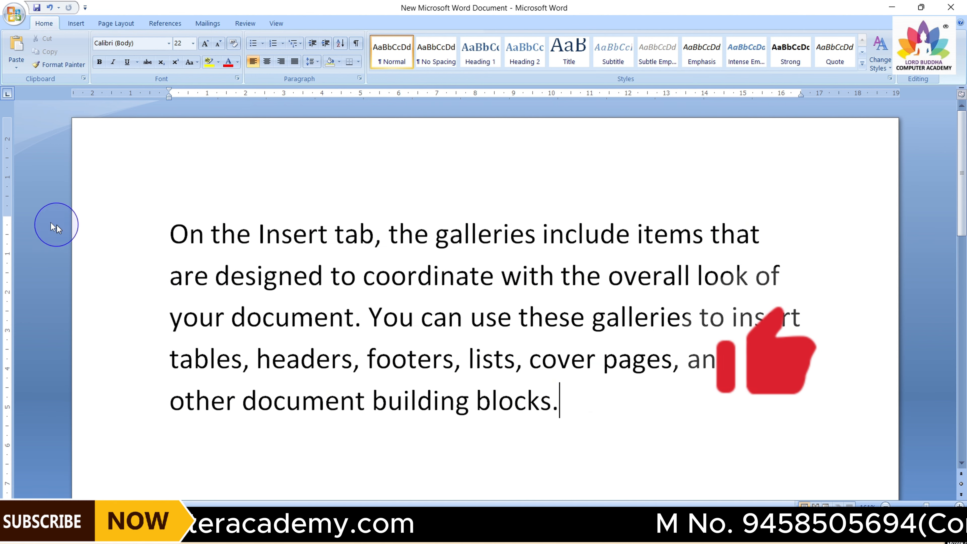
{"action": "left_click_drag", "start_coordinate": [170, 231], "coordinate": [762, 228]}
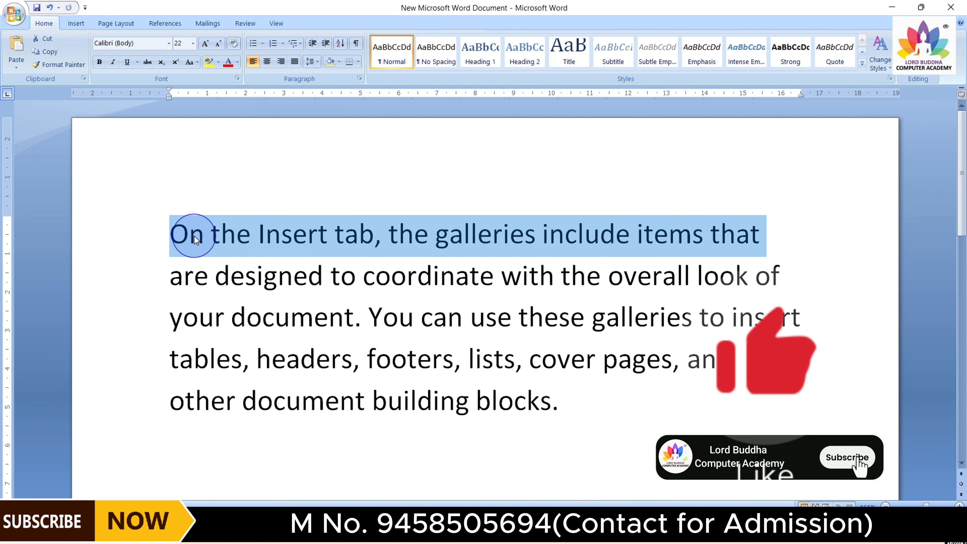
{"action": "left_click", "coordinate": [100, 62]}
{"action": "left_click", "coordinate": [310, 191]}
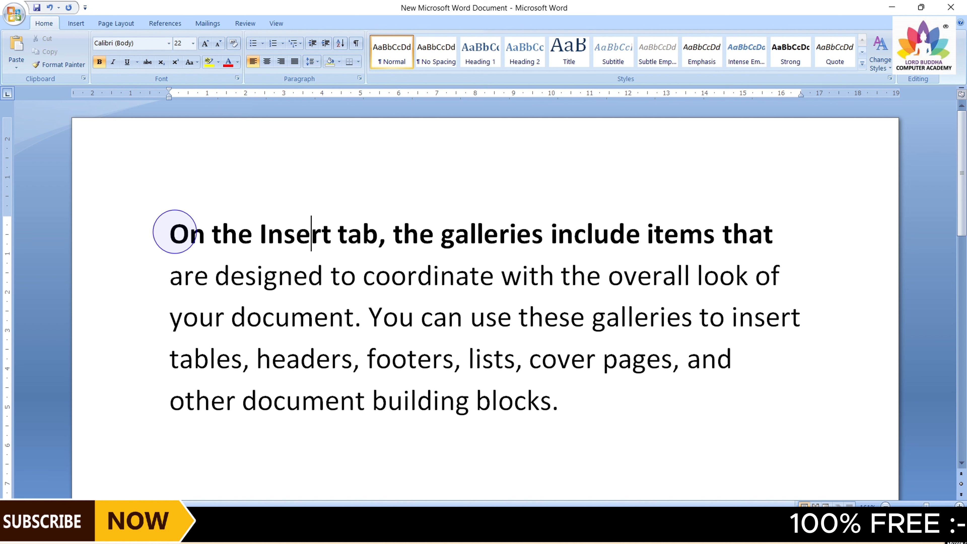
Toggle italic on and then off again for the paragraph's second line
{"action": "left_click_drag", "start_coordinate": [170, 277], "coordinate": [773, 282]}
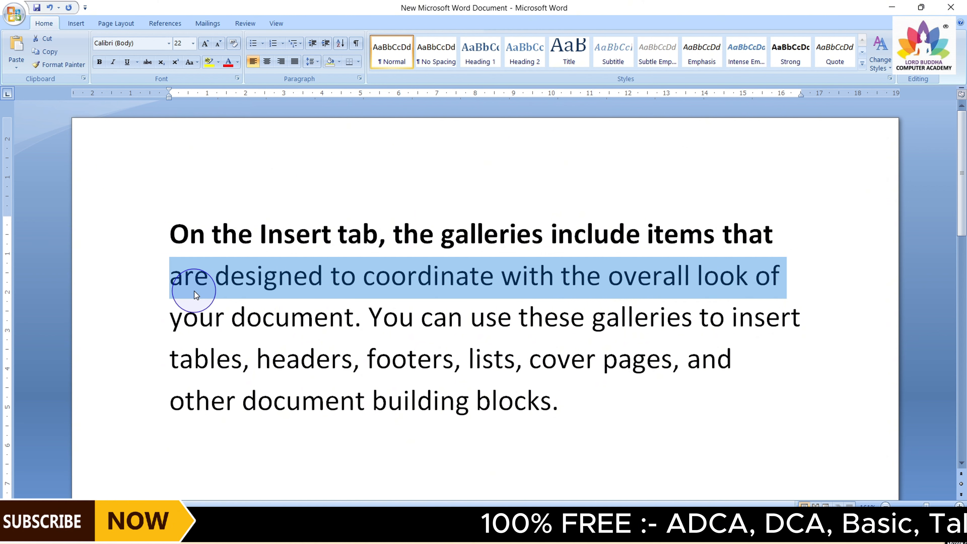
{"action": "left_click", "coordinate": [113, 62]}
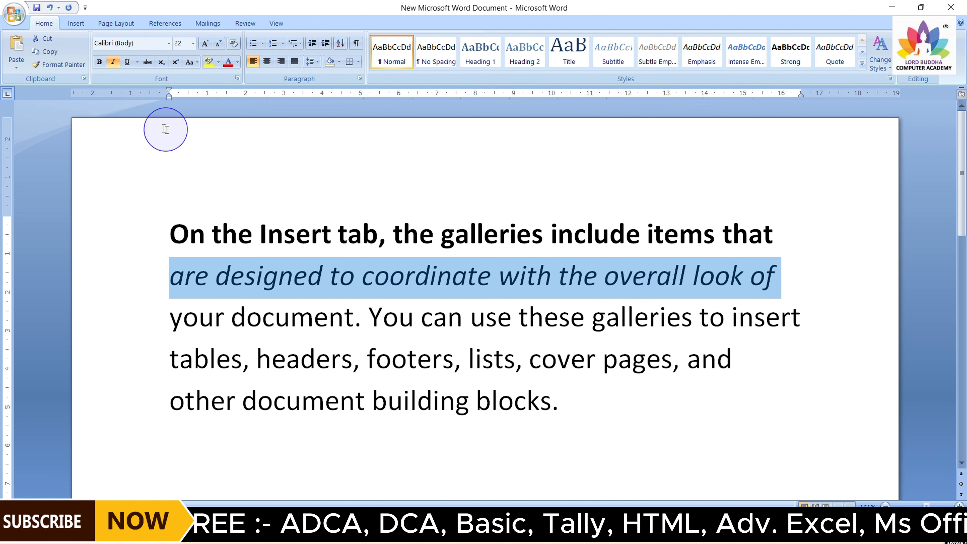
{"action": "left_click", "coordinate": [112, 62]}
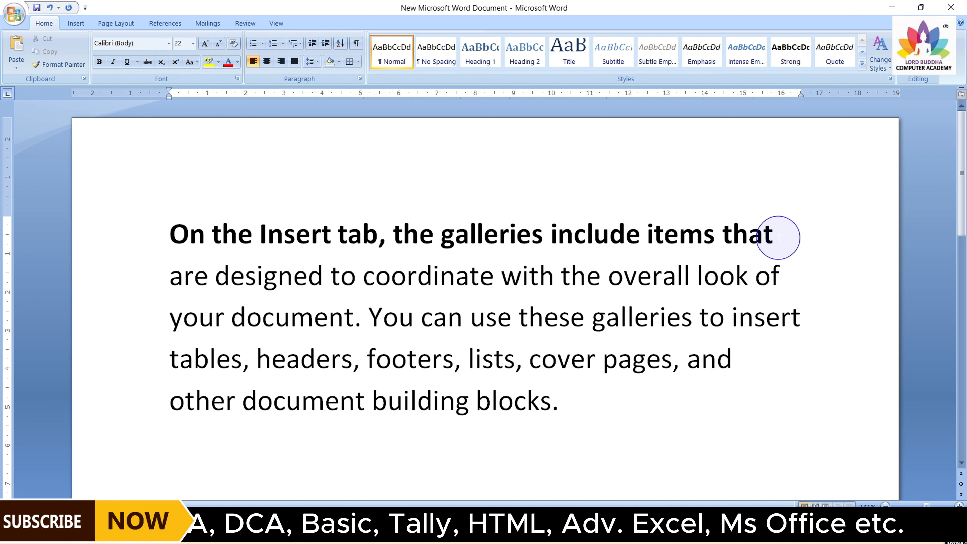
Remove bold from the paragraph's first line and reapply it
{"action": "left_click_drag", "start_coordinate": [781, 237], "coordinate": [210, 232]}
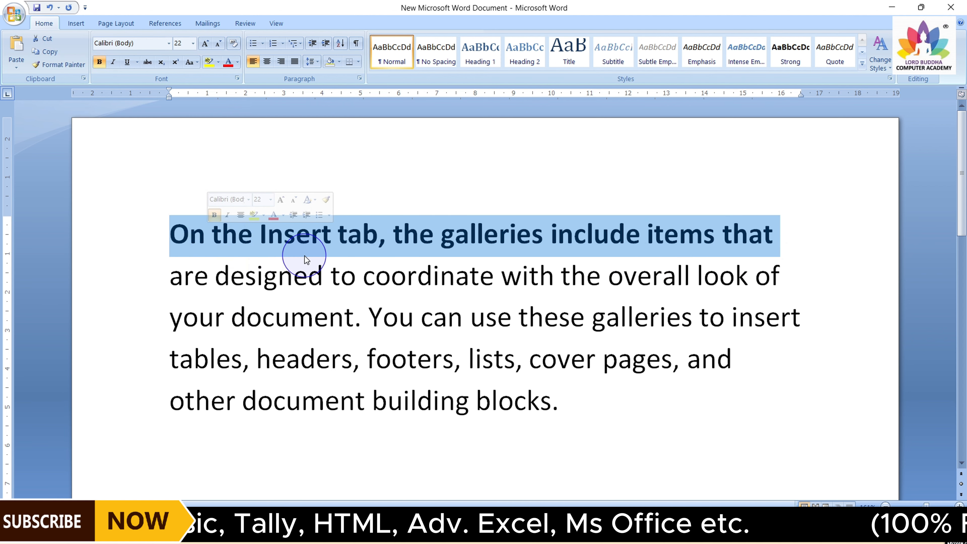
{"action": "left_click", "coordinate": [99, 62]}
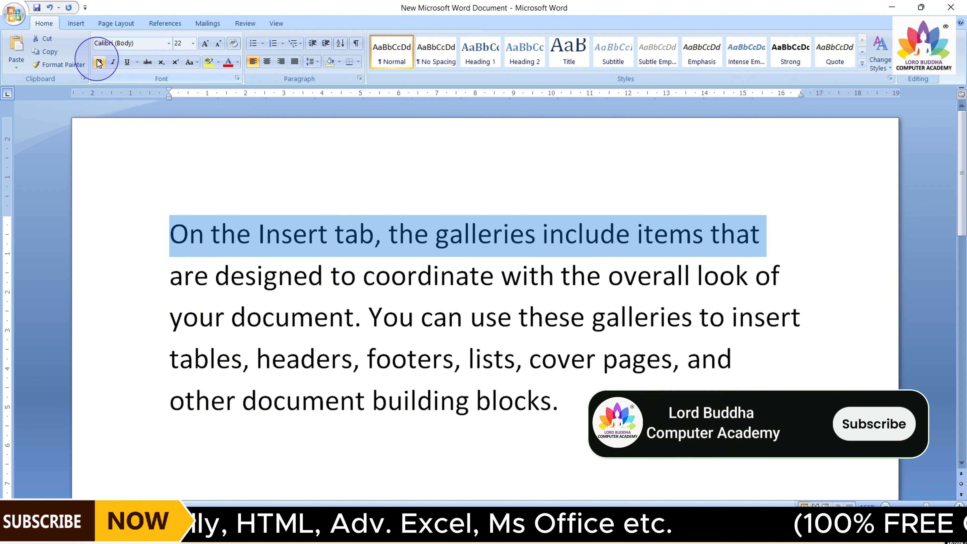
{"action": "left_click", "coordinate": [210, 213]}
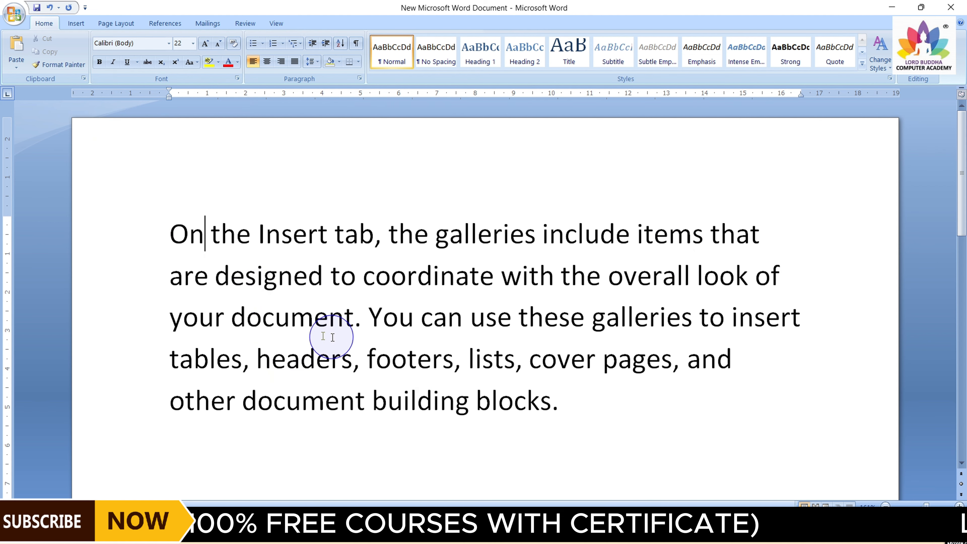
{"action": "left_click_drag", "start_coordinate": [179, 233], "coordinate": [746, 240]}
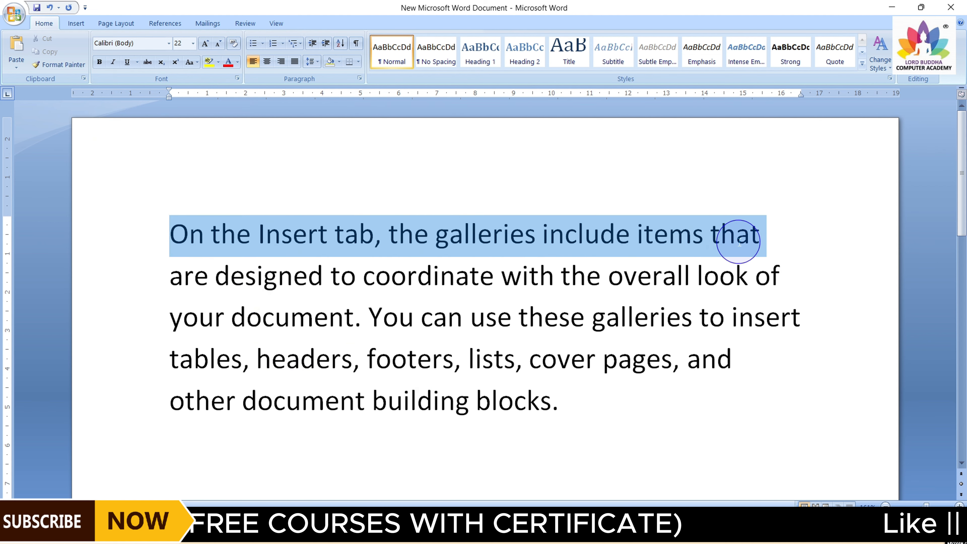
{"action": "left_click", "coordinate": [99, 61]}
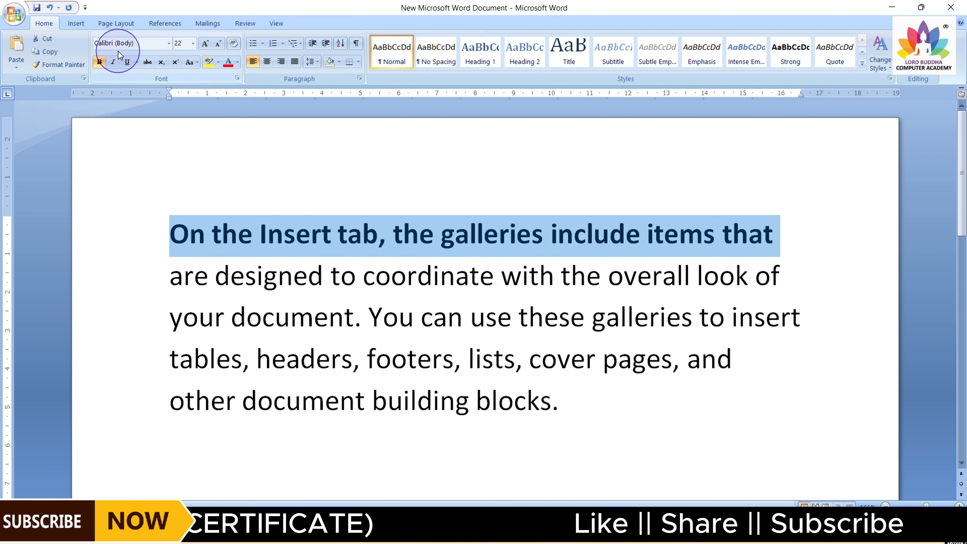
Underline the paragraph's first line, browsing the underline styles and colours without applying any
{"action": "left_click", "coordinate": [127, 64]}
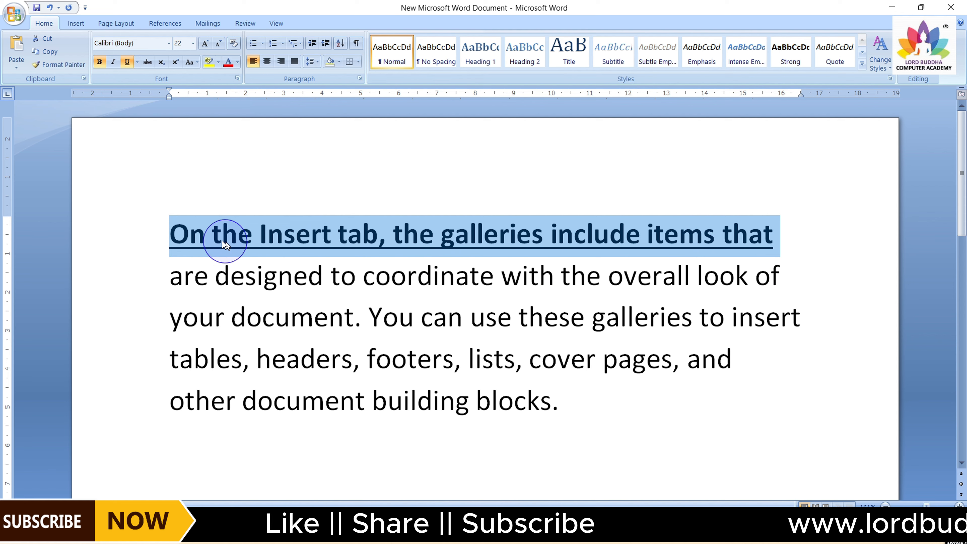
{"action": "left_click", "coordinate": [138, 62]}
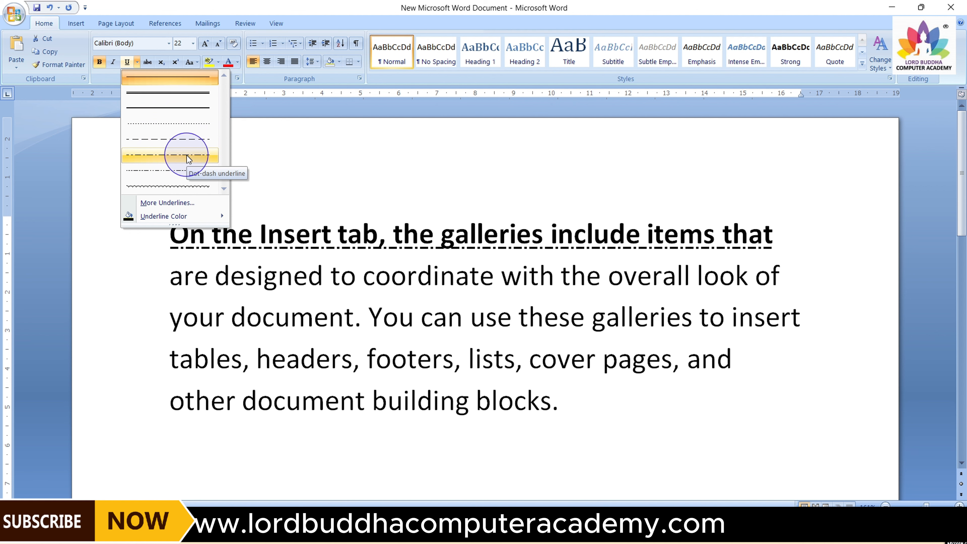
{"action": "mouse_move", "coordinate": [179, 215]}
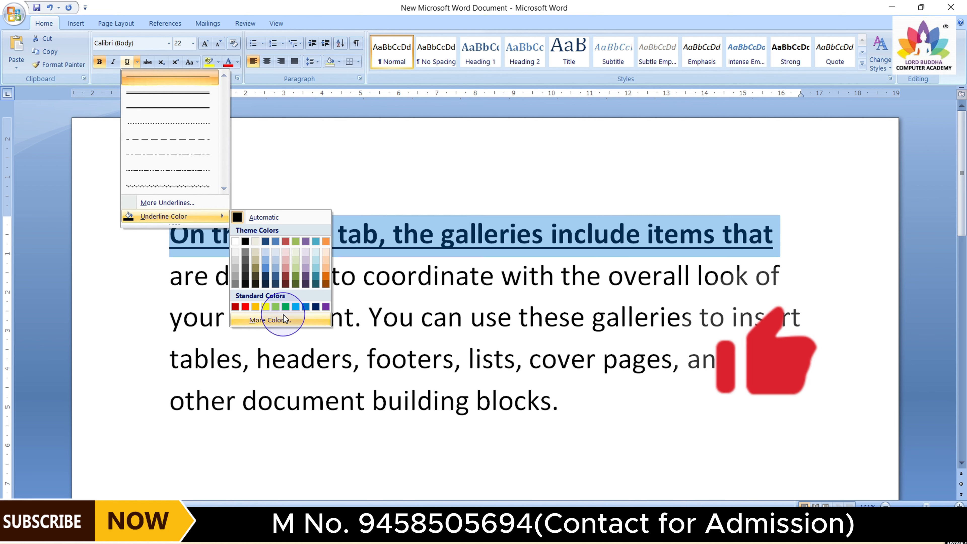
{"action": "left_click", "coordinate": [258, 320]}
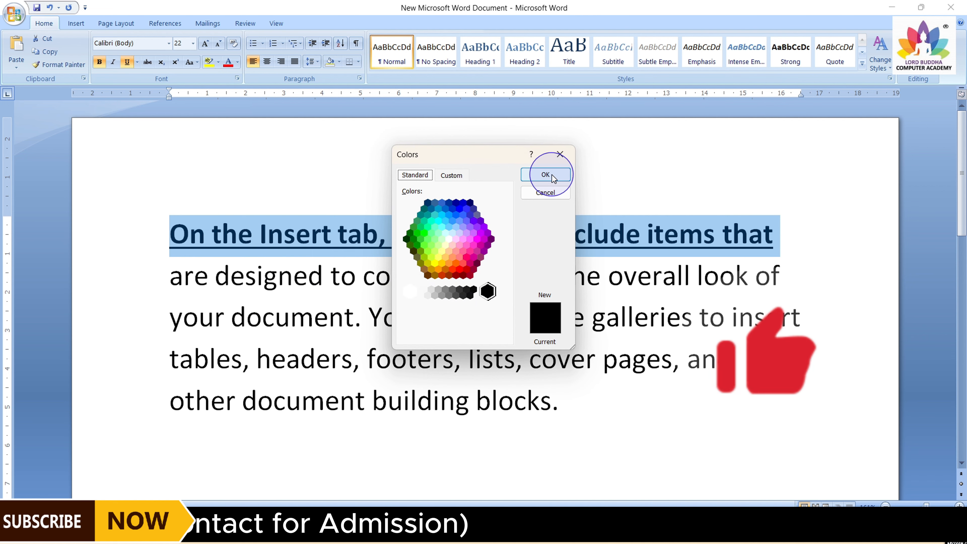
{"action": "left_click", "coordinate": [557, 156]}
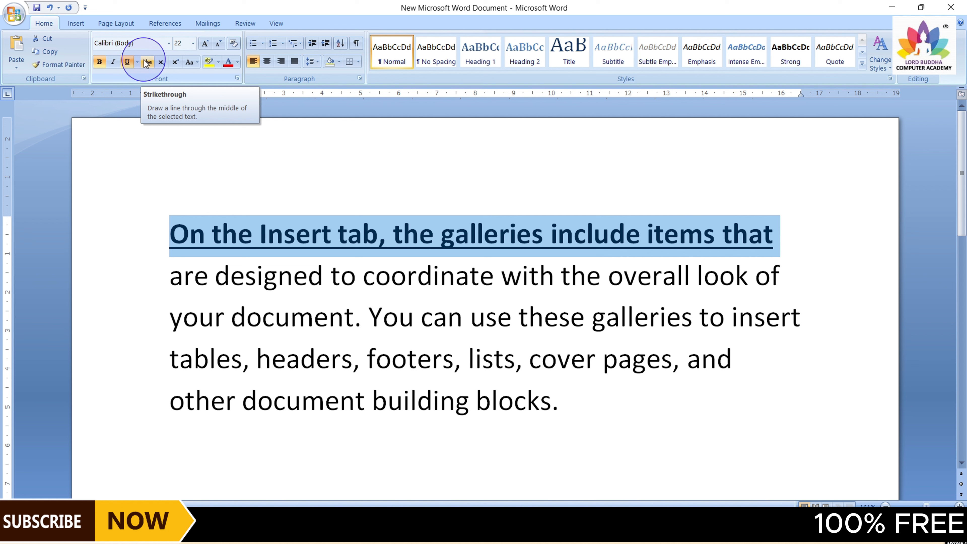
{"action": "left_click", "coordinate": [185, 187]}
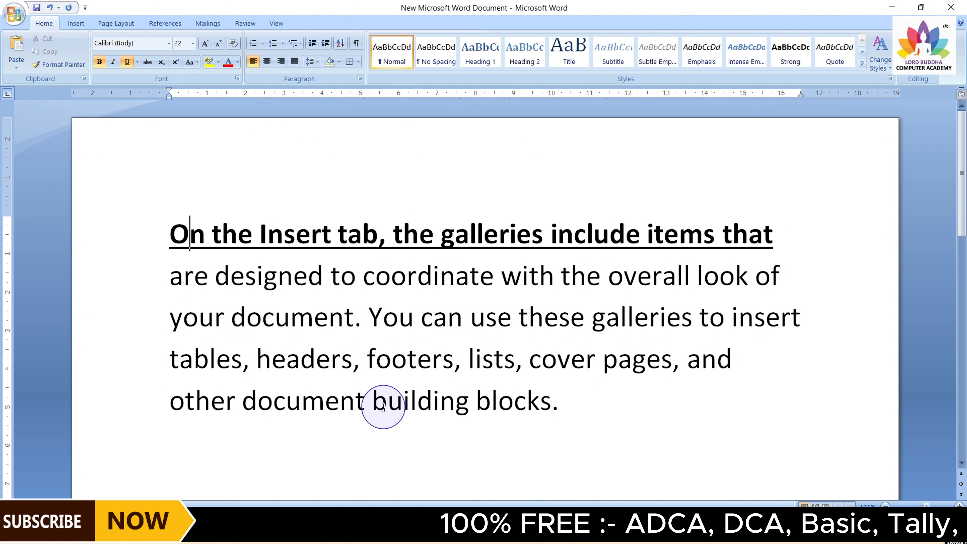
Apply strikethrough to the word "footers" in the paragraph
{"action": "left_click_drag", "start_coordinate": [367, 360], "coordinate": [449, 363]}
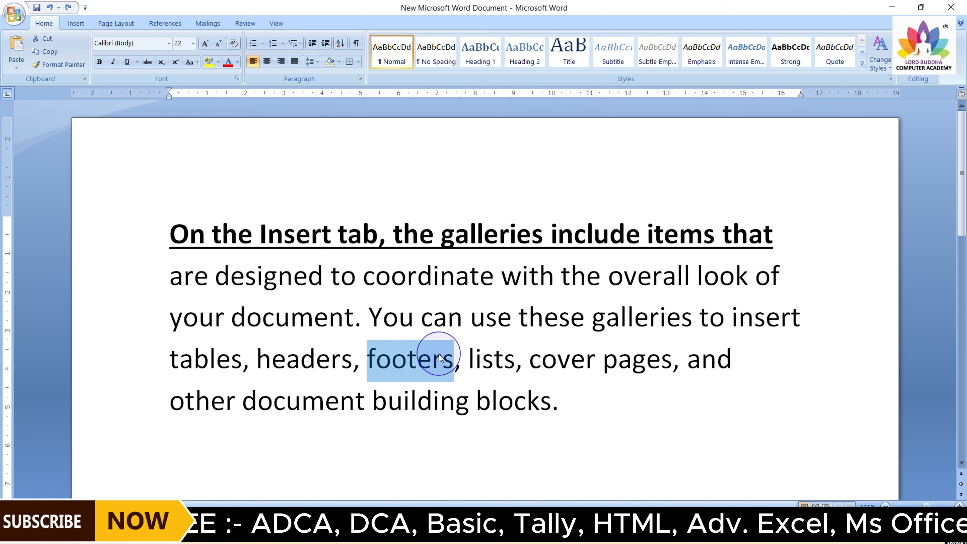
{"action": "left_click", "coordinate": [149, 62]}
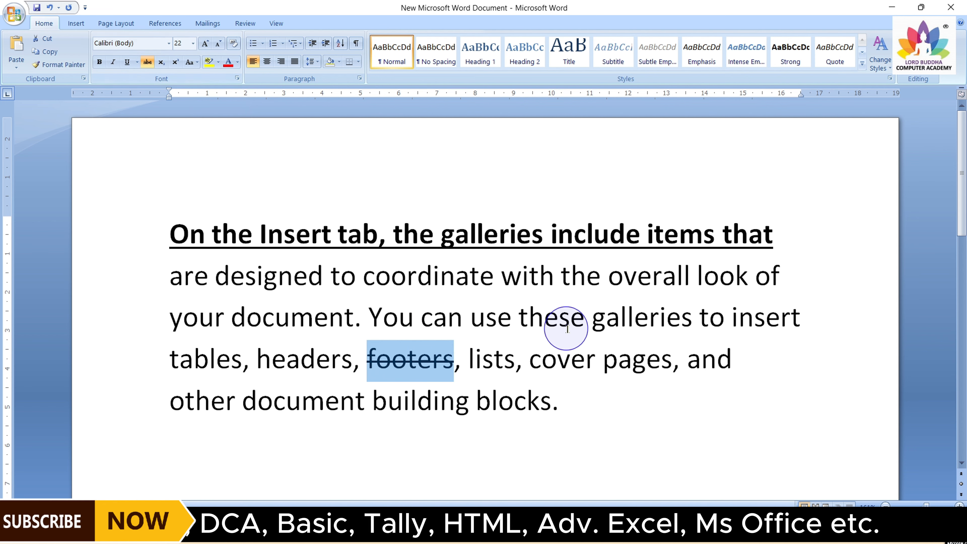
{"action": "left_click", "coordinate": [571, 319]}
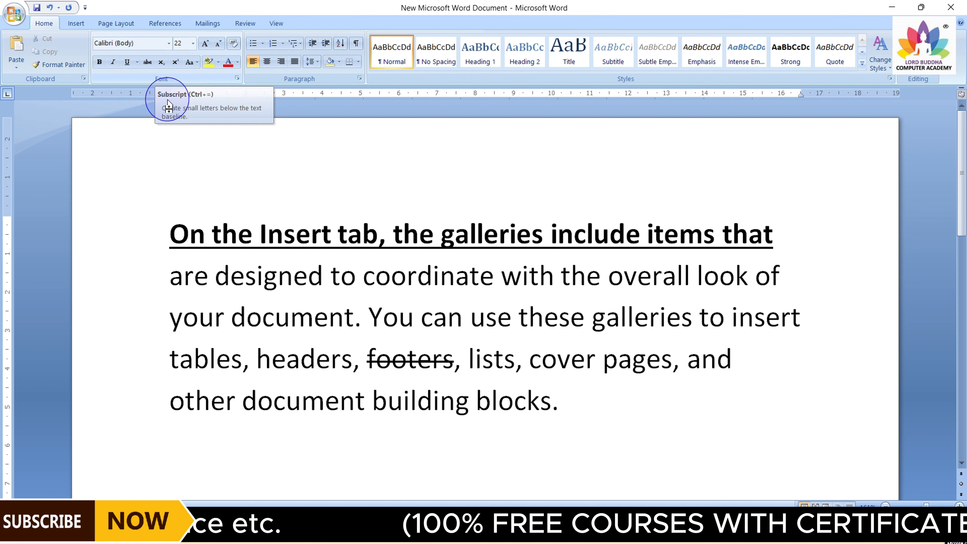
Add a new line above the paragraph reading C2O and make its 2 subscript
{"action": "key", "text": "Return"}
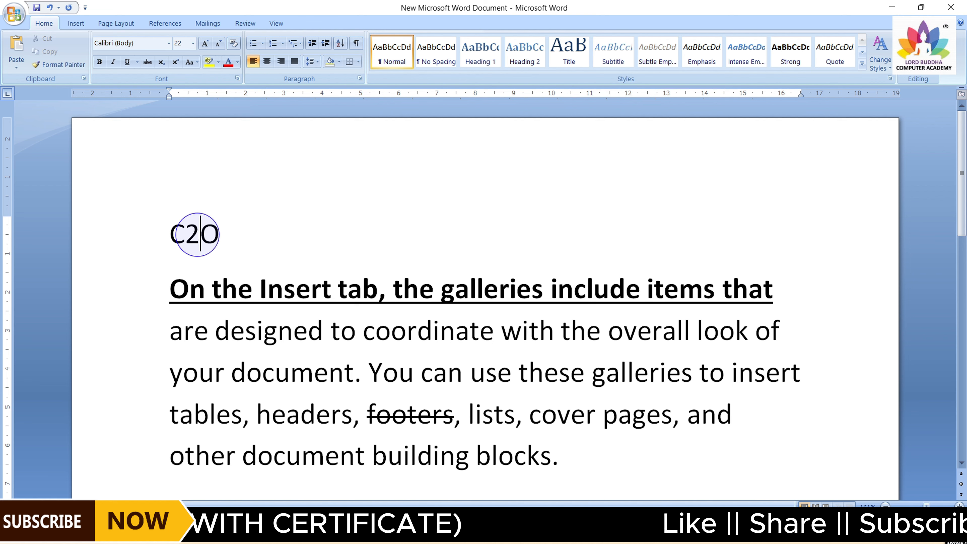
{"action": "mouse_move", "coordinate": [199, 237]}
{"action": "left_mouse_down"}
{"action": "mouse_move", "coordinate": [183, 233]}
{"action": "mouse_move", "coordinate": [189, 242]}
{"action": "left_mouse_up"}
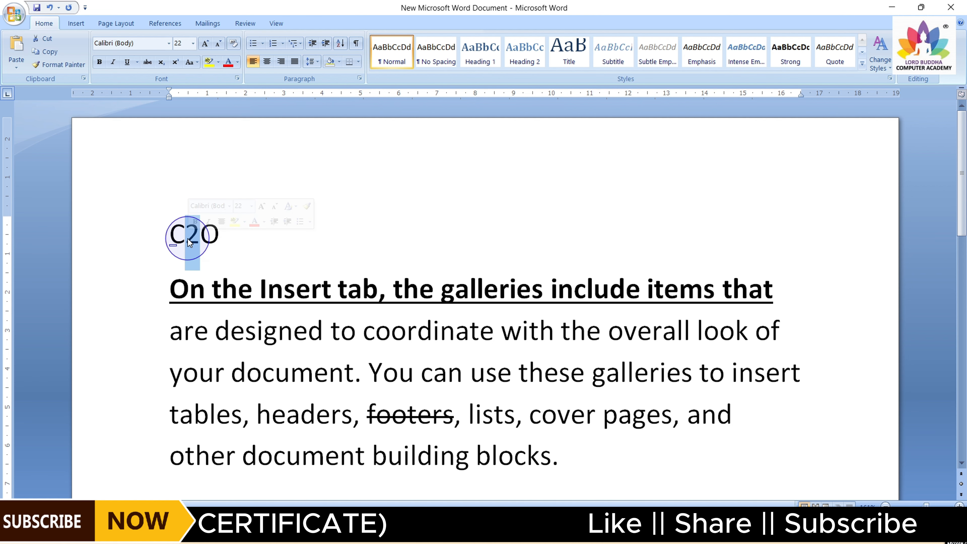
{"action": "left_click", "coordinate": [160, 63]}
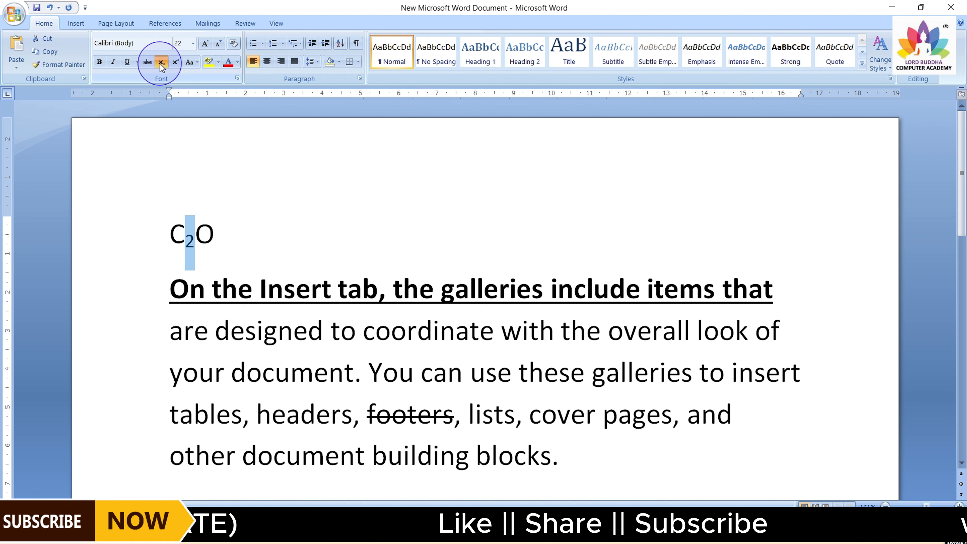
{"action": "left_click", "coordinate": [187, 240]}
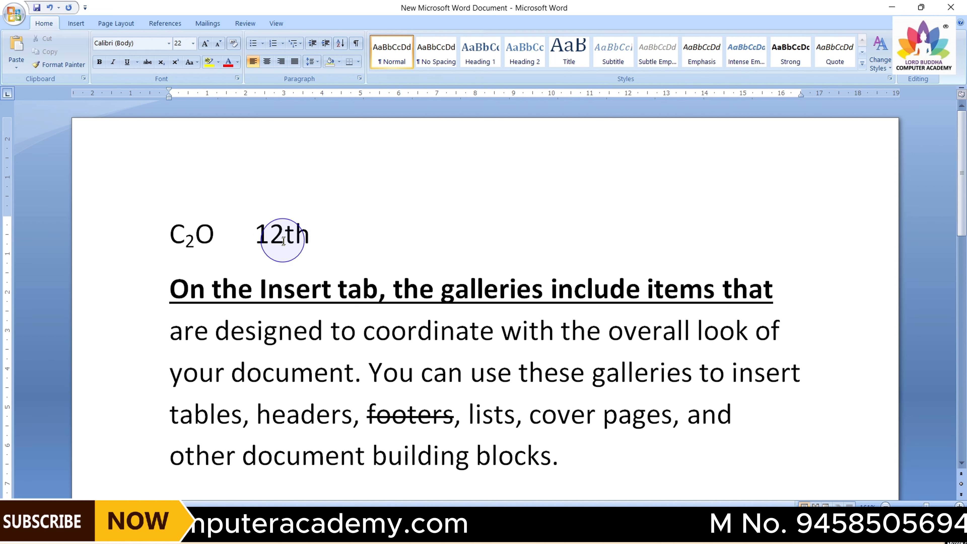
Add 12th beside C2O and make its "th" superscript
{"action": "key", "text": "shift+Left"}
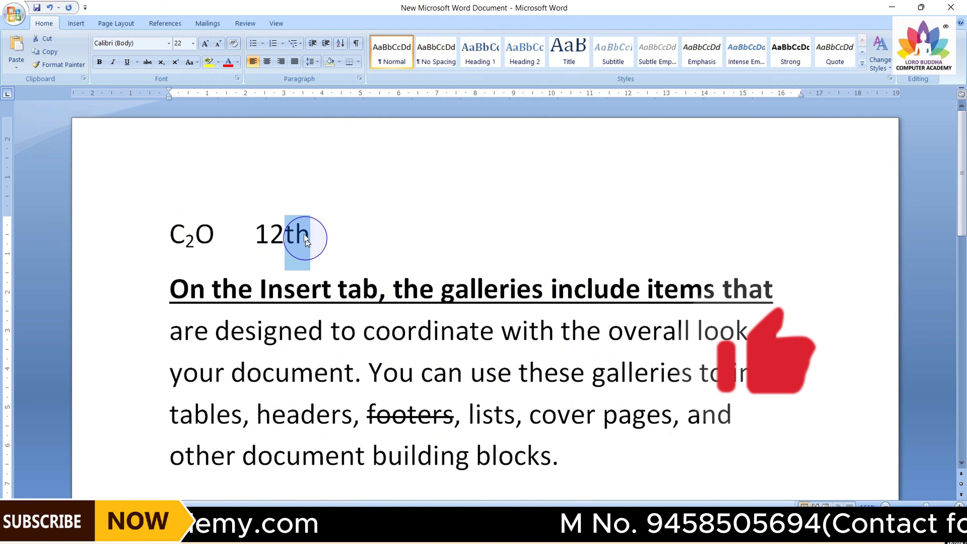
{"action": "left_click", "coordinate": [178, 64]}
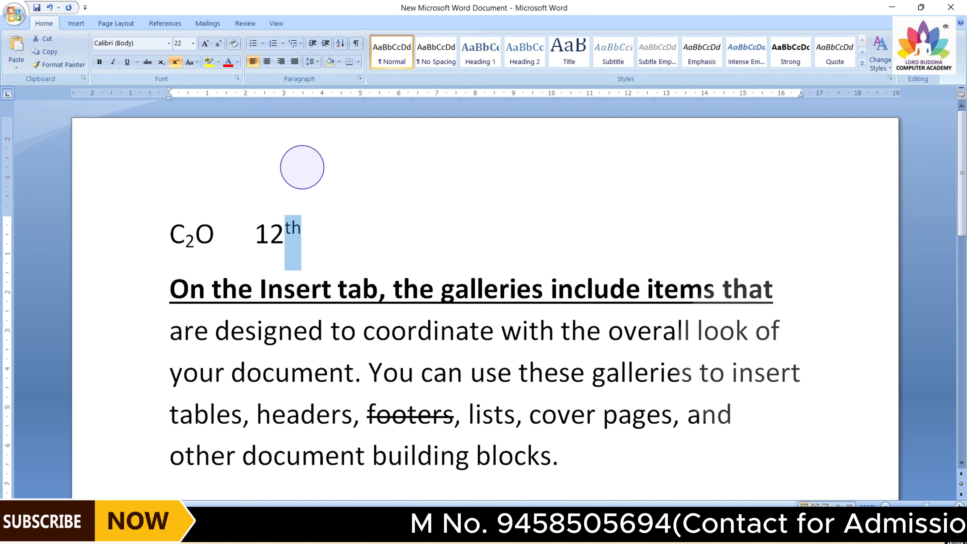
{"action": "left_click", "coordinate": [340, 231]}
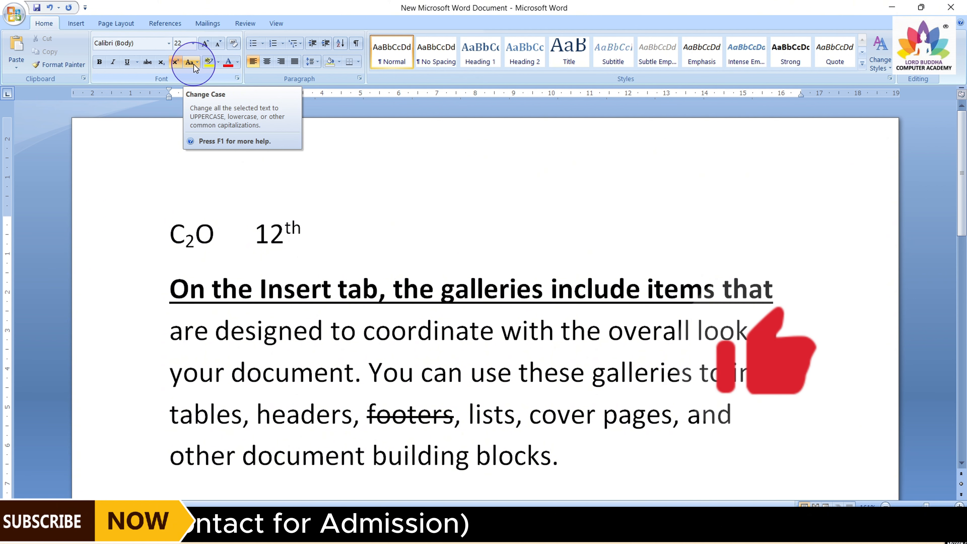
Change the whole paragraph to lowercase
{"action": "scroll", "coordinate": [326, 161], "scroll_direction": "down", "scroll_amount": 1}
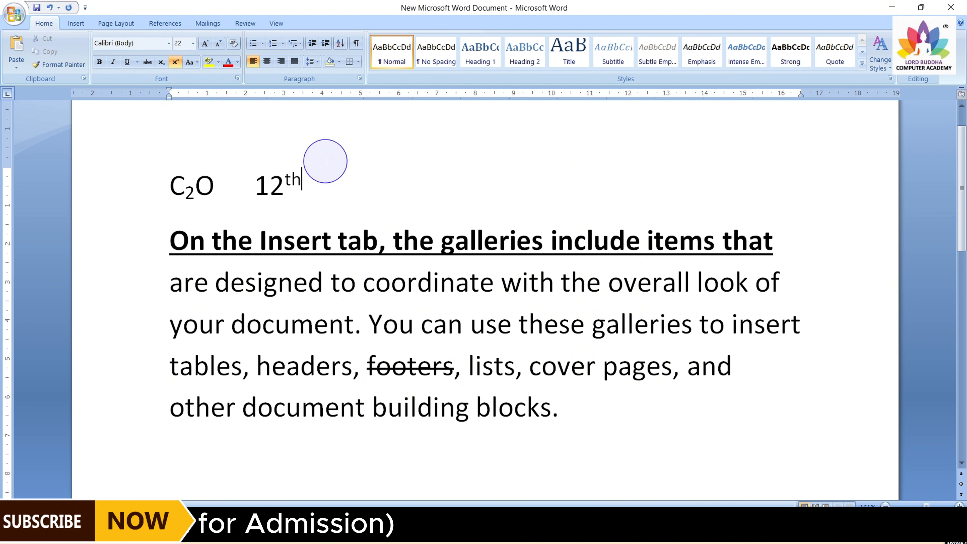
{"action": "scroll", "coordinate": [327, 165], "scroll_direction": "down", "scroll_amount": 1}
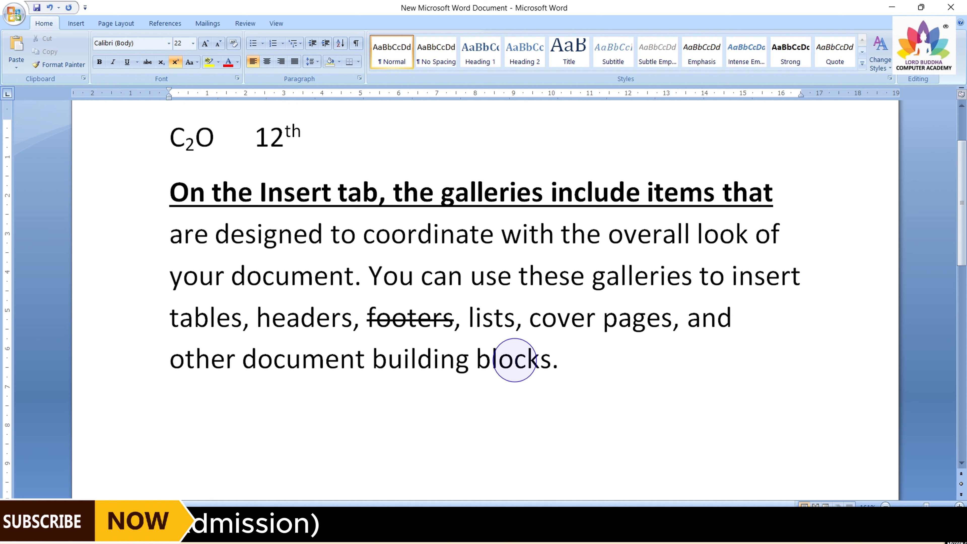
{"action": "left_click_drag", "start_coordinate": [171, 193], "coordinate": [566, 363]}
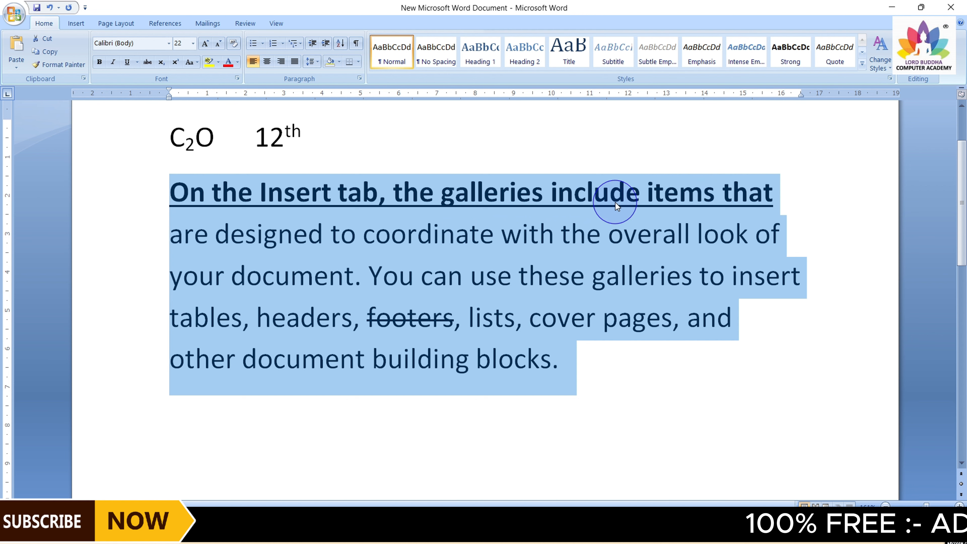
{"action": "left_click", "coordinate": [357, 283]}
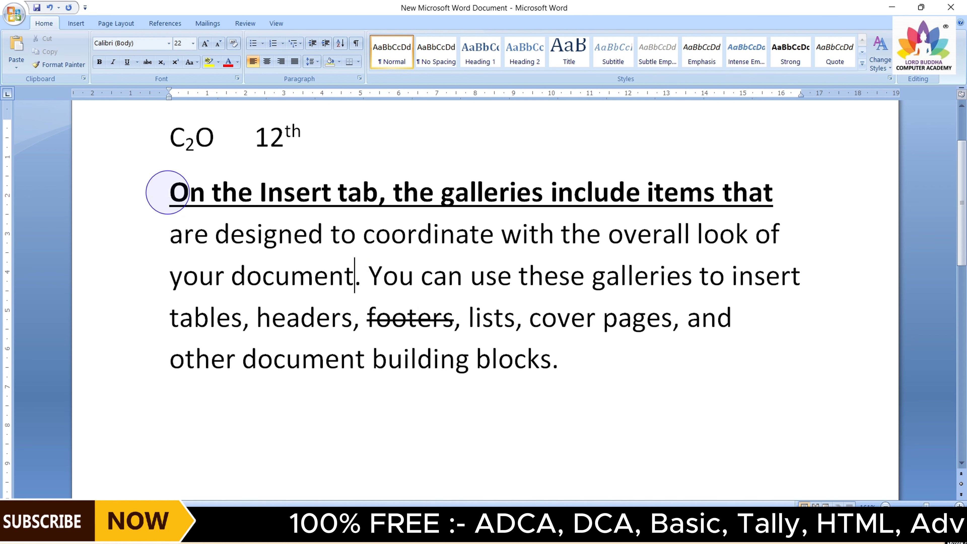
{"action": "left_click_drag", "start_coordinate": [168, 191], "coordinate": [558, 360]}
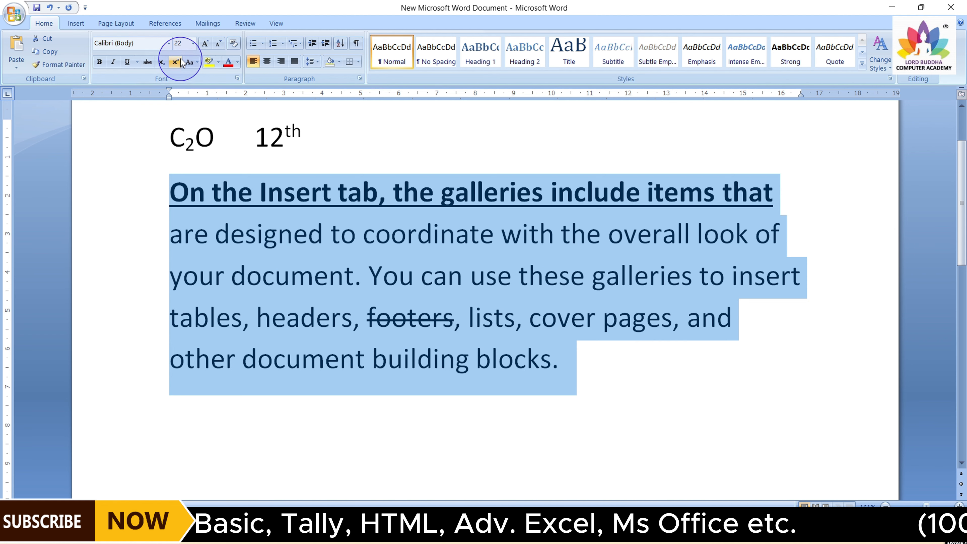
{"action": "left_click", "coordinate": [197, 61]}
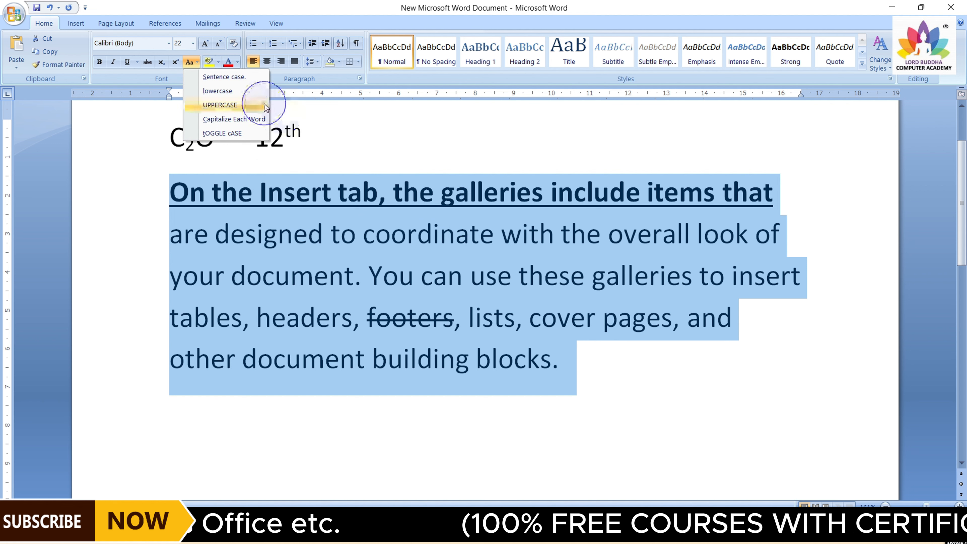
{"action": "left_click", "coordinate": [242, 92]}
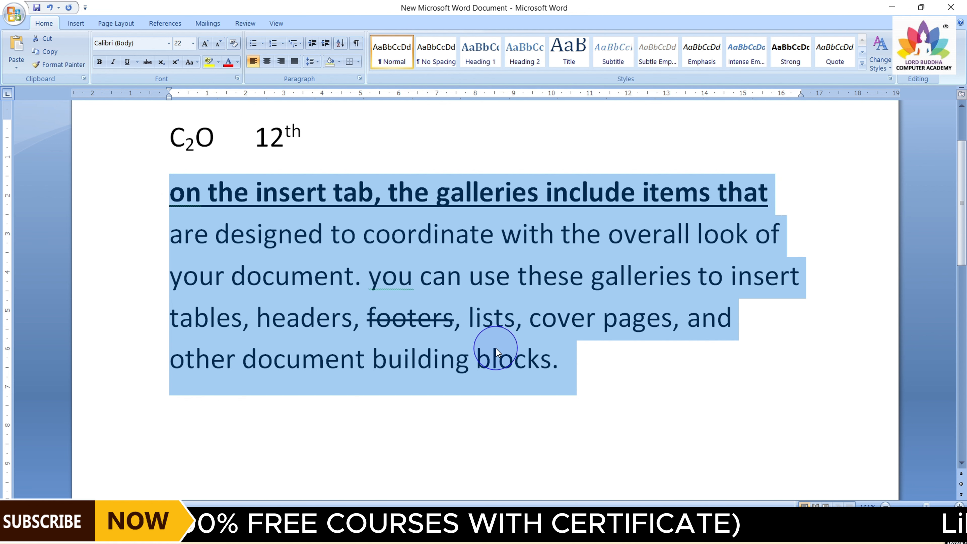
{"action": "left_click", "coordinate": [301, 255]}
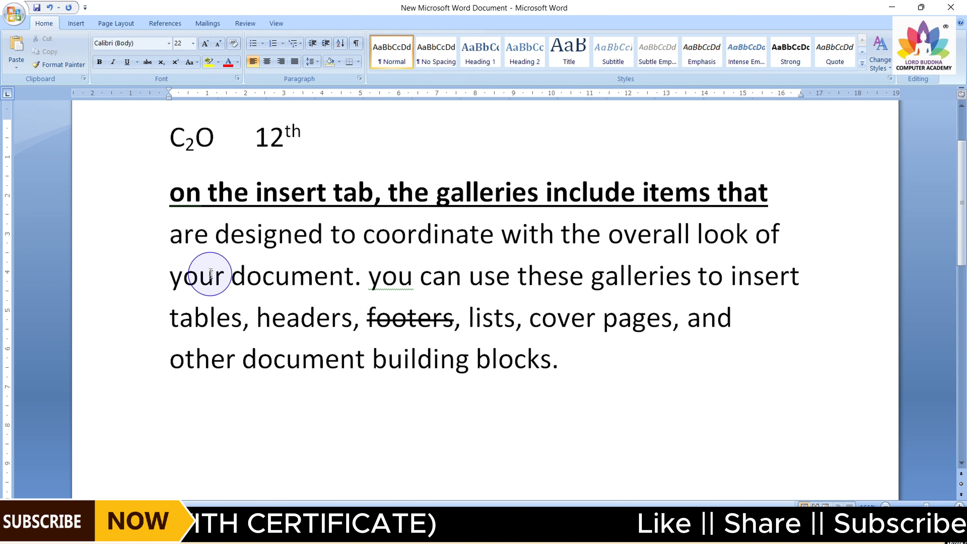
Change the whole paragraph to UPPERCASE
{"action": "left_click_drag", "start_coordinate": [172, 188], "coordinate": [556, 367]}
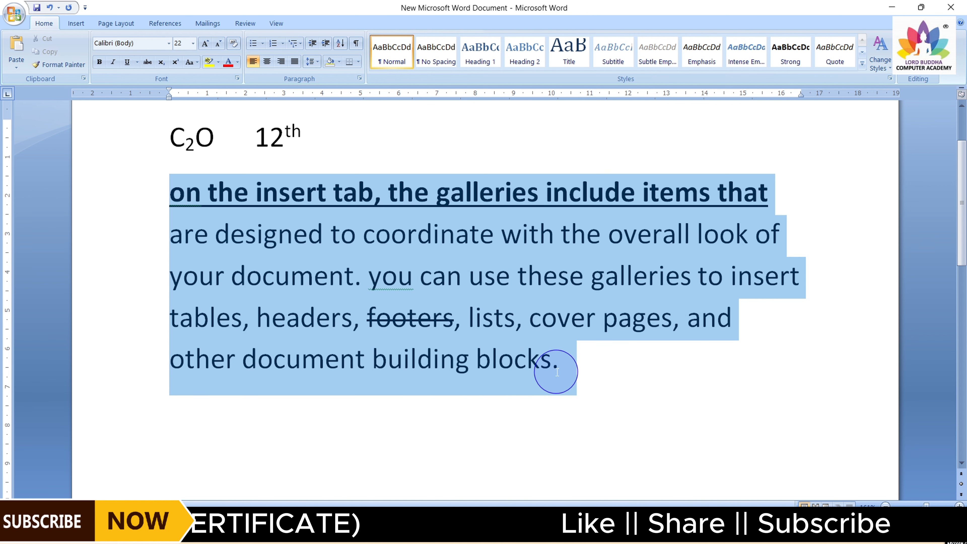
{"action": "left_click", "coordinate": [197, 64]}
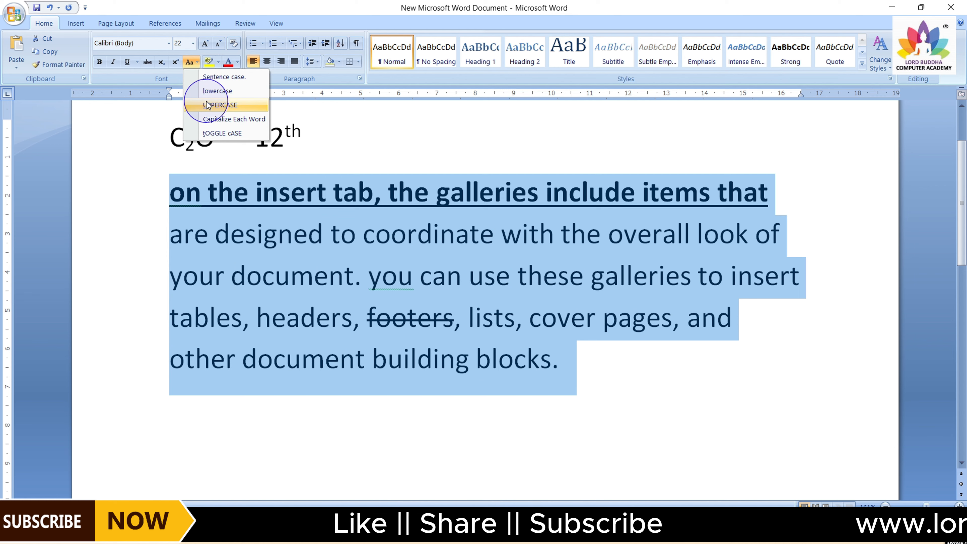
{"action": "left_click", "coordinate": [206, 104]}
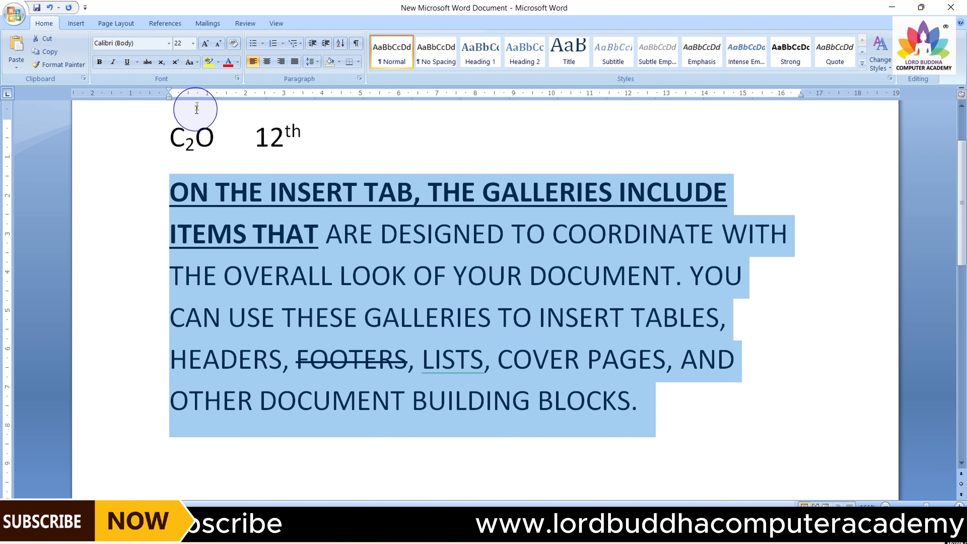
Change the whole paragraph to Capitalize Each Word
{"action": "left_click", "coordinate": [198, 62]}
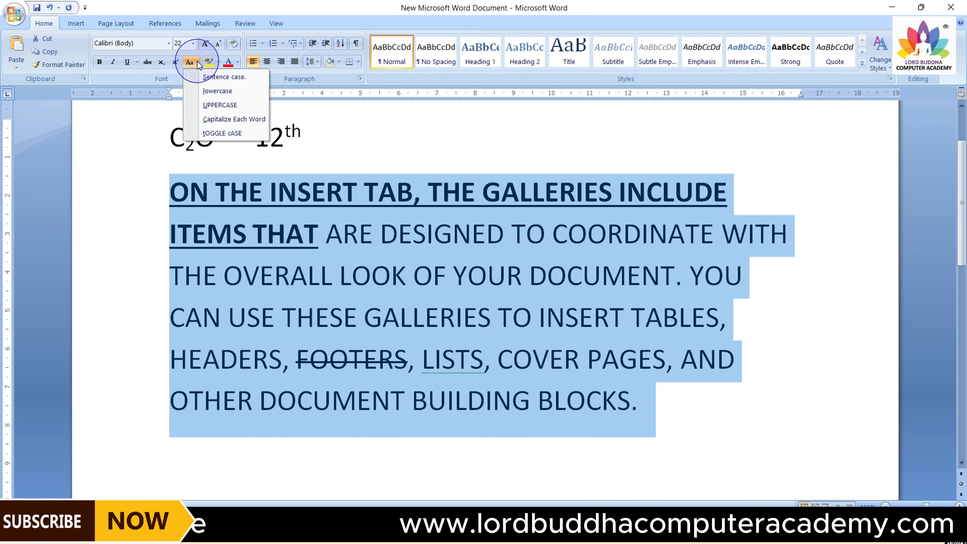
{"action": "left_click", "coordinate": [216, 120]}
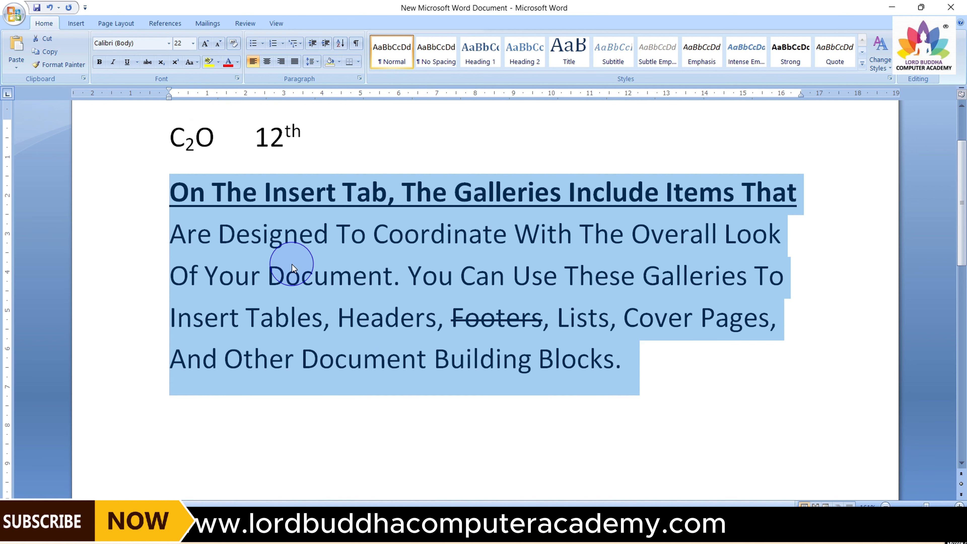
{"action": "left_click", "coordinate": [236, 233]}
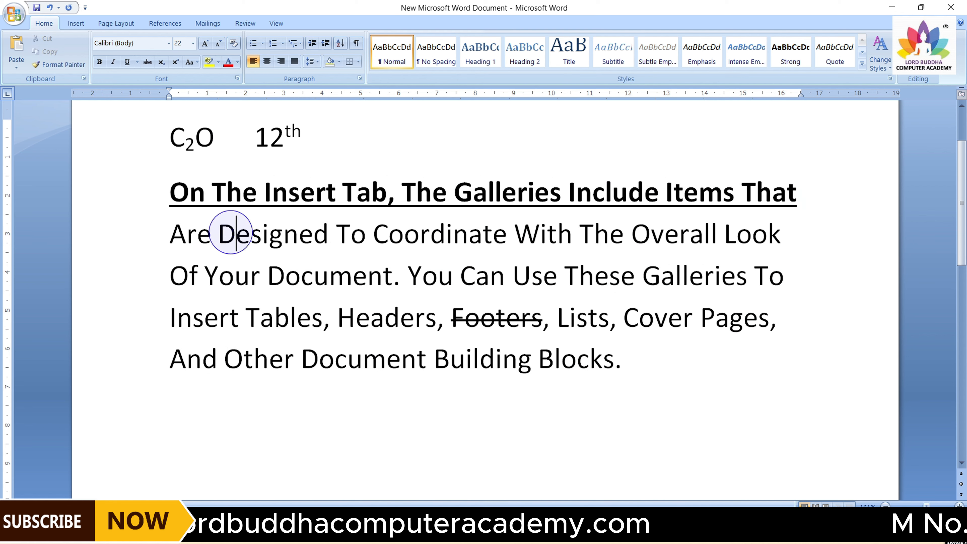
{"action": "left_click_drag", "start_coordinate": [225, 233], "coordinate": [323, 237]}
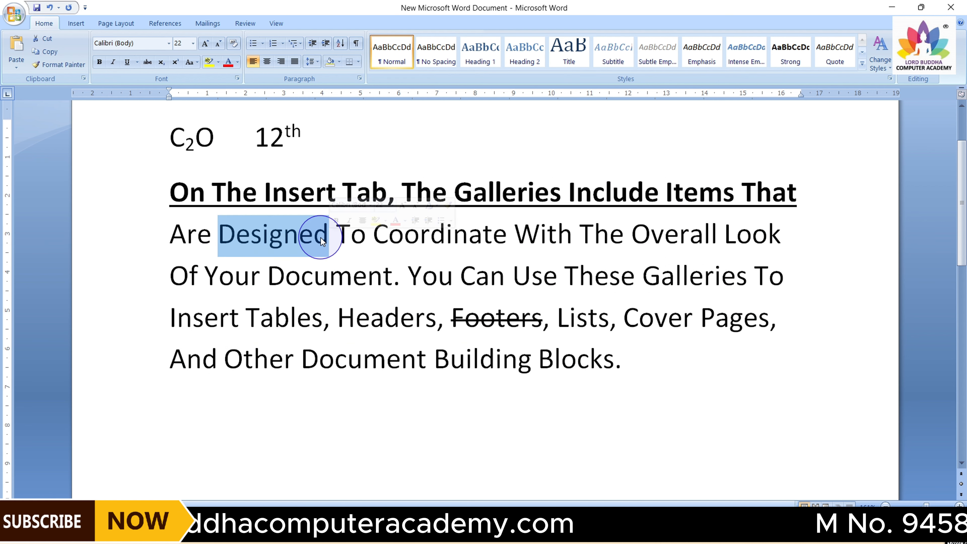
{"action": "left_click", "coordinate": [231, 236]}
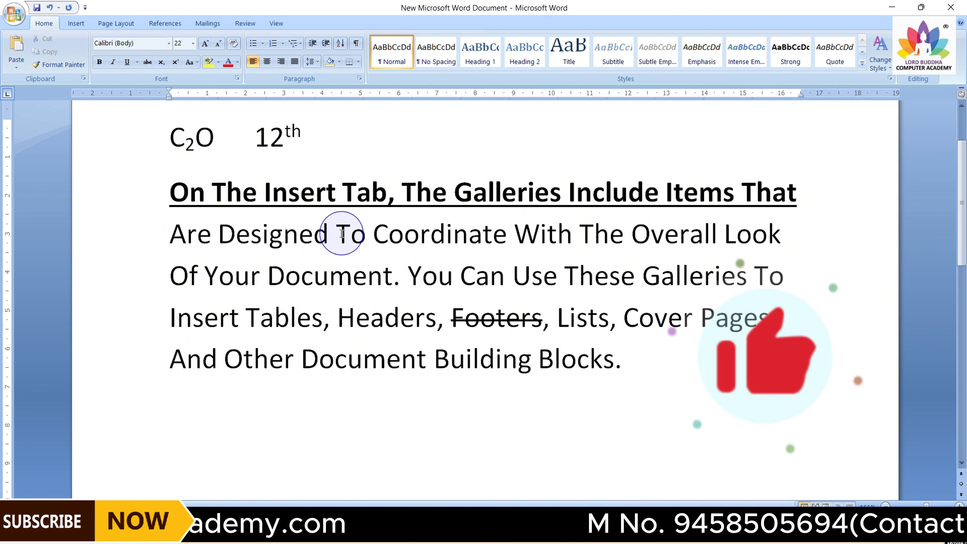
{"action": "left_click_drag", "start_coordinate": [336, 233], "coordinate": [506, 244]}
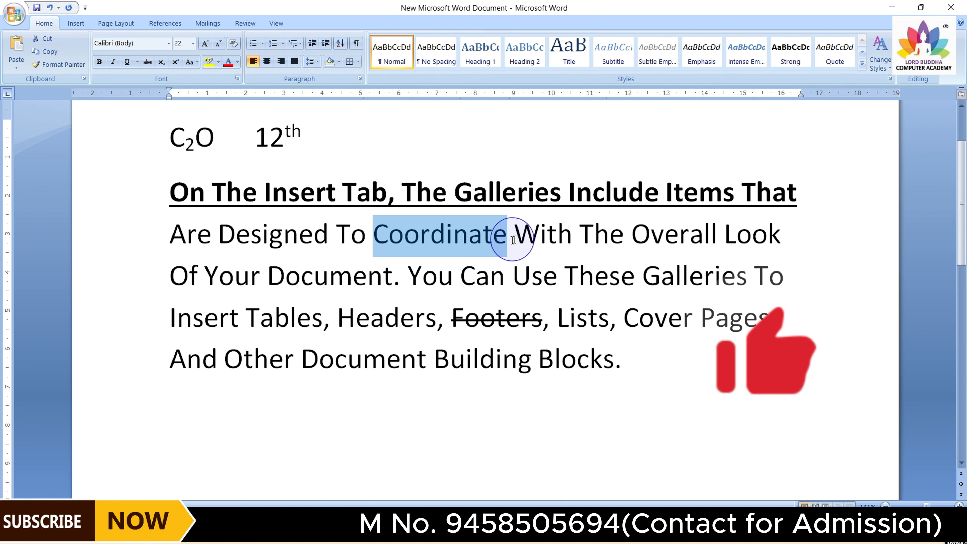
{"action": "left_click_drag", "start_coordinate": [515, 235], "coordinate": [573, 236]}
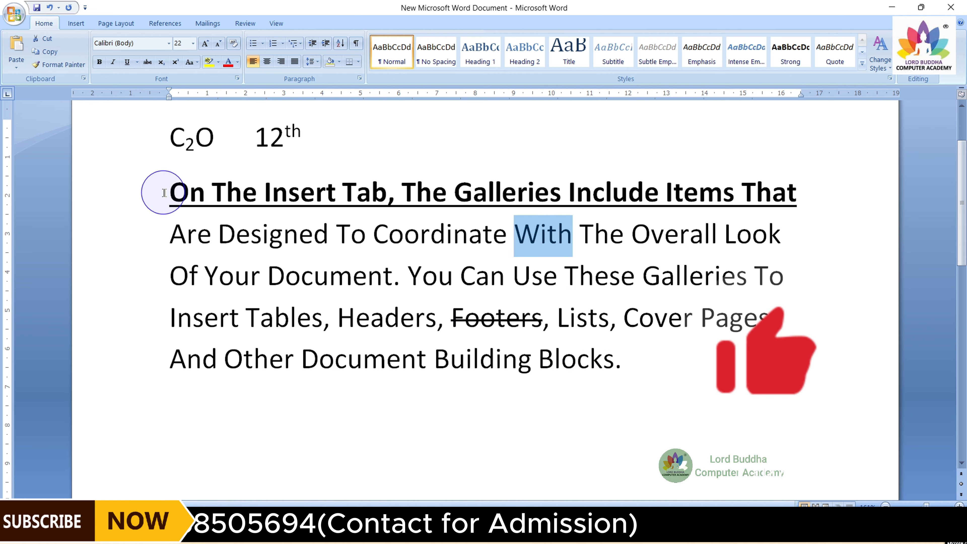
Apply tOGGLE cASE to the whole paragraph
{"action": "left_click_drag", "start_coordinate": [167, 193], "coordinate": [644, 360]}
{"action": "left_click", "coordinate": [189, 62]}
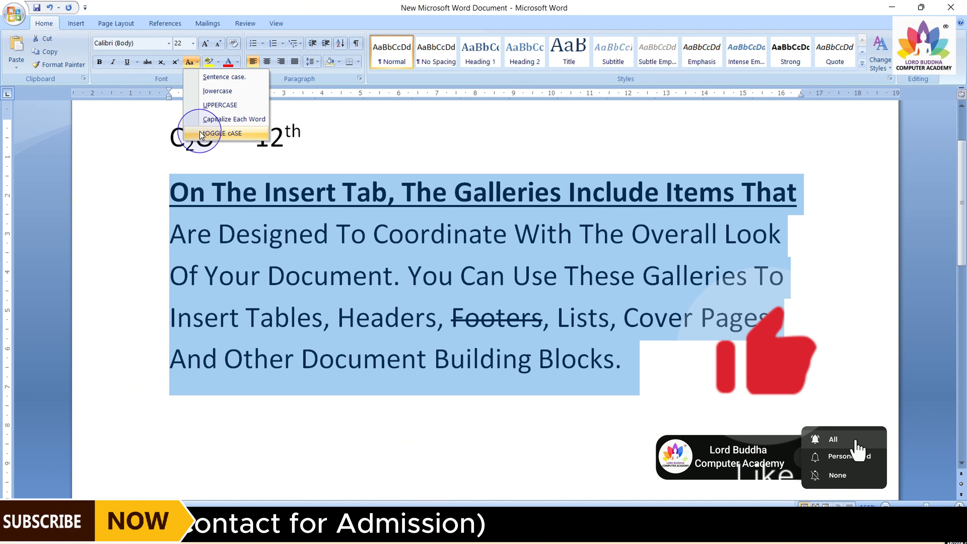
{"action": "left_click", "coordinate": [219, 133]}
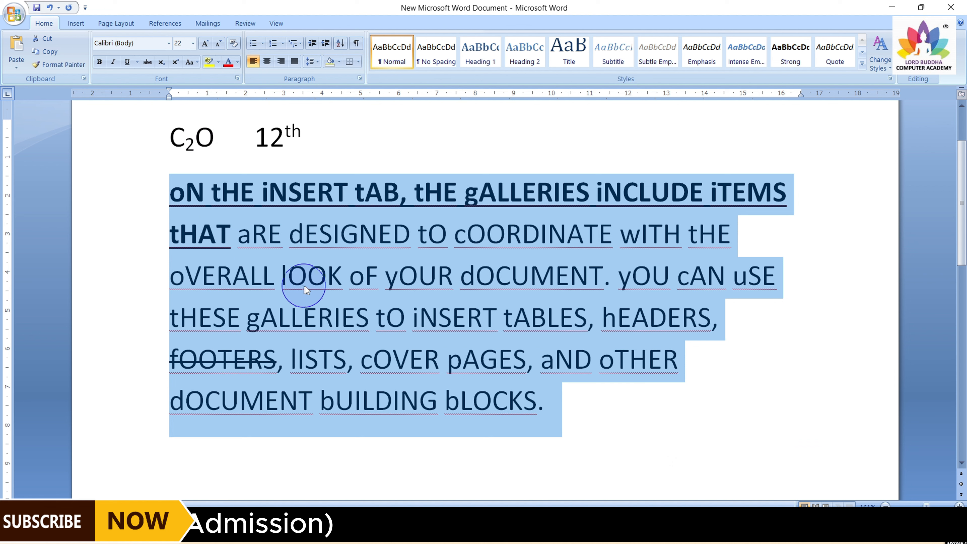
{"action": "left_click", "coordinate": [192, 195]}
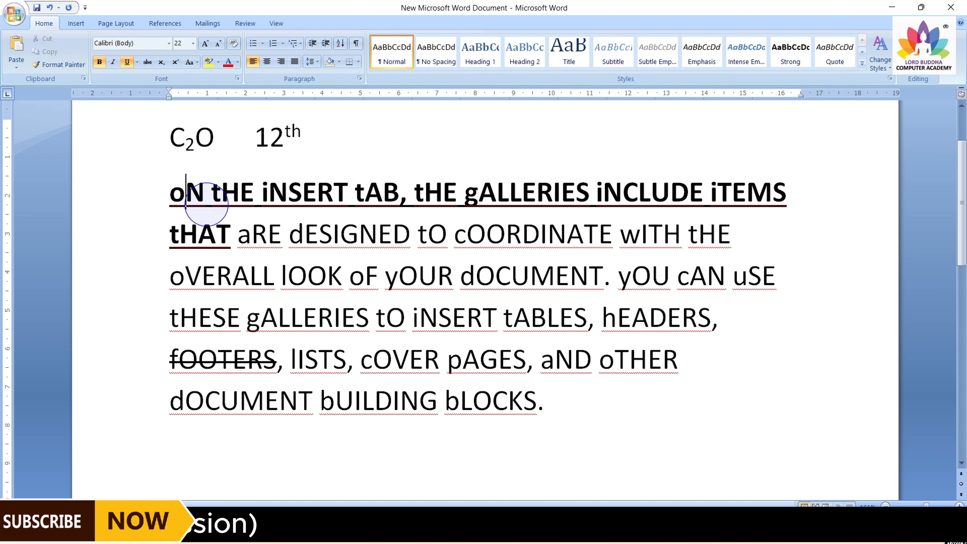
{"action": "left_click", "coordinate": [299, 208]}
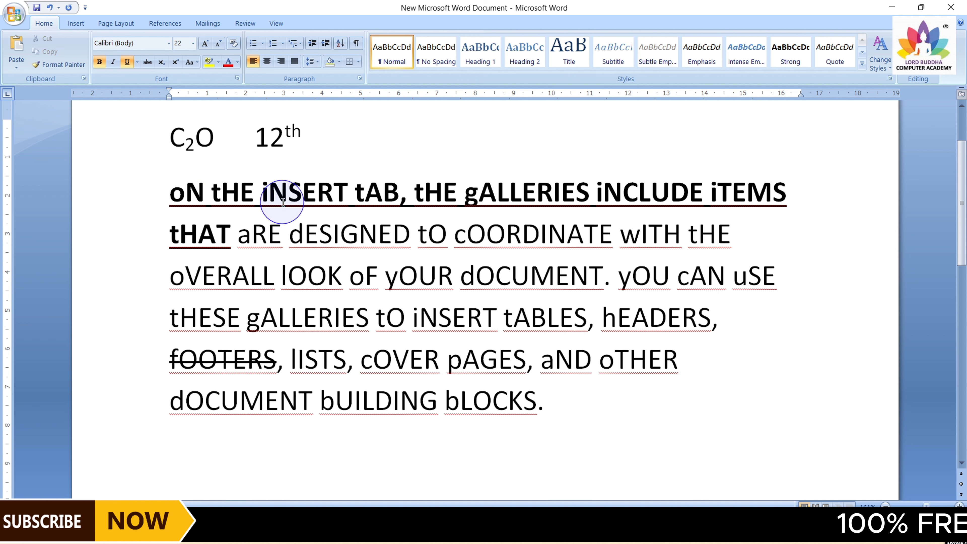
{"action": "left_click_drag", "start_coordinate": [269, 194], "coordinate": [331, 197]}
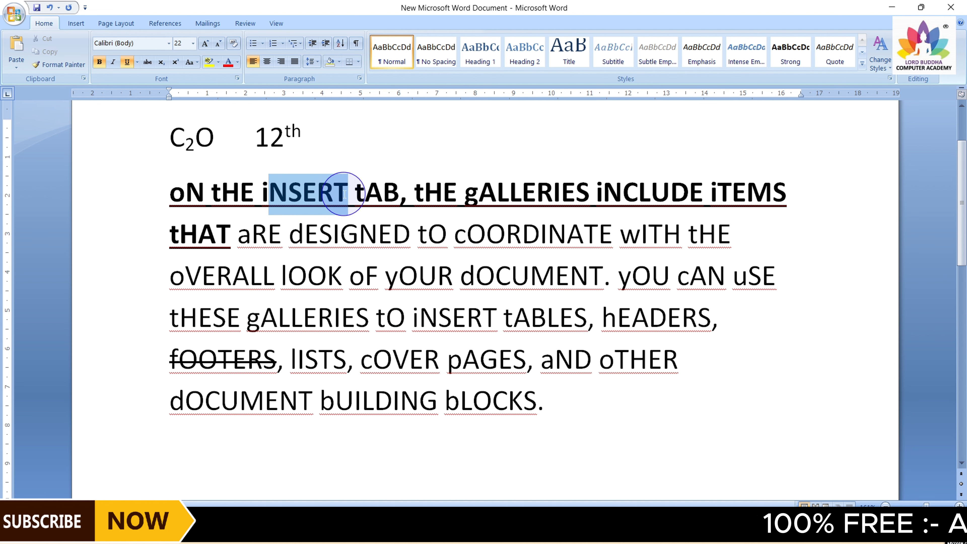
{"action": "left_click", "coordinate": [302, 226]}
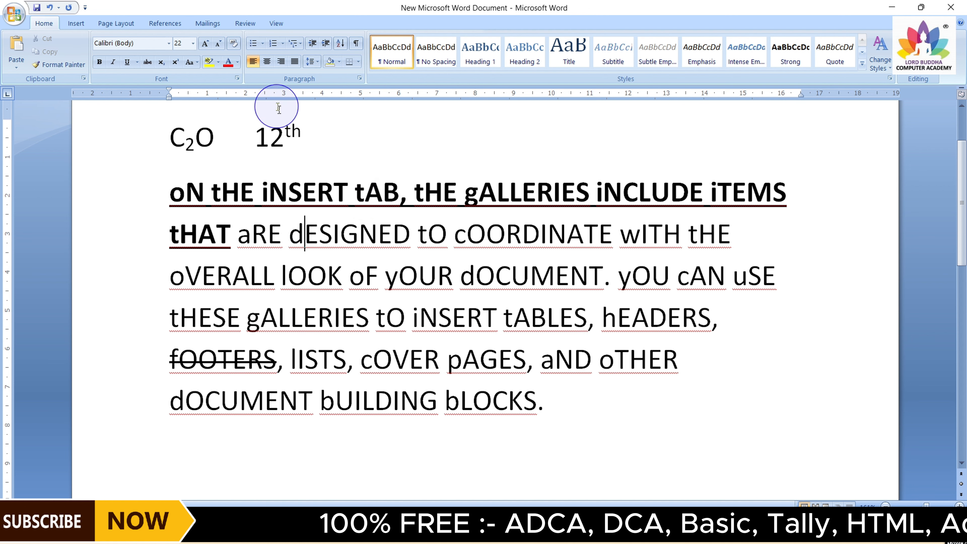
{"action": "left_click", "coordinate": [196, 64]}
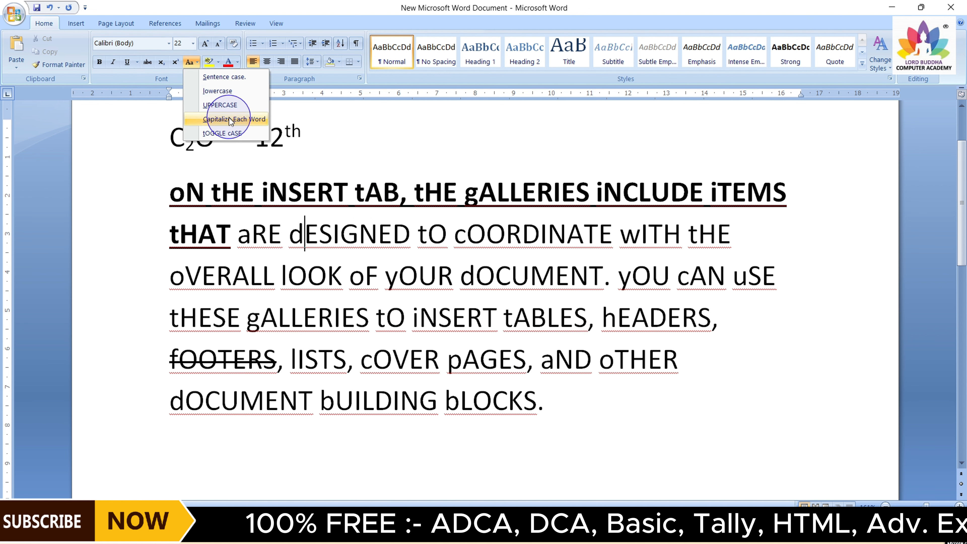
{"action": "left_click", "coordinate": [171, 194]}
Change the whole paragraph to Sentence case
{"action": "left_click_drag", "start_coordinate": [171, 193], "coordinate": [567, 384]}
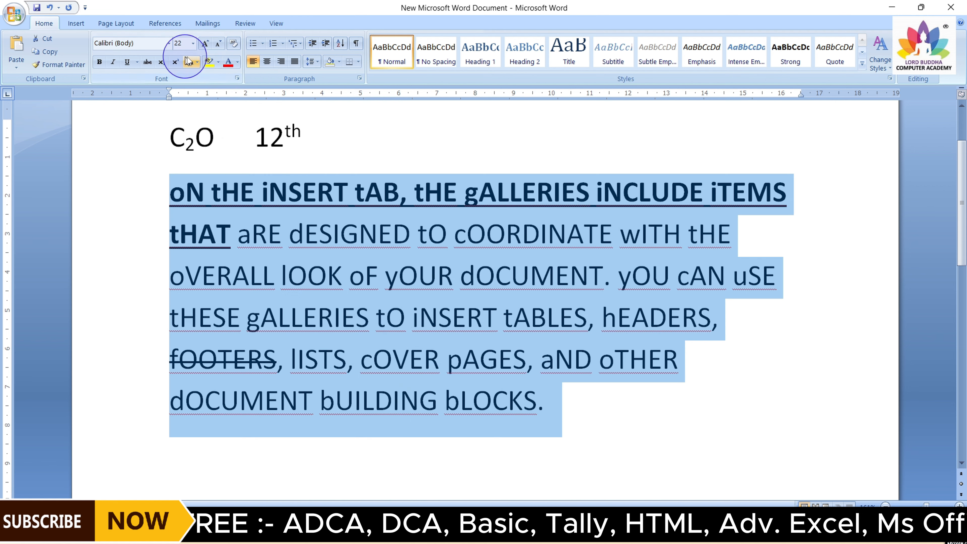
{"action": "left_click", "coordinate": [195, 62]}
{"action": "left_click", "coordinate": [211, 78]}
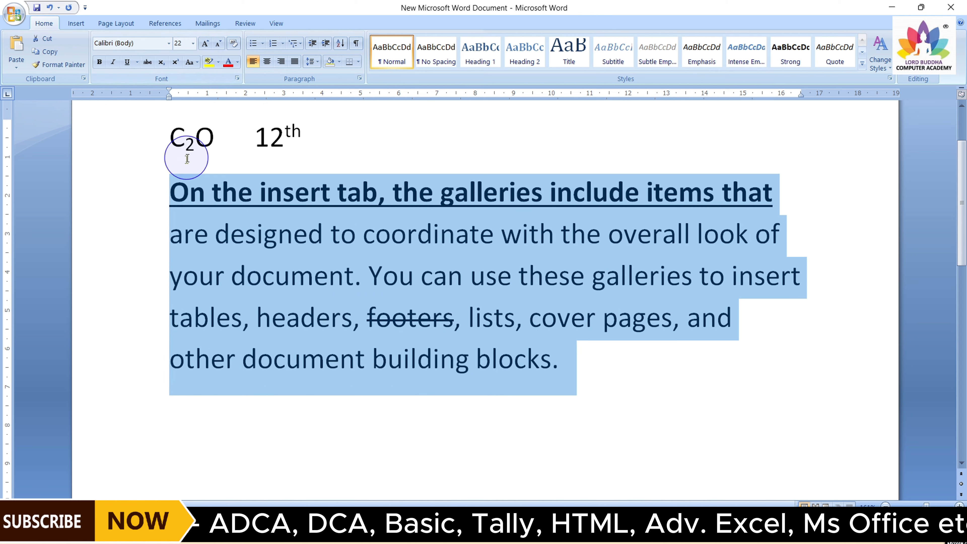
Highlight the sentence "are designed to coordinate with the overall look of your document." in yellow
{"action": "left_click", "coordinate": [559, 362]}
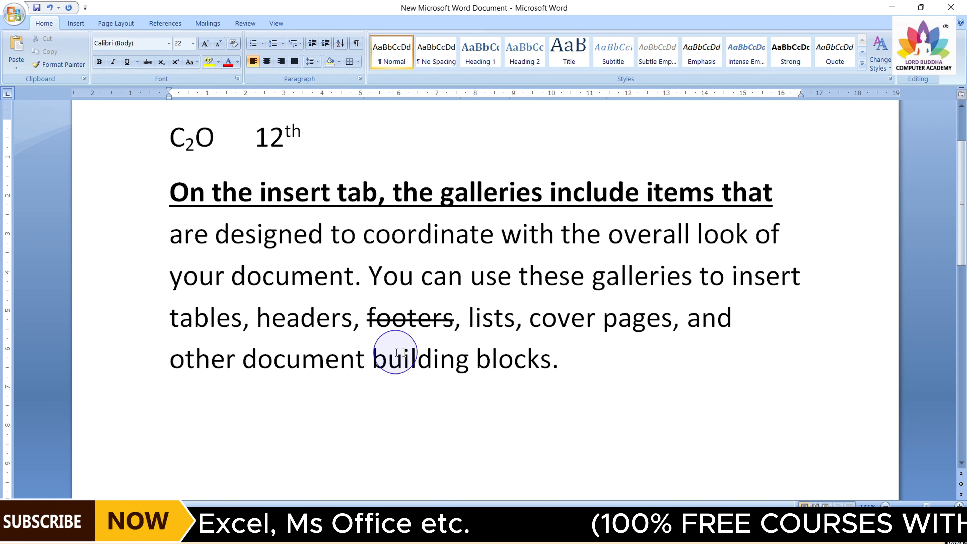
{"action": "scroll", "coordinate": [567, 316], "scroll_direction": "down", "scroll_amount": 8}
{"action": "scroll", "coordinate": [569, 314], "scroll_direction": "up", "scroll_amount": 10}
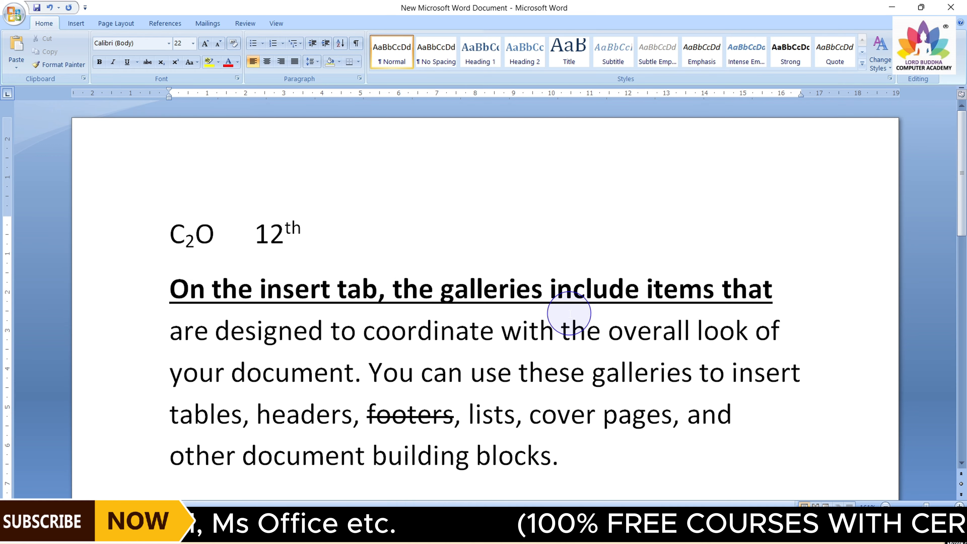
{"action": "mouse_move", "coordinate": [964, 171]}
{"action": "left_mouse_down"}
{"action": "mouse_move", "coordinate": [963, 366]}
{"action": "mouse_move", "coordinate": [965, 174]}
{"action": "left_mouse_up"}
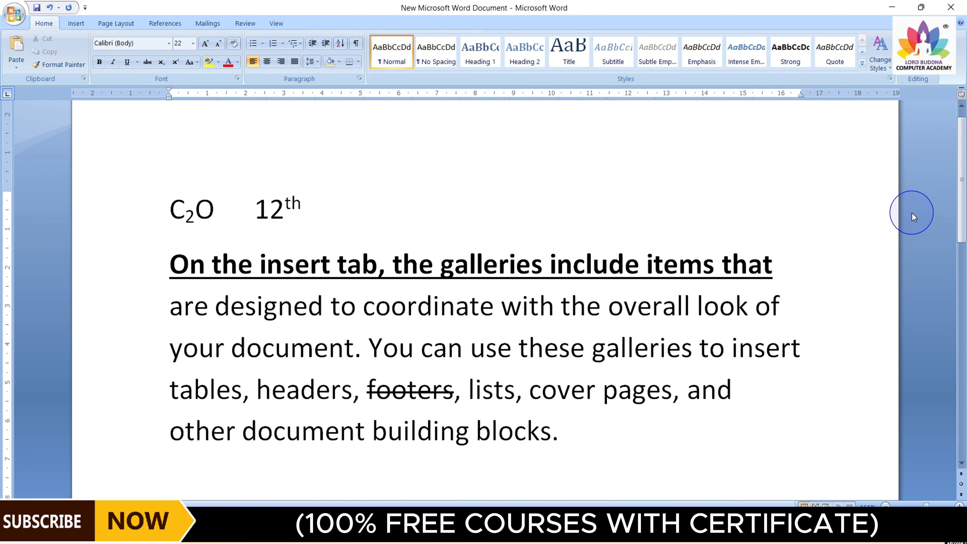
{"action": "left_click_drag", "start_coordinate": [168, 314], "coordinate": [347, 356]}
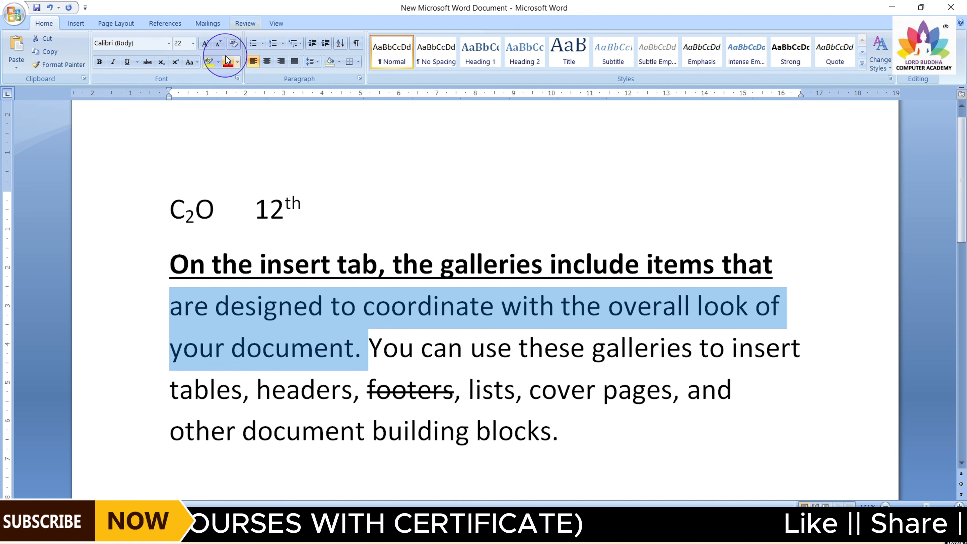
{"action": "left_click", "coordinate": [208, 62]}
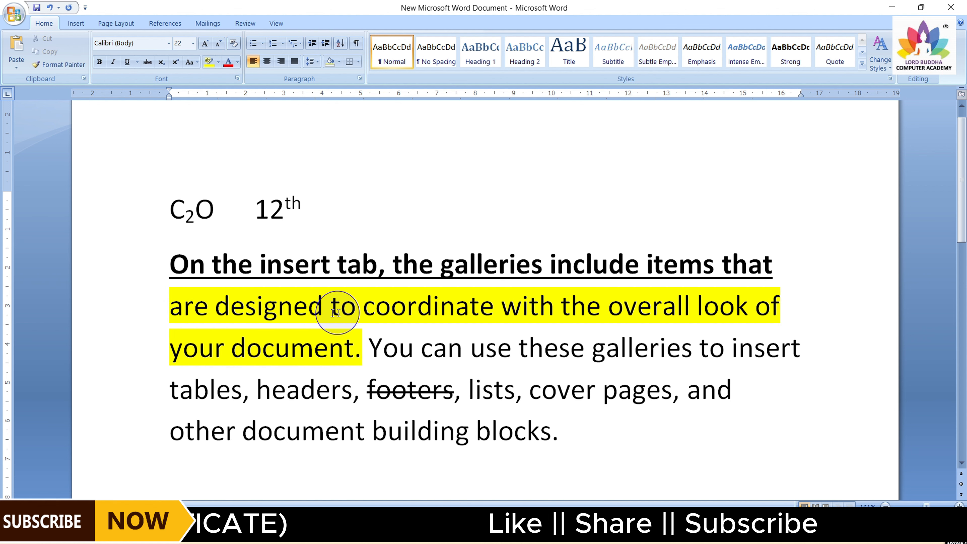
Change that sentence's highlight colour to gray
{"action": "left_click", "coordinate": [174, 303], "text": "shift"}
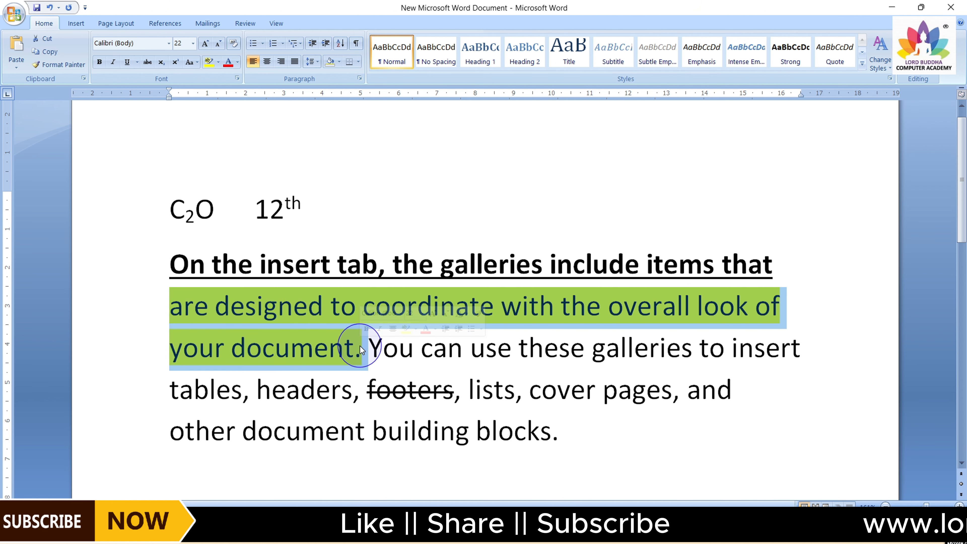
{"action": "left_click", "coordinate": [220, 63]}
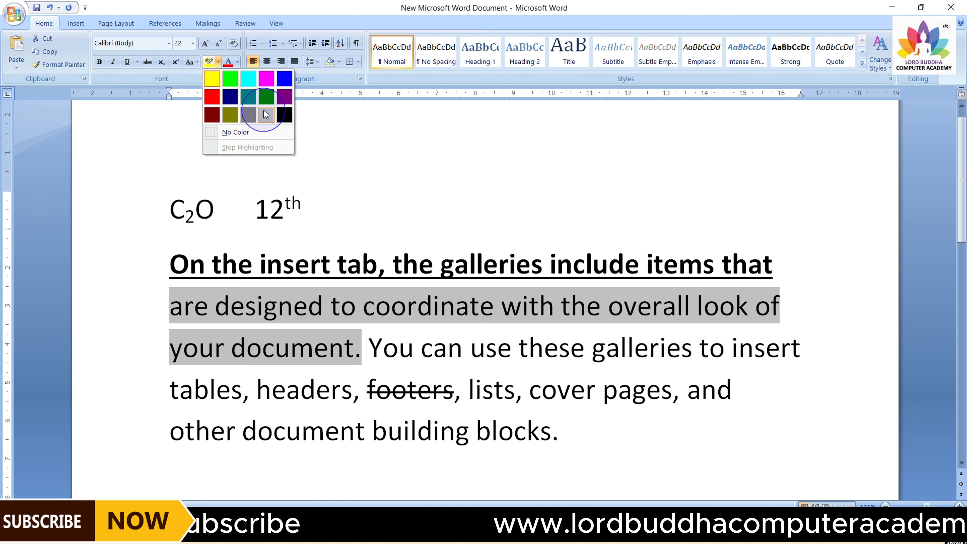
{"action": "left_click", "coordinate": [248, 115]}
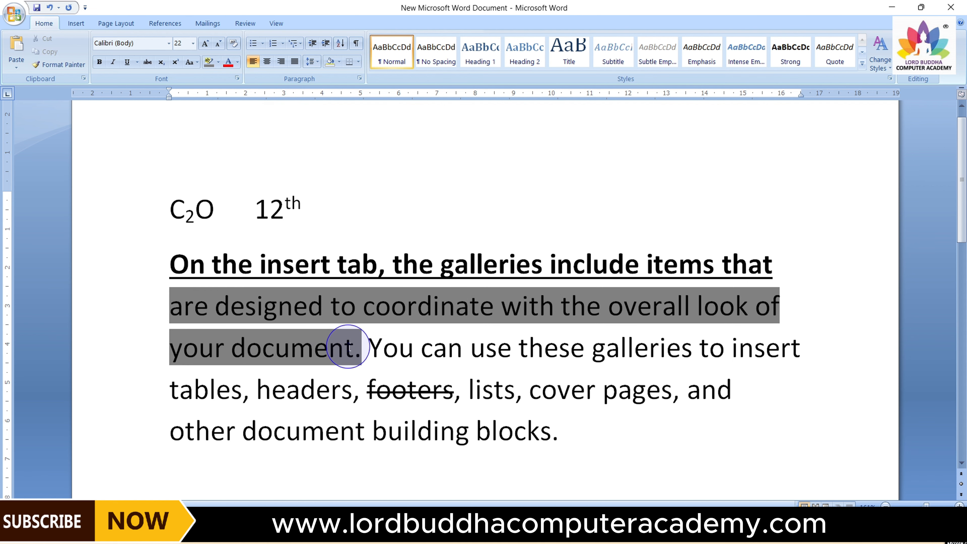
Remove the highlight from the sentence by setting the highlight to No Color
{"action": "left_click_drag", "start_coordinate": [163, 299], "coordinate": [271, 334]}
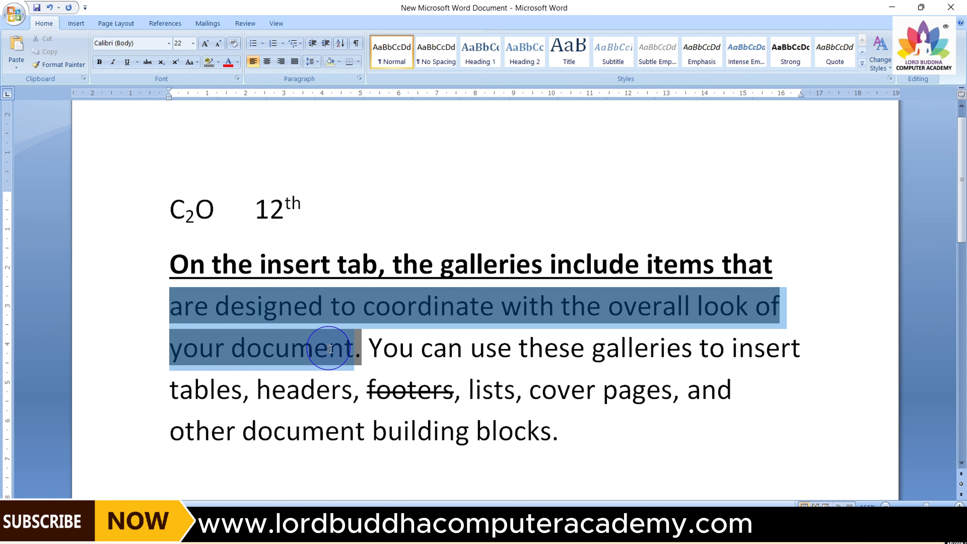
{"action": "left_click_drag", "start_coordinate": [352, 348], "coordinate": [361, 349]}
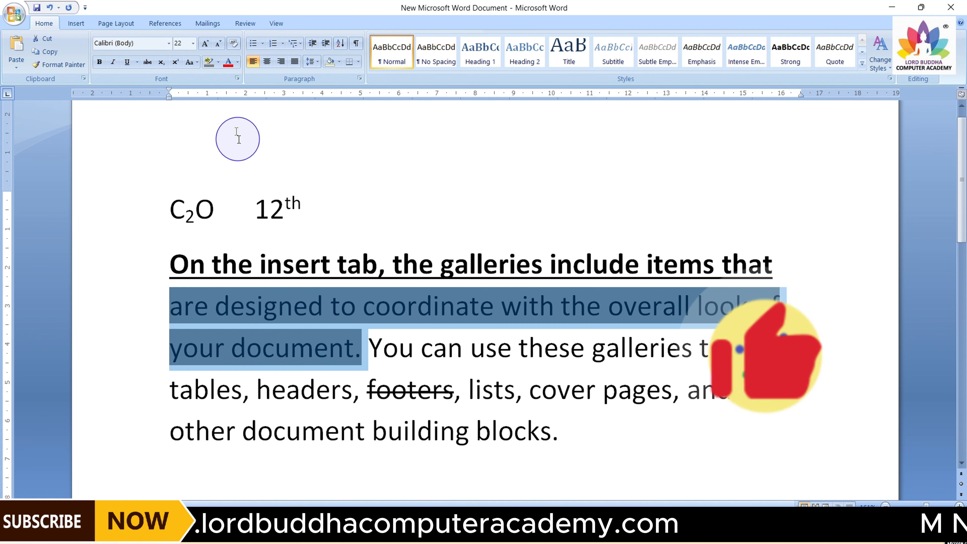
{"action": "left_click", "coordinate": [218, 63]}
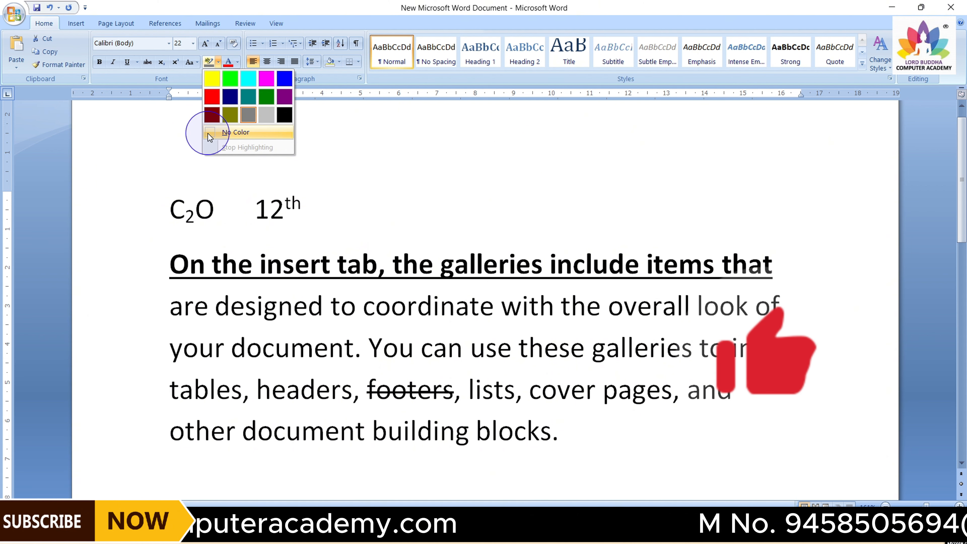
{"action": "left_click", "coordinate": [208, 133]}
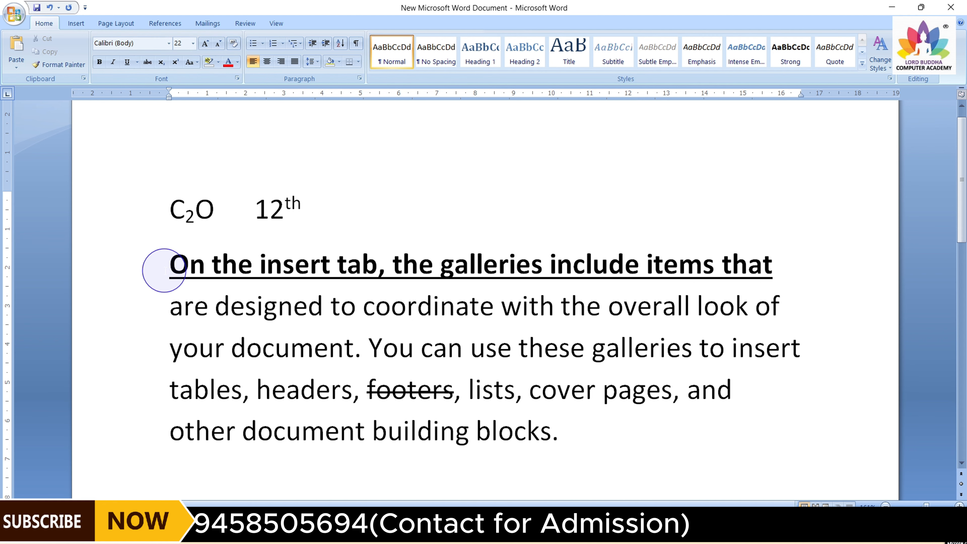
Set the whole paragraph's font colour to a custom magenta chosen from More Colors
{"action": "left_click_drag", "start_coordinate": [170, 264], "coordinate": [561, 434]}
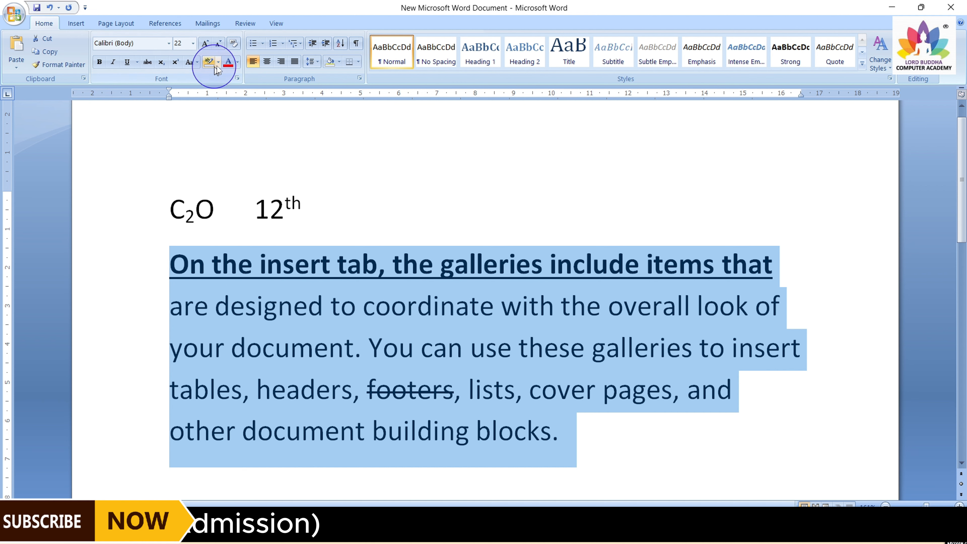
{"action": "left_click", "coordinate": [237, 62]}
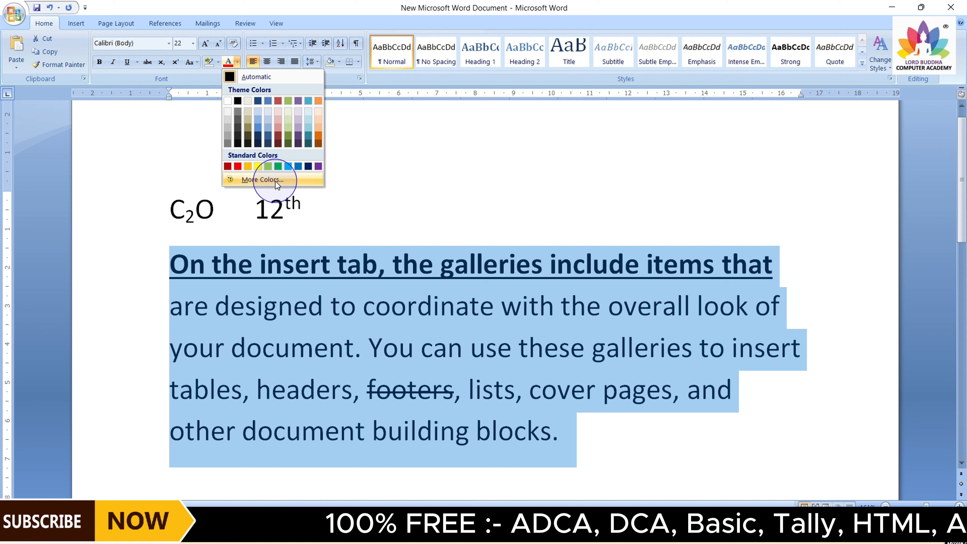
{"action": "left_click", "coordinate": [275, 182]}
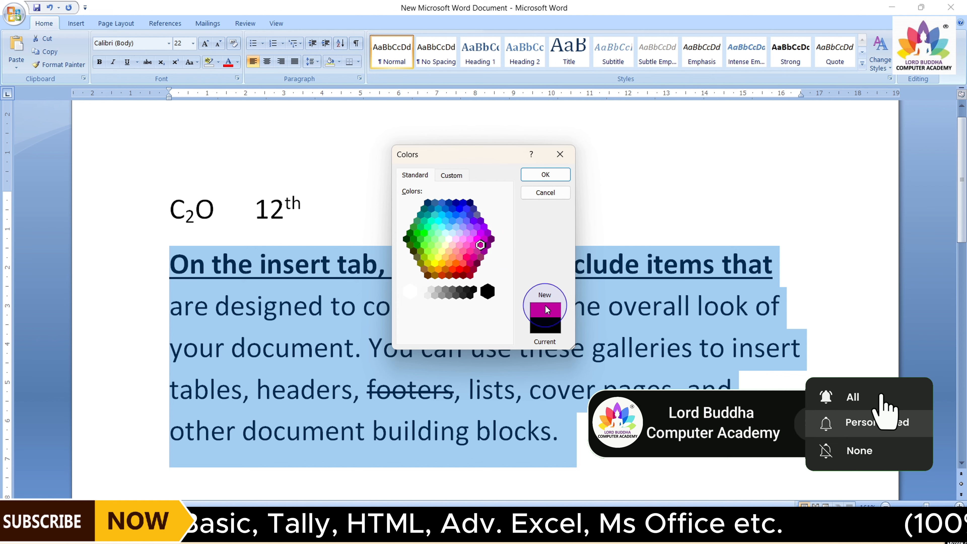
{"action": "left_click", "coordinate": [547, 174]}
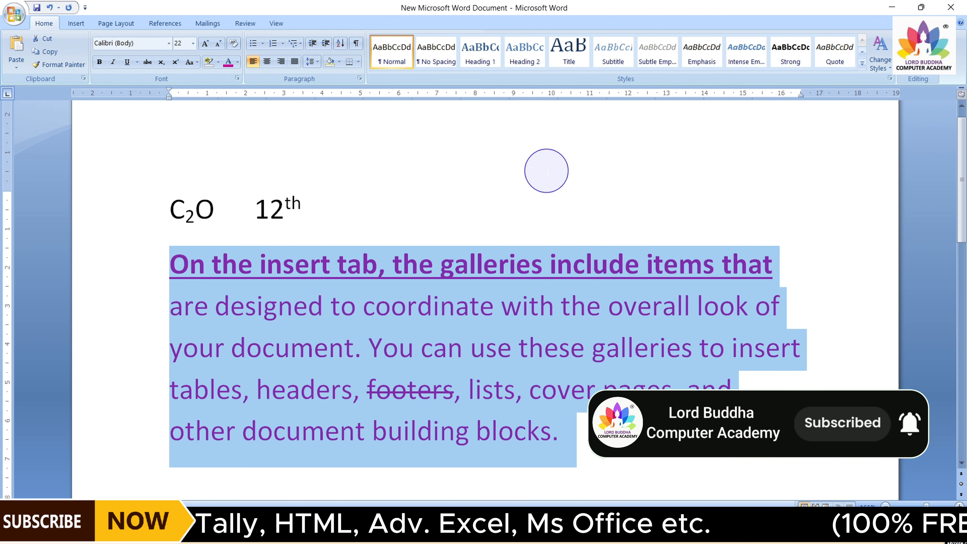
{"action": "left_click", "coordinate": [562, 206]}
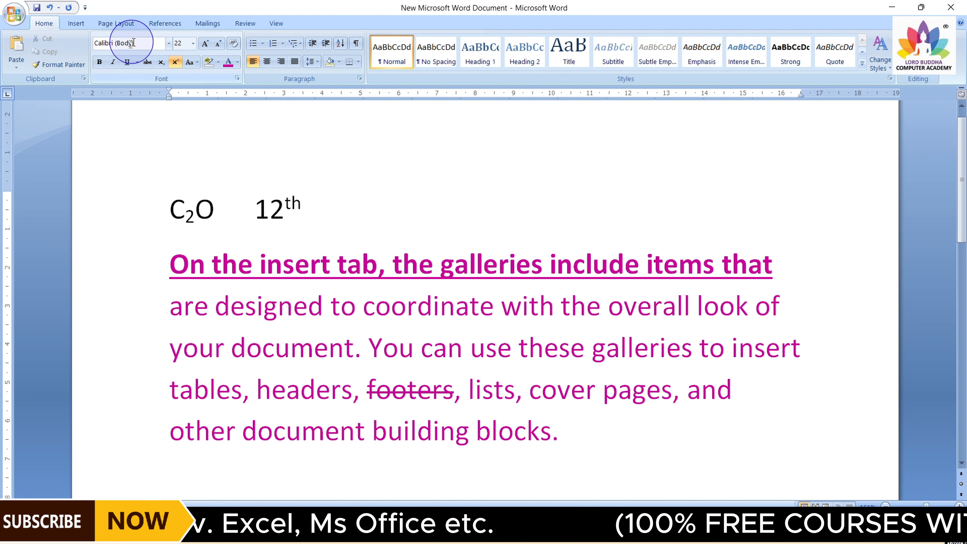
Clear all formatting from the whole sample paragraph
{"action": "left_click", "coordinate": [426, 434]}
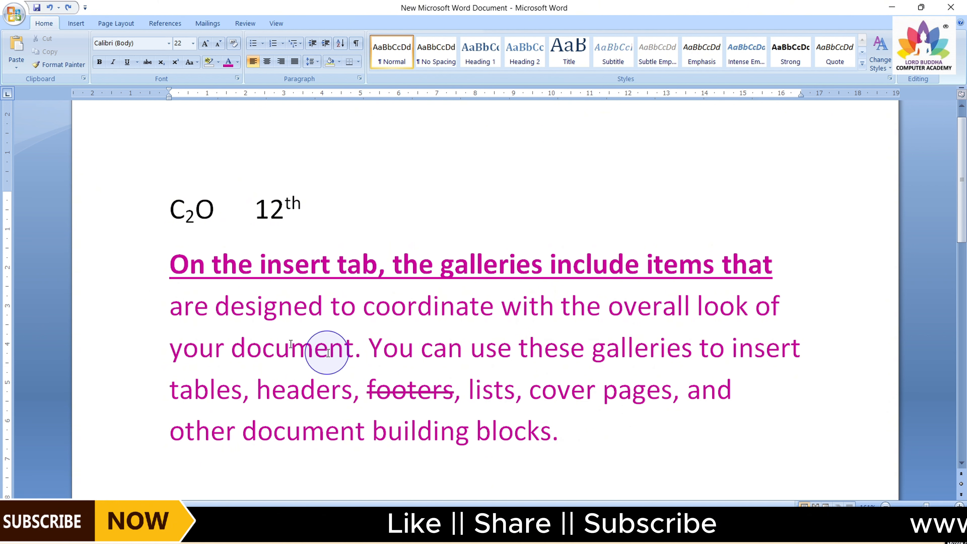
{"action": "left_click_drag", "start_coordinate": [172, 267], "coordinate": [562, 431]}
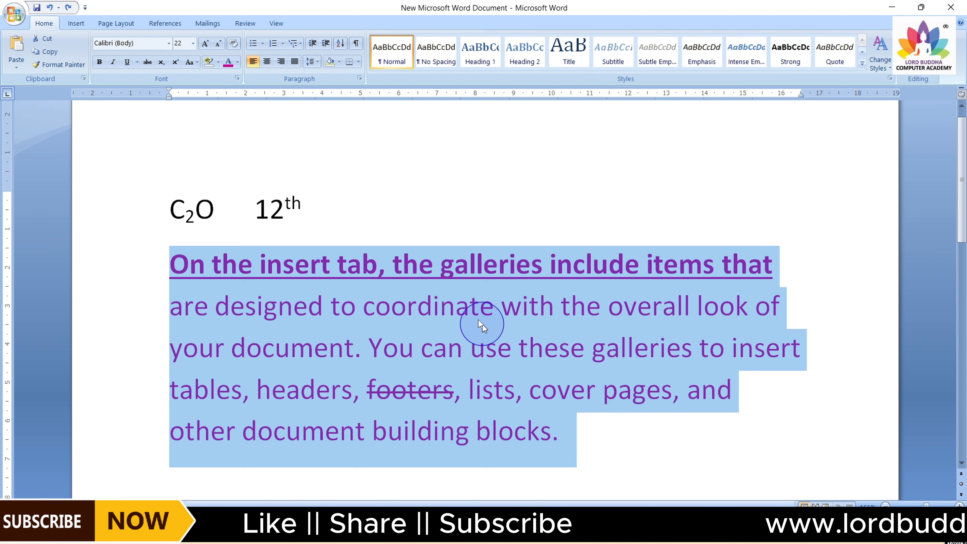
{"action": "left_click", "coordinate": [234, 44]}
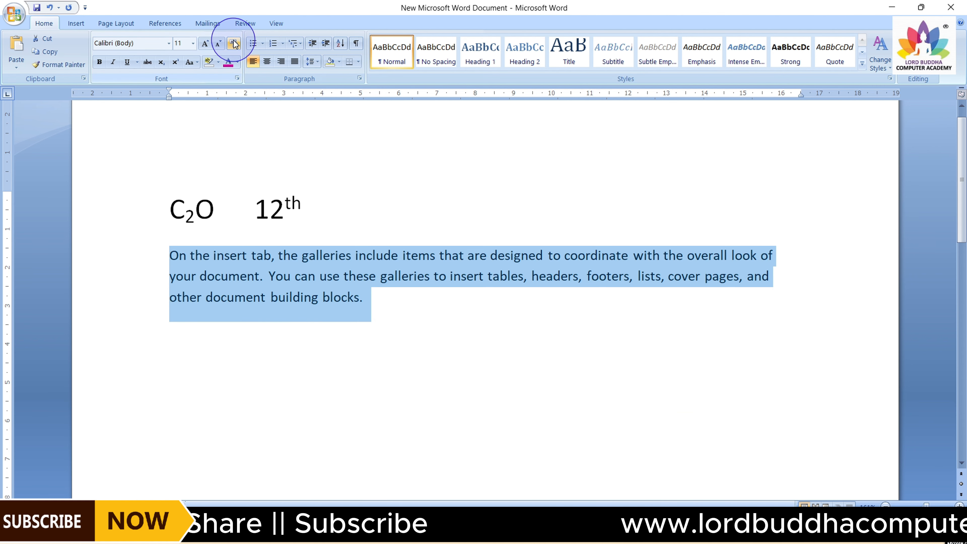
{"action": "left_click", "coordinate": [378, 318]}
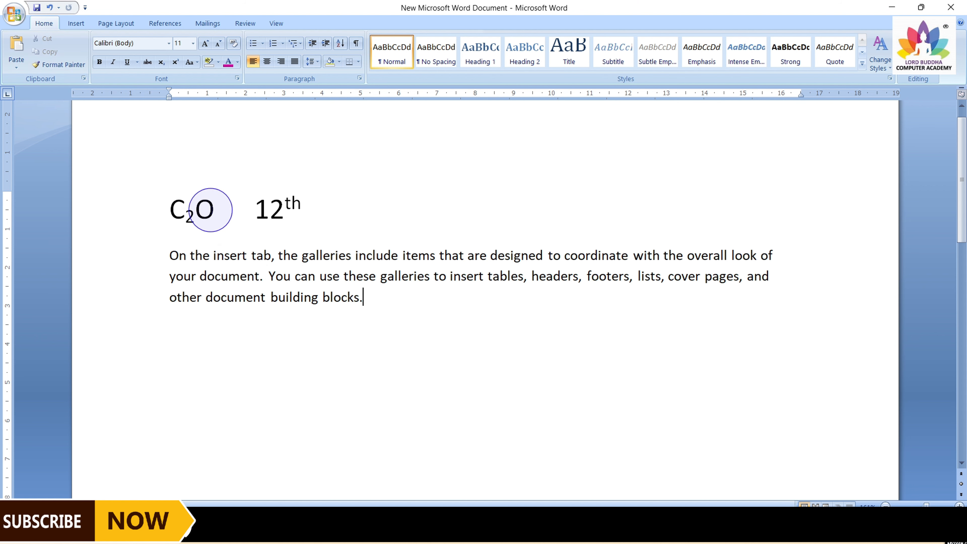
Copy "C2O" and paste it at the end of the paragraph
{"action": "left_click_drag", "start_coordinate": [213, 209], "coordinate": [168, 209]}
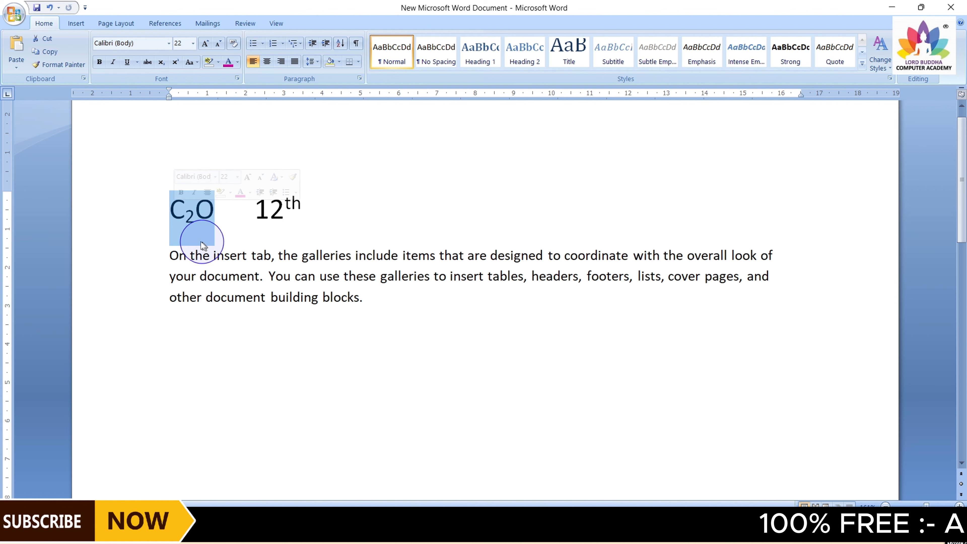
{"action": "left_click", "coordinate": [53, 53]}
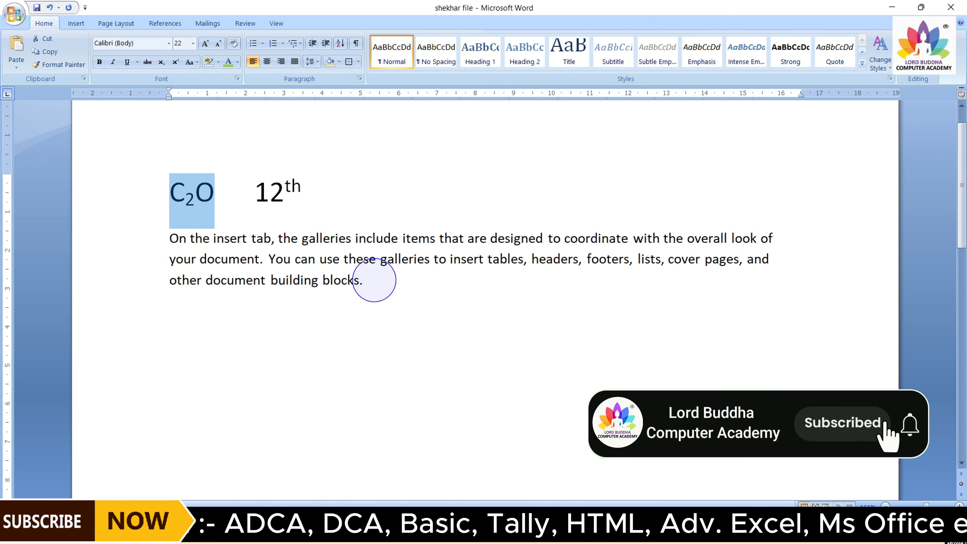
{"action": "left_click", "coordinate": [375, 281]}
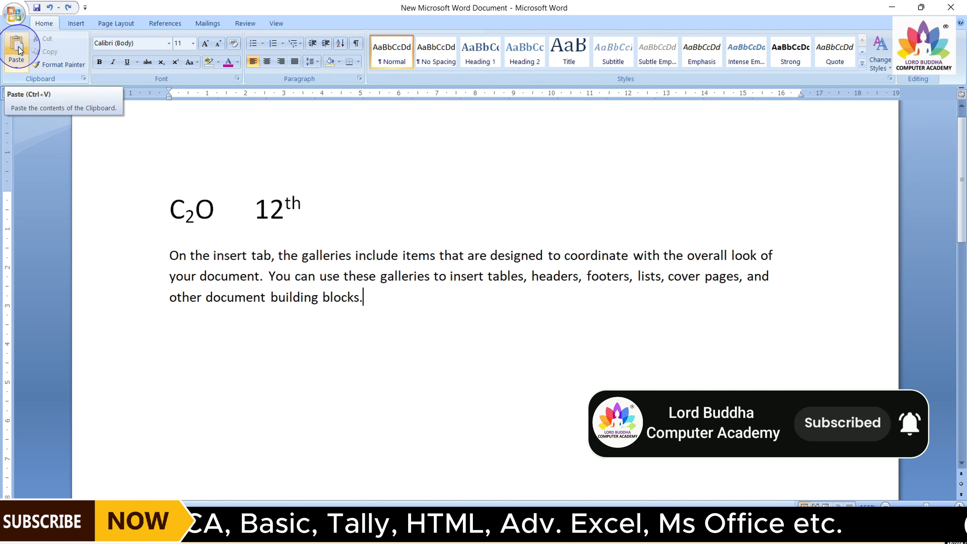
{"action": "left_click", "coordinate": [17, 49]}
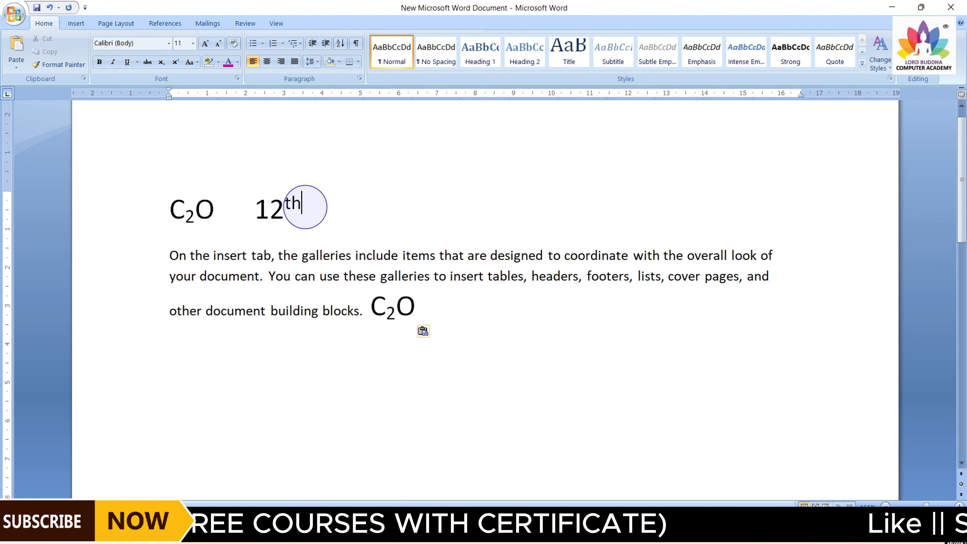
Cut "12th" and paste it right after the pasted C2O at the end of the paragraph
{"action": "left_click_drag", "start_coordinate": [305, 207], "coordinate": [259, 208]}
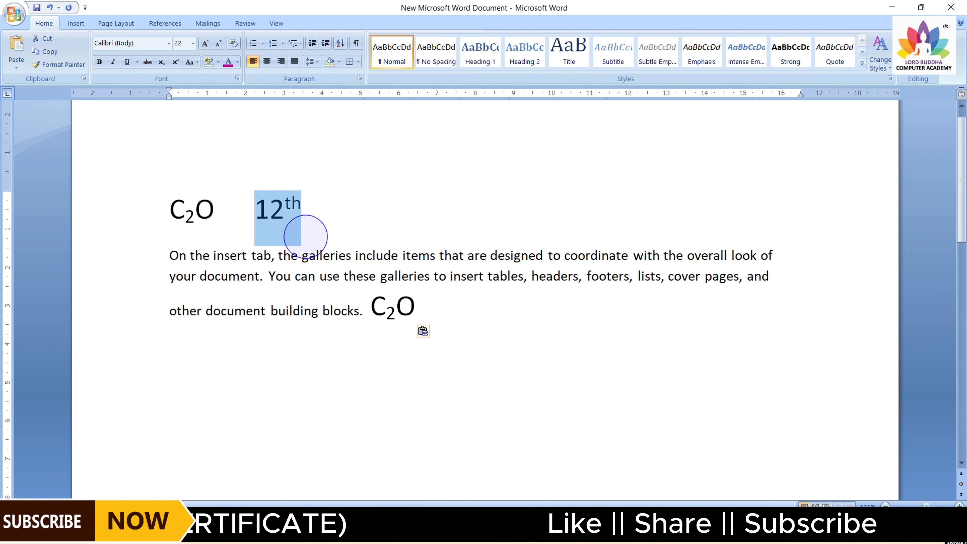
{"action": "left_click", "coordinate": [46, 39]}
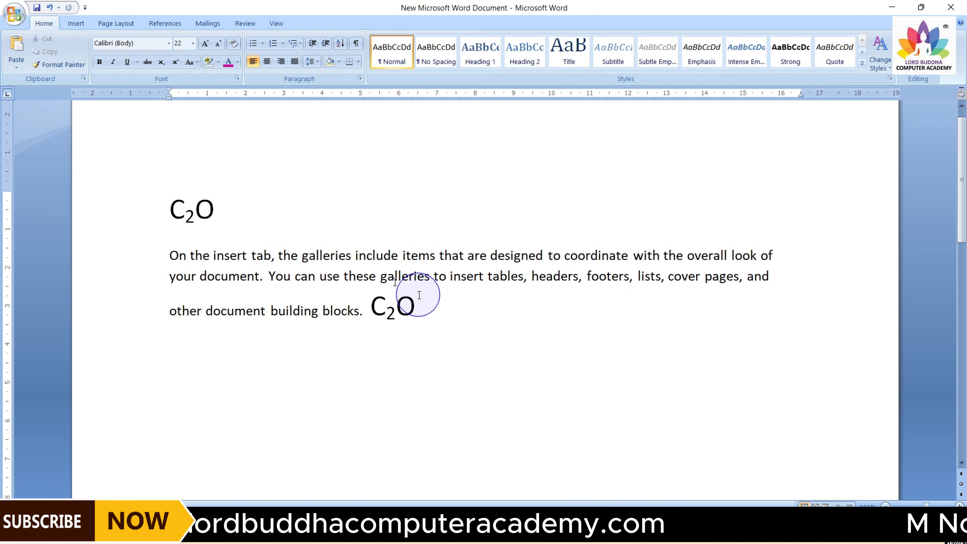
{"action": "left_click", "coordinate": [17, 47]}
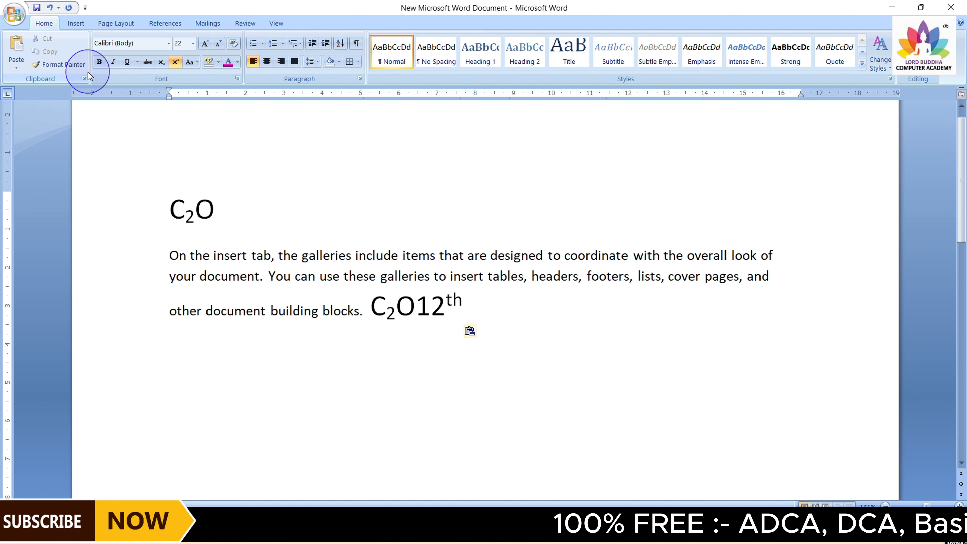
Enlarge "On the insert tab" to 20 pt and make it bold, italic and underlined
{"action": "left_click_drag", "start_coordinate": [169, 256], "coordinate": [271, 263]}
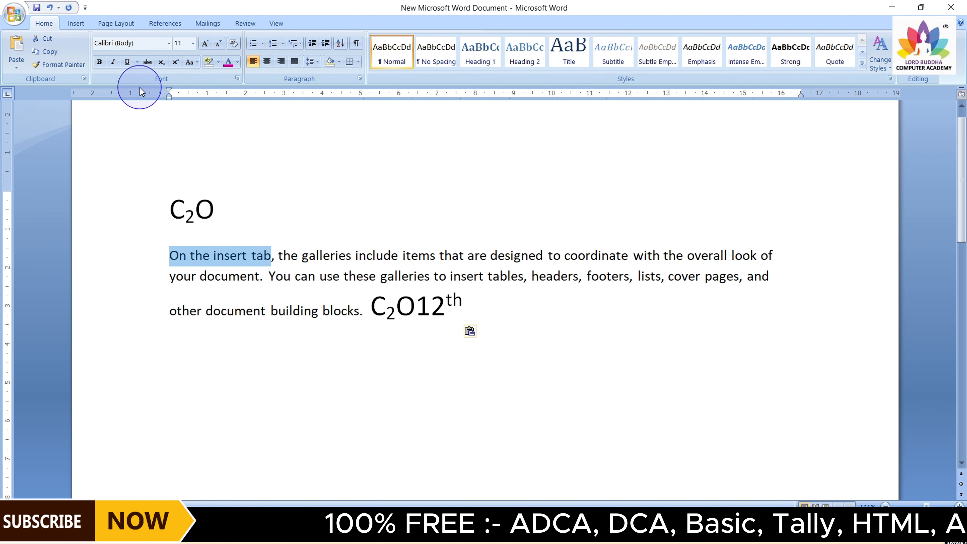
{"action": "left_click", "coordinate": [206, 44]}
{"action": "left_click", "coordinate": [205, 43]}
{"action": "left_click", "coordinate": [205, 44]}
{"action": "left_click", "coordinate": [205, 43]}
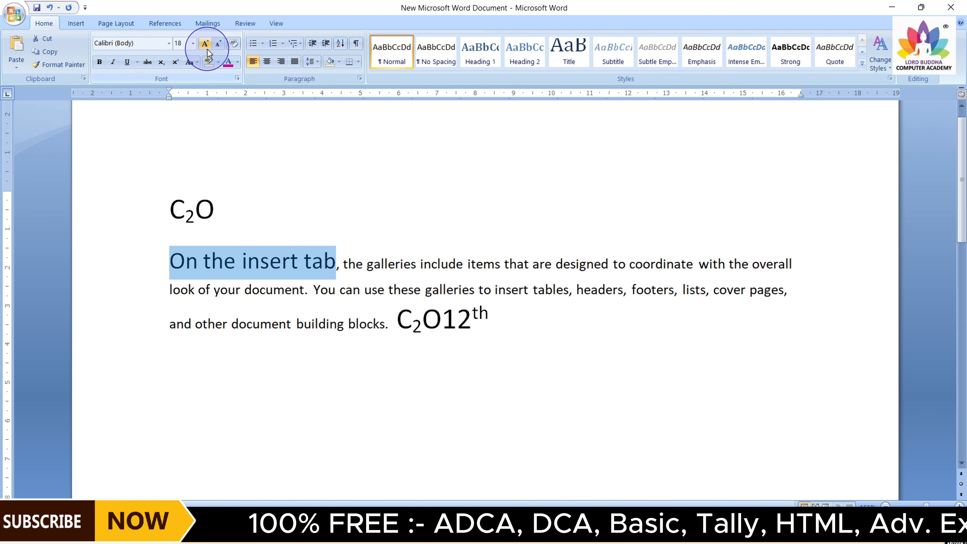
{"action": "left_click", "coordinate": [206, 44]}
{"action": "left_click", "coordinate": [99, 62]}
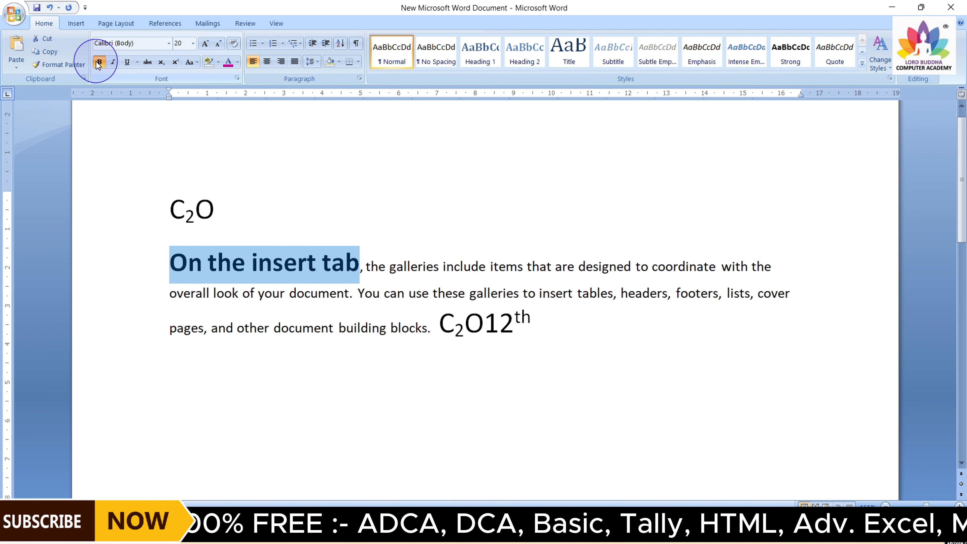
{"action": "left_click", "coordinate": [112, 62]}
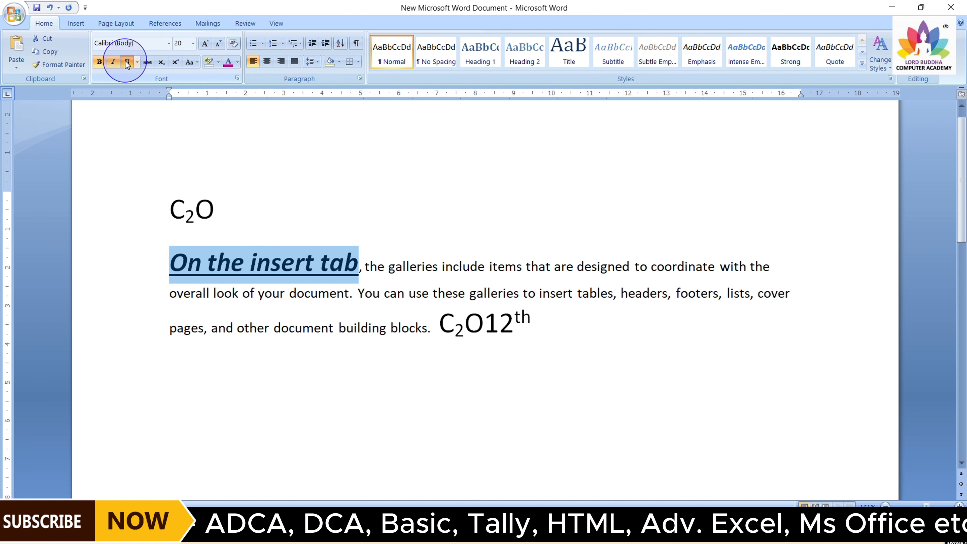
Colour "On the insert tab" yellow and type a comma right after the phrase
{"action": "left_click", "coordinate": [237, 62]}
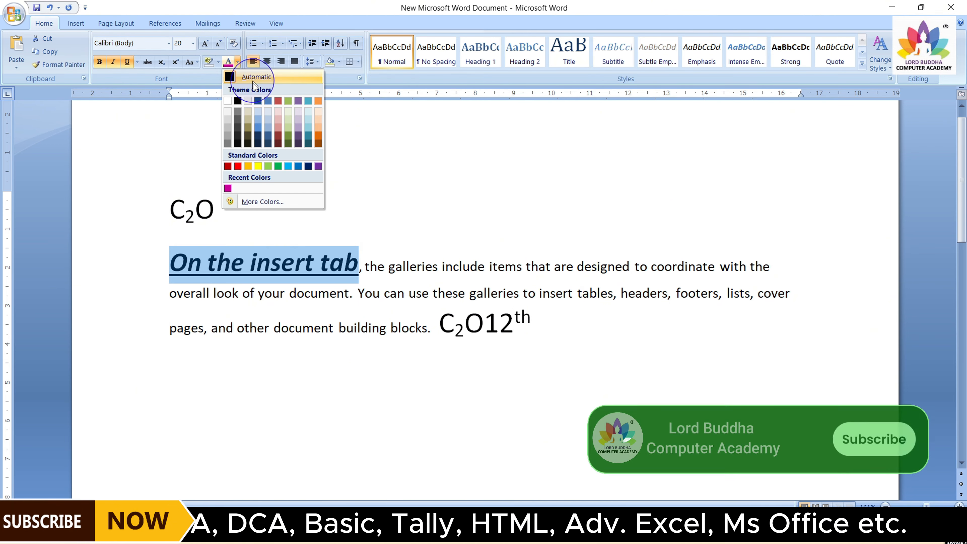
{"action": "left_click", "coordinate": [257, 166]}
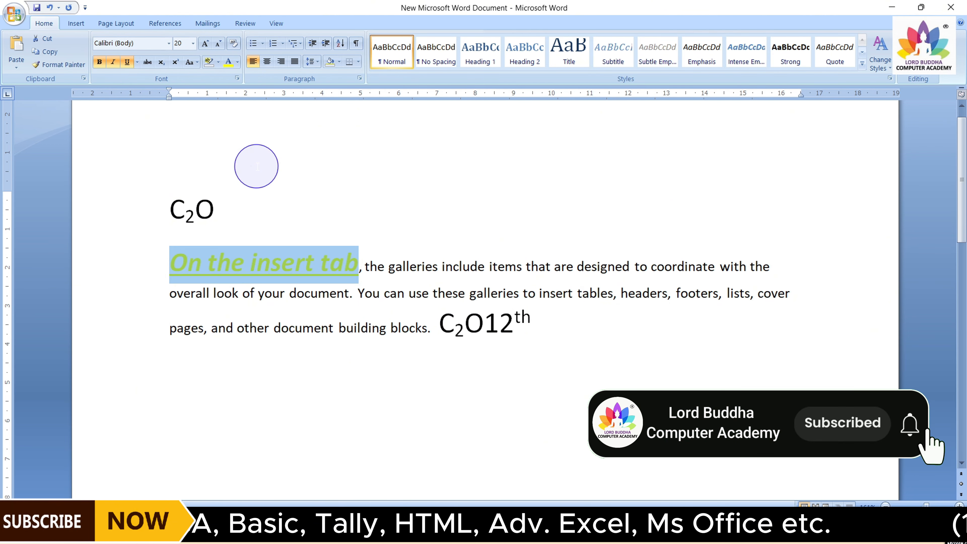
{"action": "left_click", "coordinate": [310, 228]}
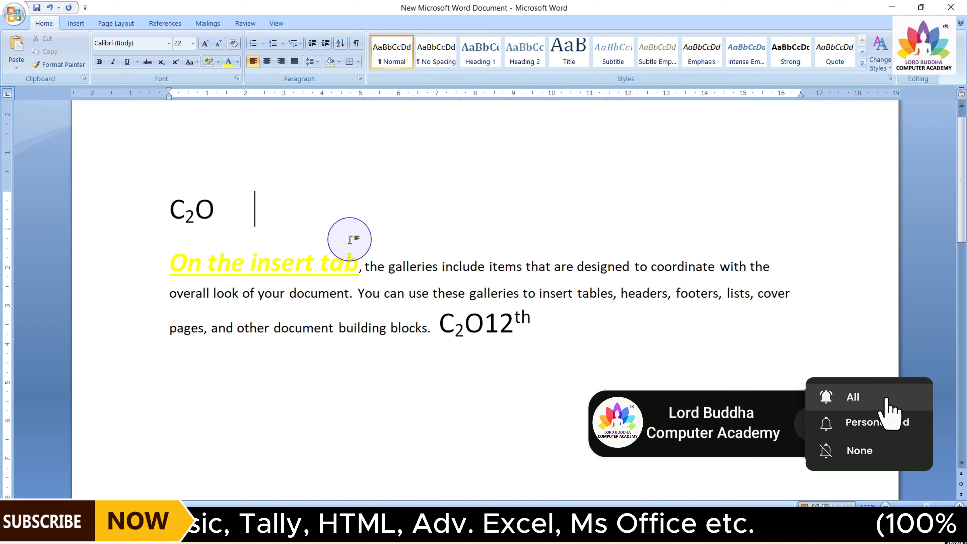
{"action": "left_click", "coordinate": [359, 266]}
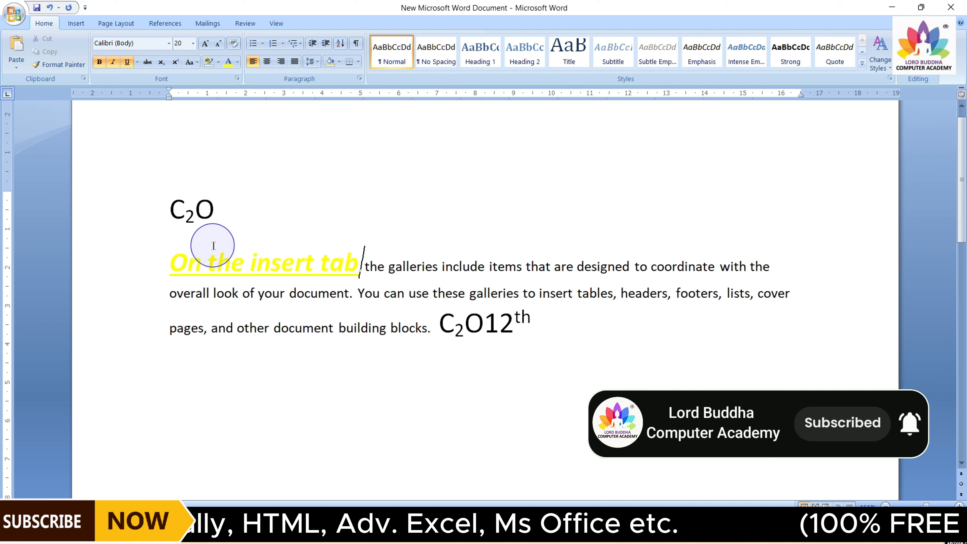
{"action": "type", "text": ","}
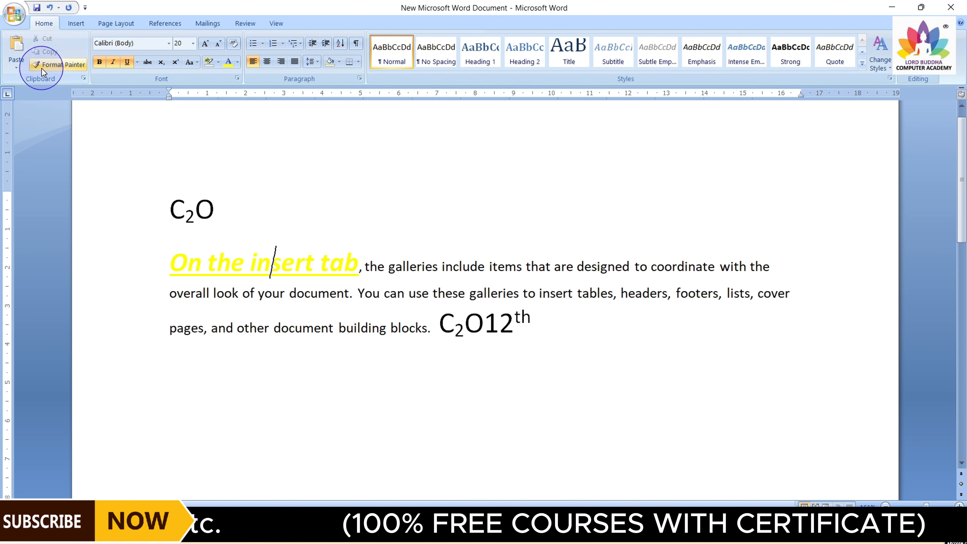
Copy the phrase's formatting onto "lists, cover" with the Format Painter
{"action": "left_click", "coordinate": [55, 62]}
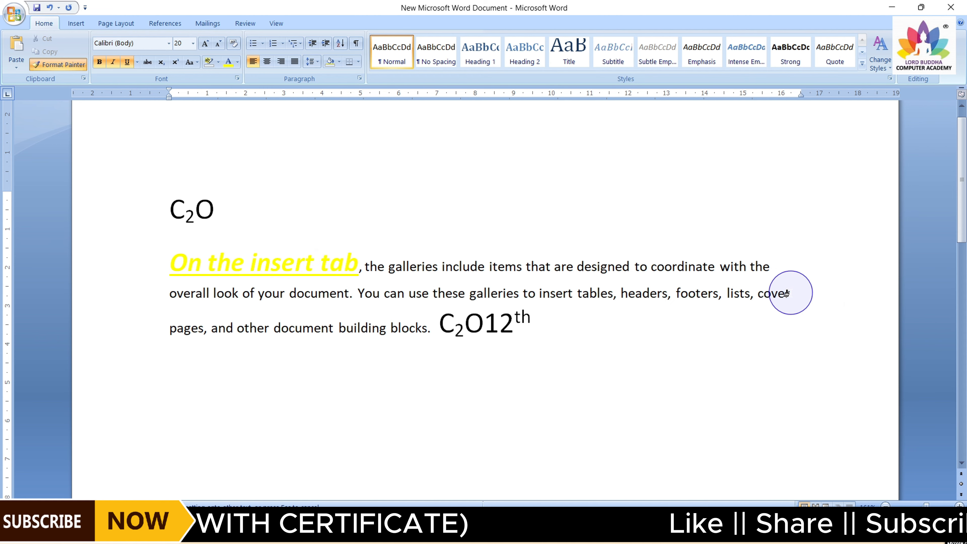
{"action": "left_click_drag", "start_coordinate": [779, 293], "coordinate": [720, 299]}
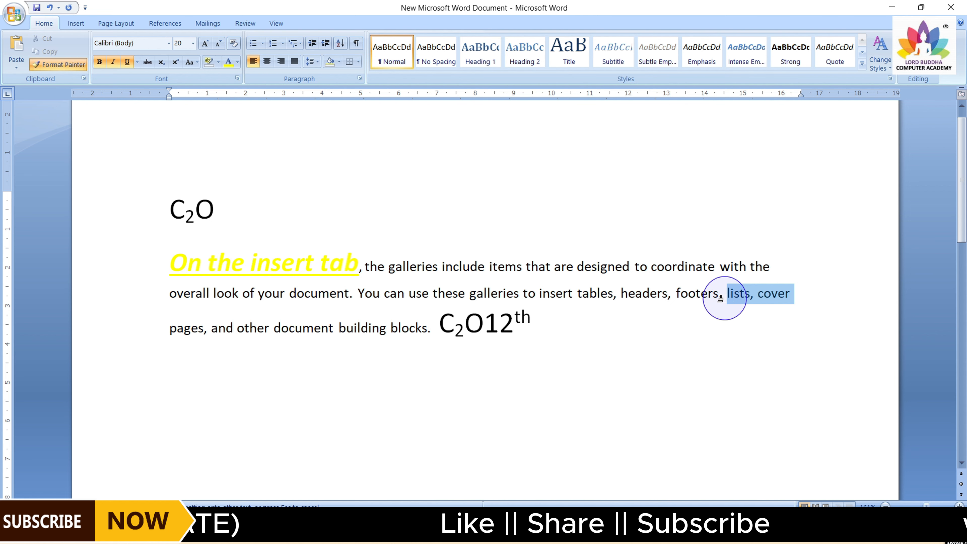
{"action": "left_click_drag", "start_coordinate": [720, 299], "coordinate": [721, 299]}
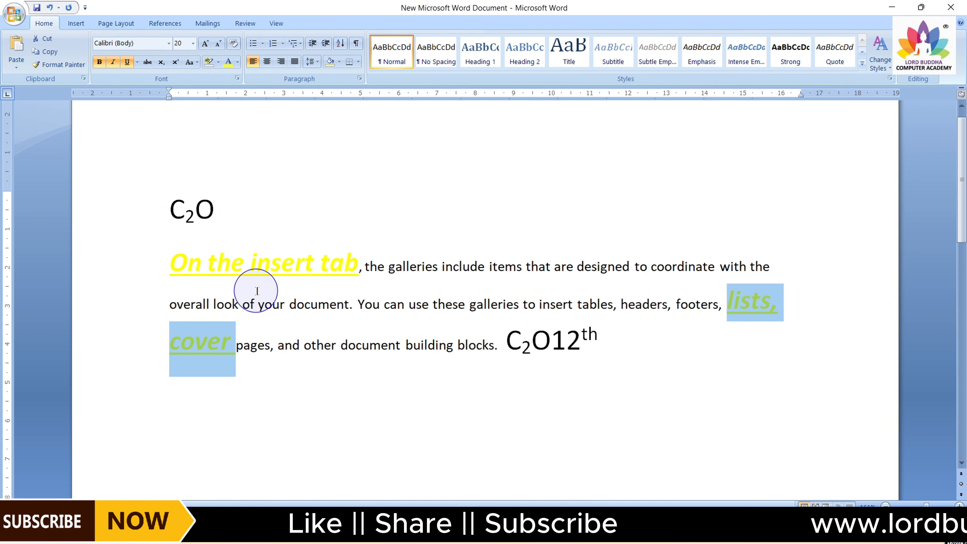
{"action": "left_click", "coordinate": [735, 303]}
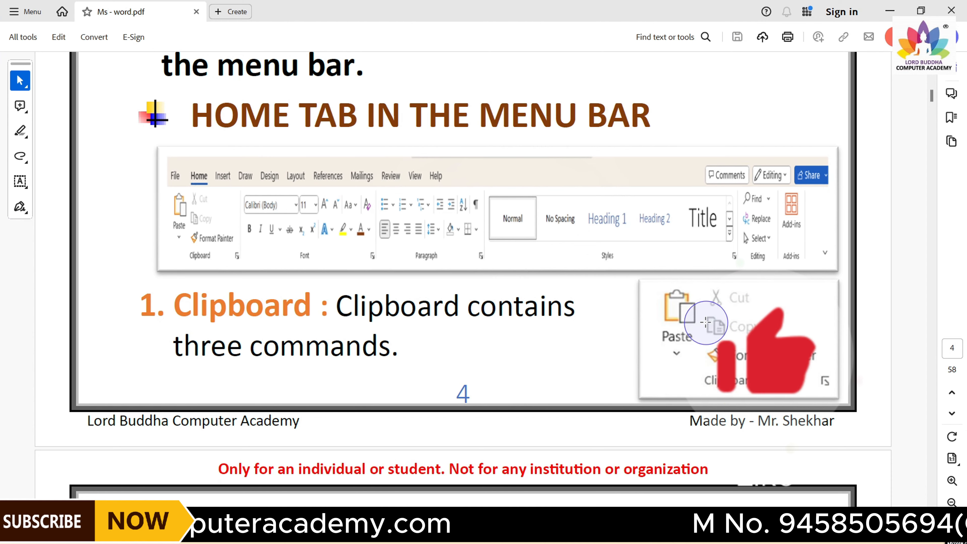
Switch to the Ms - word.pdf notes and scroll through the Home tab command descriptions
{"action": "scroll", "coordinate": [705, 321], "scroll_direction": "up", "scroll_amount": 1}
{"action": "scroll", "coordinate": [706, 322], "scroll_direction": "down", "scroll_amount": 3}
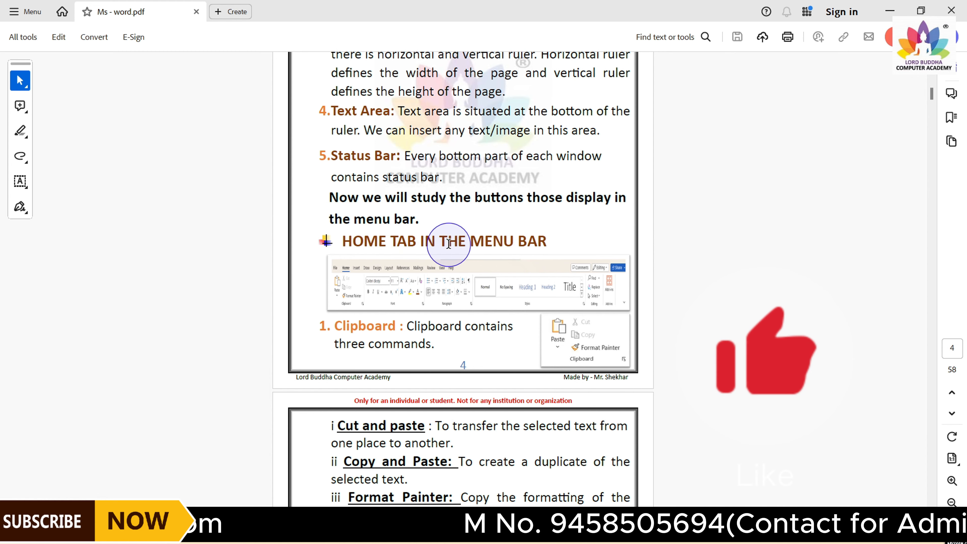
{"action": "scroll", "coordinate": [462, 285], "scroll_direction": "down", "scroll_amount": 1}
{"action": "scroll", "coordinate": [461, 298], "scroll_direction": "down", "scroll_amount": 2}
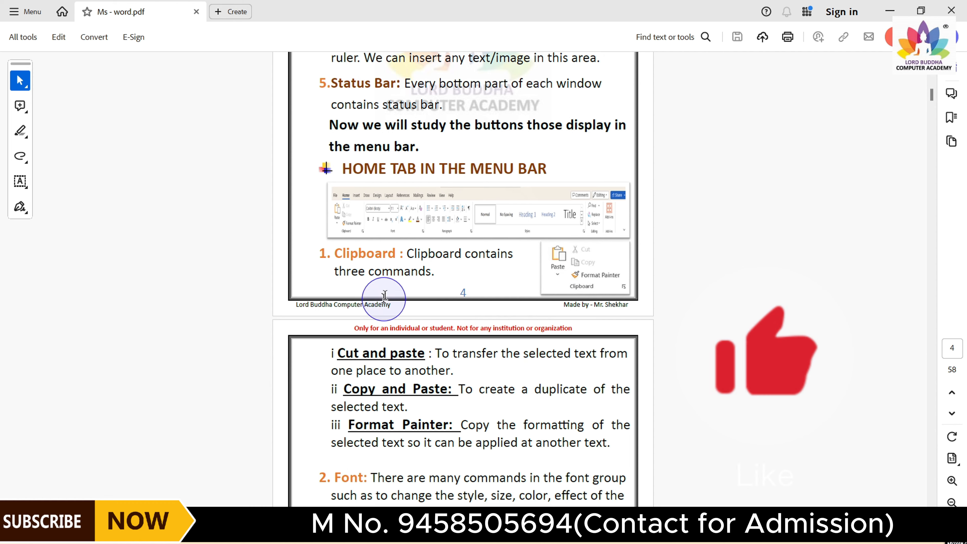
{"action": "scroll", "coordinate": [377, 303], "scroll_direction": "down", "scroll_amount": 5}
{"action": "scroll", "coordinate": [386, 274], "scroll_direction": "down", "scroll_amount": 20}
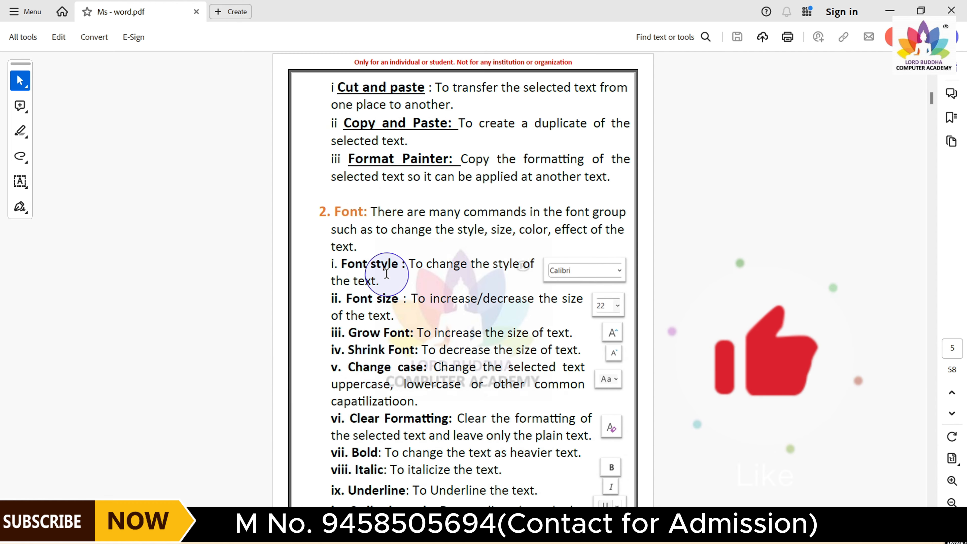
{"action": "scroll", "coordinate": [386, 273], "scroll_direction": "down", "scroll_amount": 20}
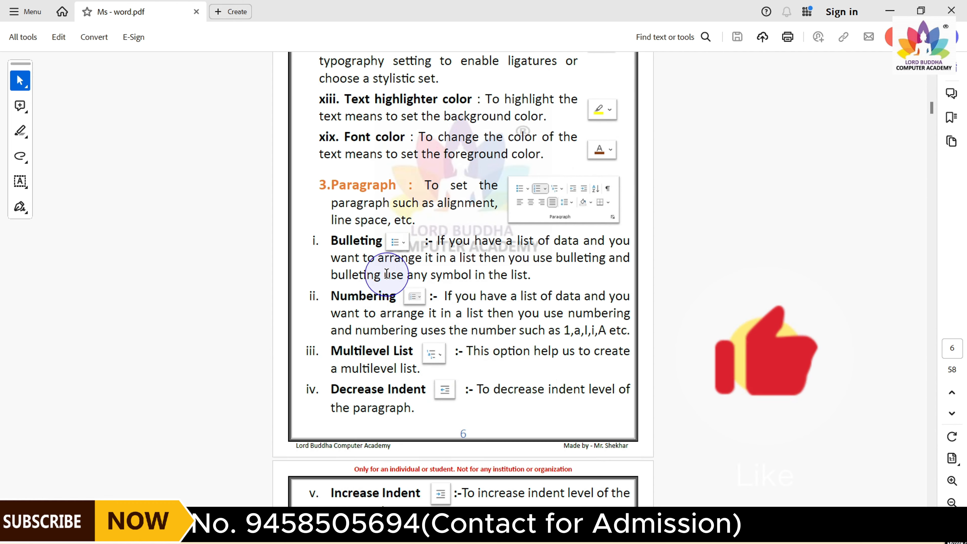
{"action": "scroll", "coordinate": [386, 273], "scroll_direction": "down", "scroll_amount": 20}
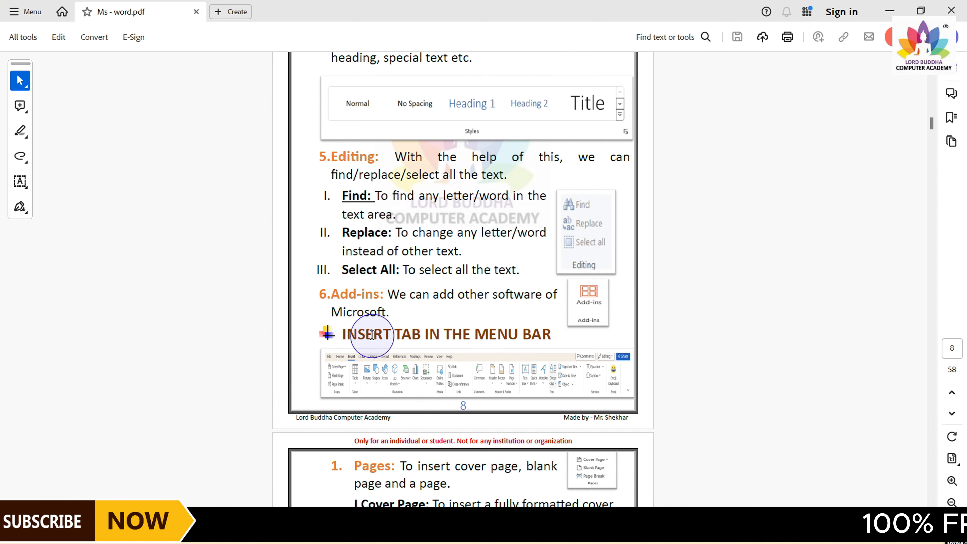
{"action": "scroll", "coordinate": [373, 332], "scroll_direction": "up", "scroll_amount": 15}
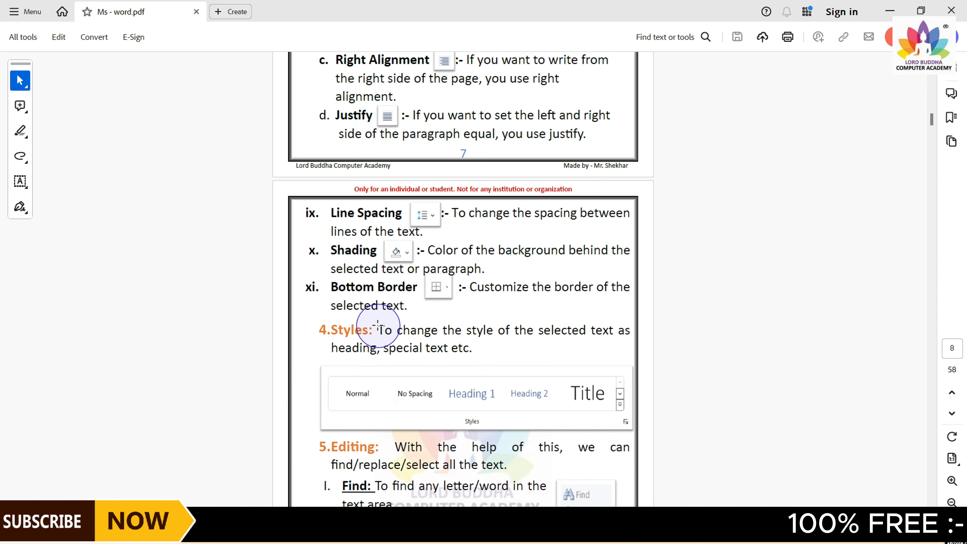
{"action": "scroll", "coordinate": [377, 325], "scroll_direction": "up", "scroll_amount": 20}
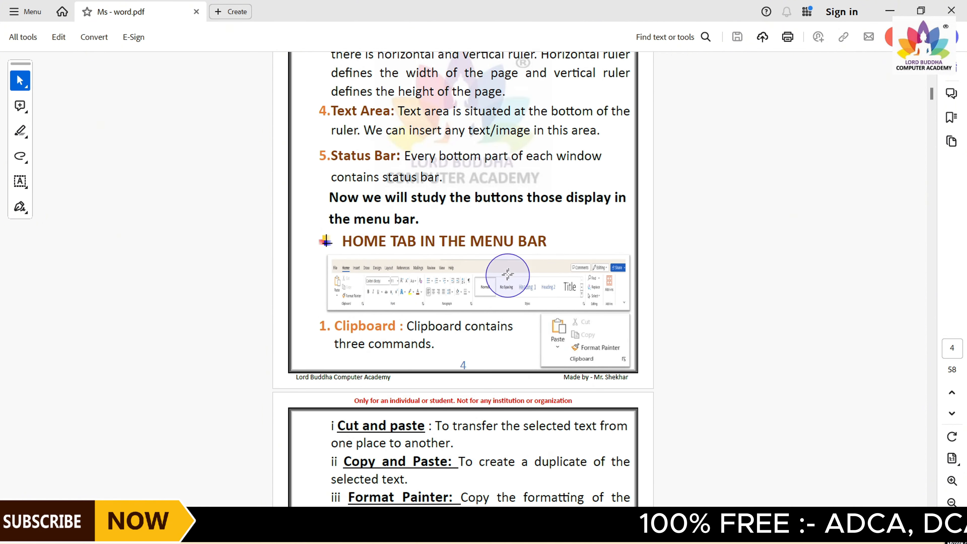
{"action": "left_click_drag", "start_coordinate": [936, 99], "coordinate": [934, 129]}
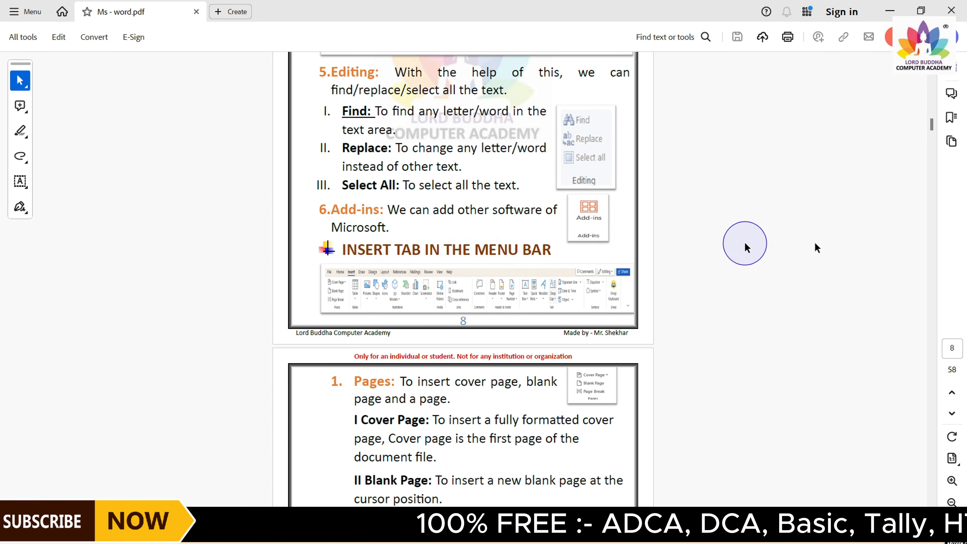
{"action": "left_click_drag", "start_coordinate": [933, 133], "coordinate": [934, 145]}
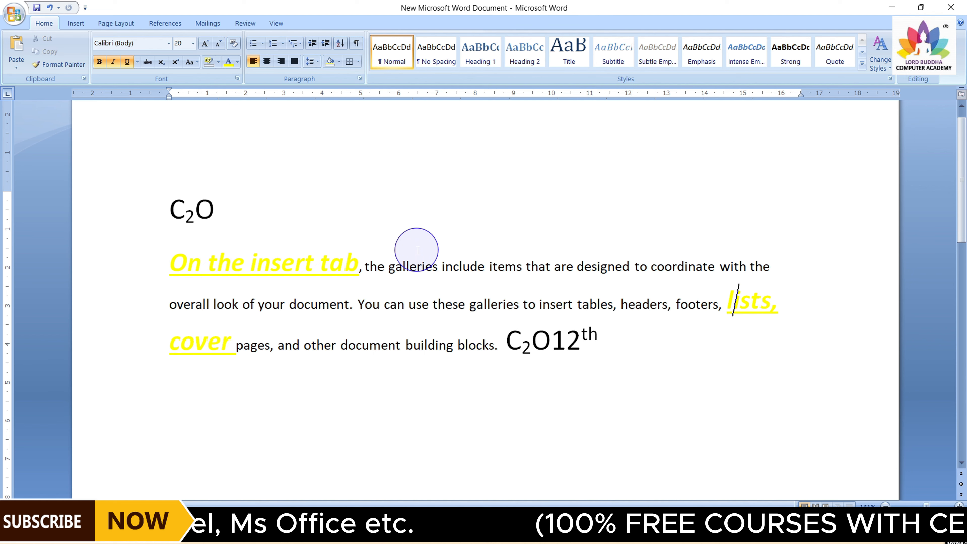
Switch back to Word and delete all of the document's content
{"action": "key", "text": "ctrl+a"}
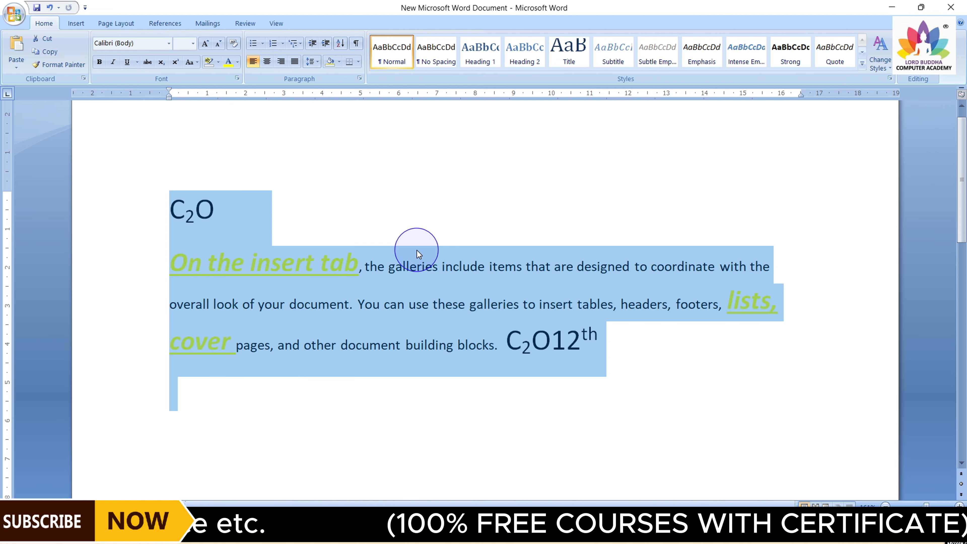
{"action": "key", "text": "Delete"}
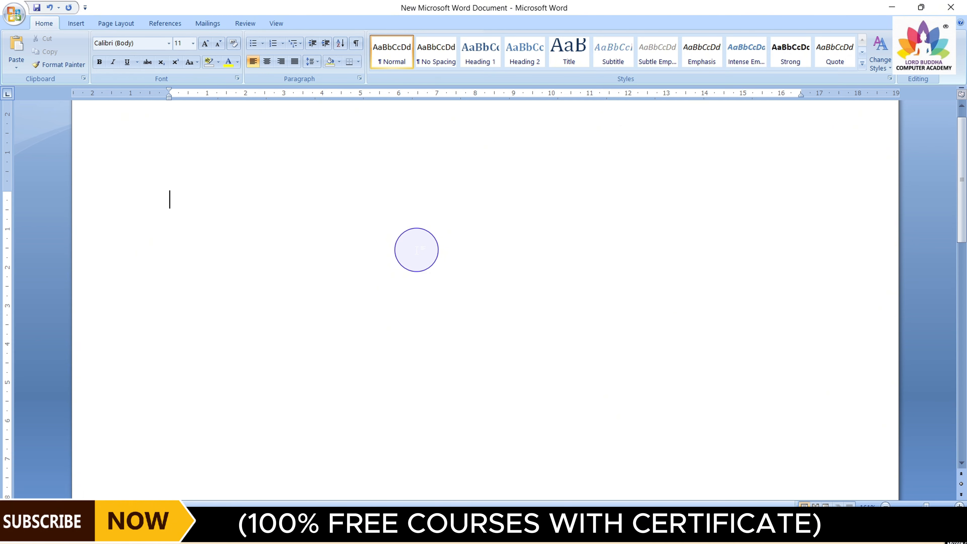
Generate sample paragraphs in the empty document with =rand(7,3)
{"action": "scroll", "coordinate": [417, 250], "scroll_direction": "up", "scroll_amount": 2}
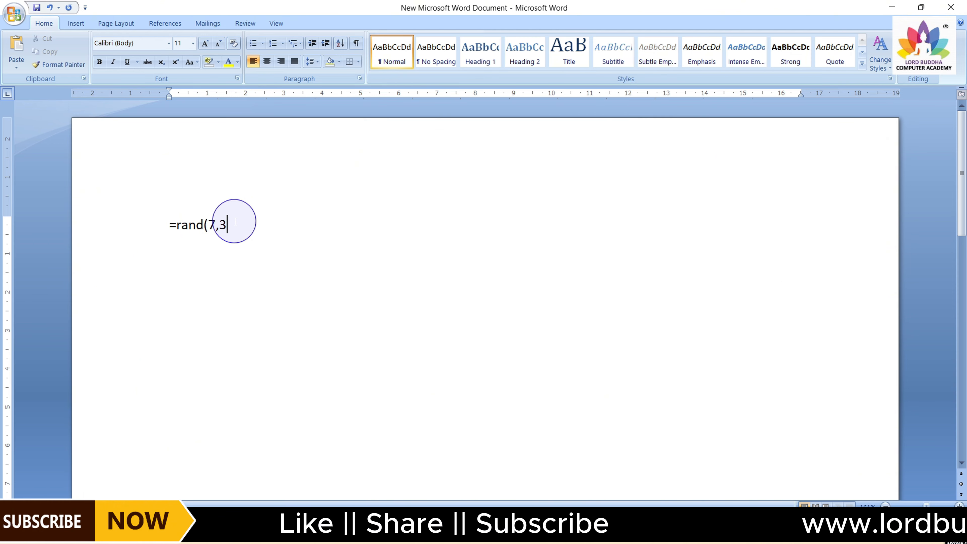
{"action": "key", "text": "Return"}
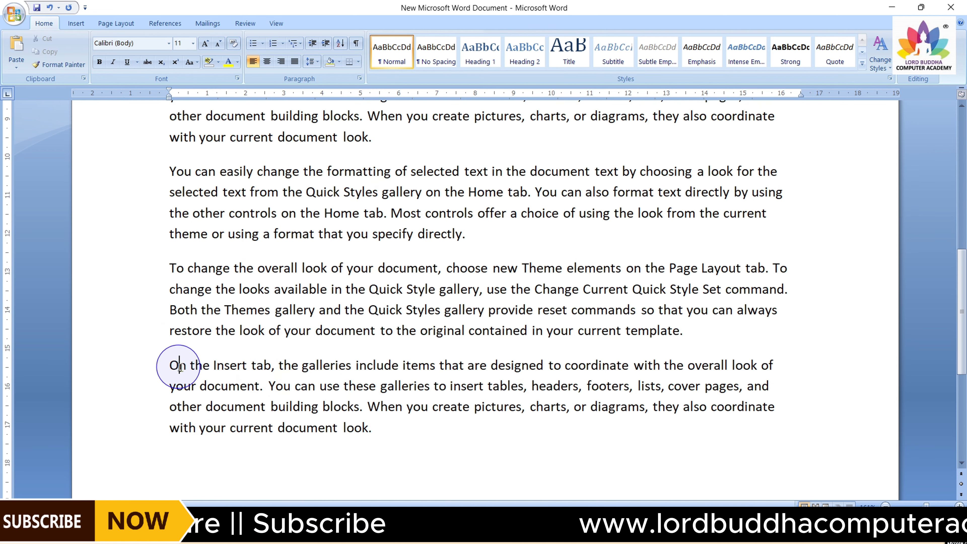
Select all of the document's text and right-align it
{"action": "left_click_drag", "start_coordinate": [179, 367], "coordinate": [369, 431]}
{"action": "scroll", "coordinate": [373, 431], "scroll_direction": "up", "scroll_amount": 7}
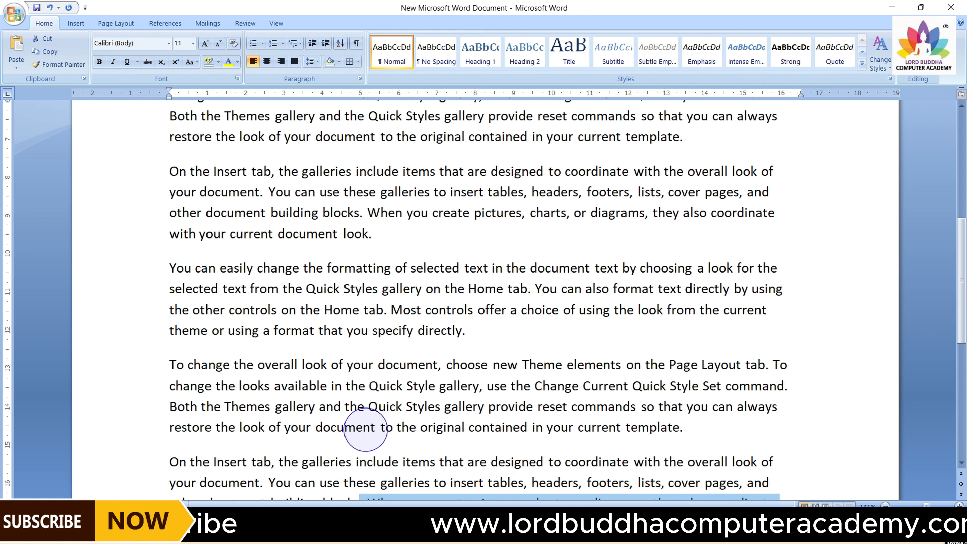
{"action": "scroll", "coordinate": [355, 289], "scroll_direction": "down", "scroll_amount": 5}
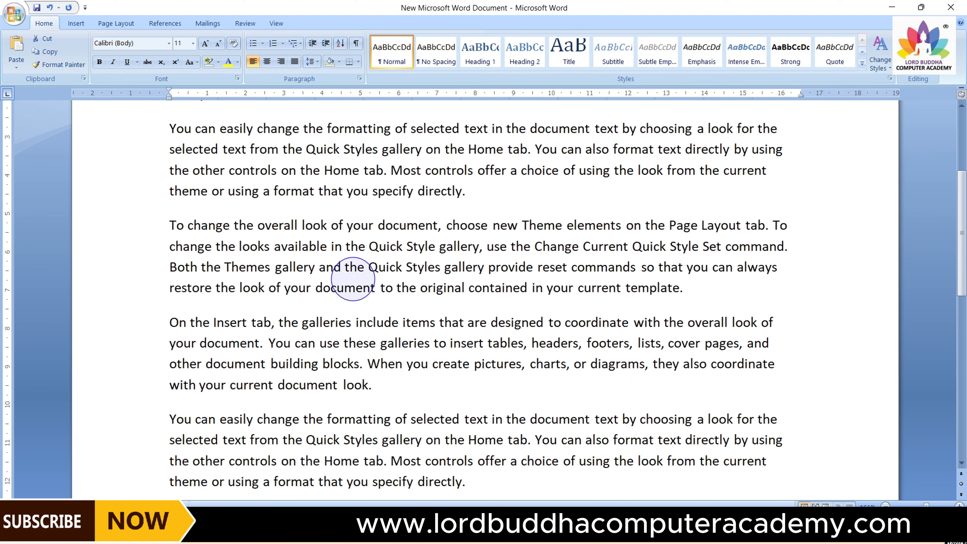
{"action": "scroll", "coordinate": [353, 279], "scroll_direction": "up", "scroll_amount": 2}
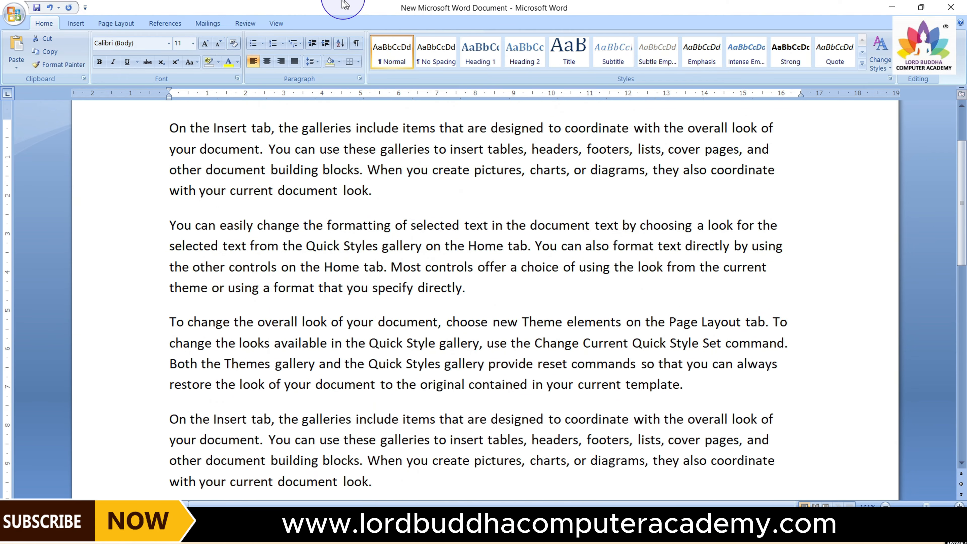
{"action": "scroll", "coordinate": [286, 184], "scroll_direction": "up", "scroll_amount": 3}
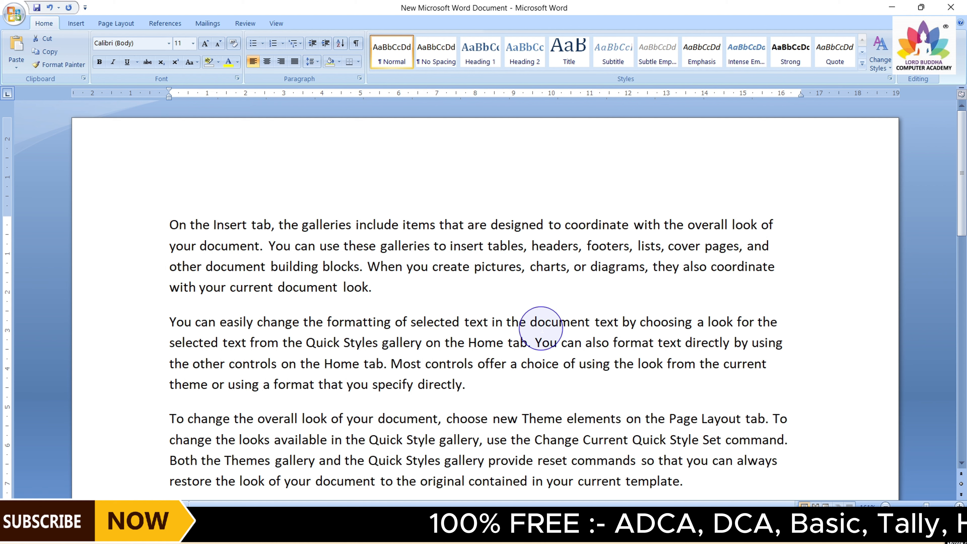
{"action": "key", "text": "ctrl+a"}
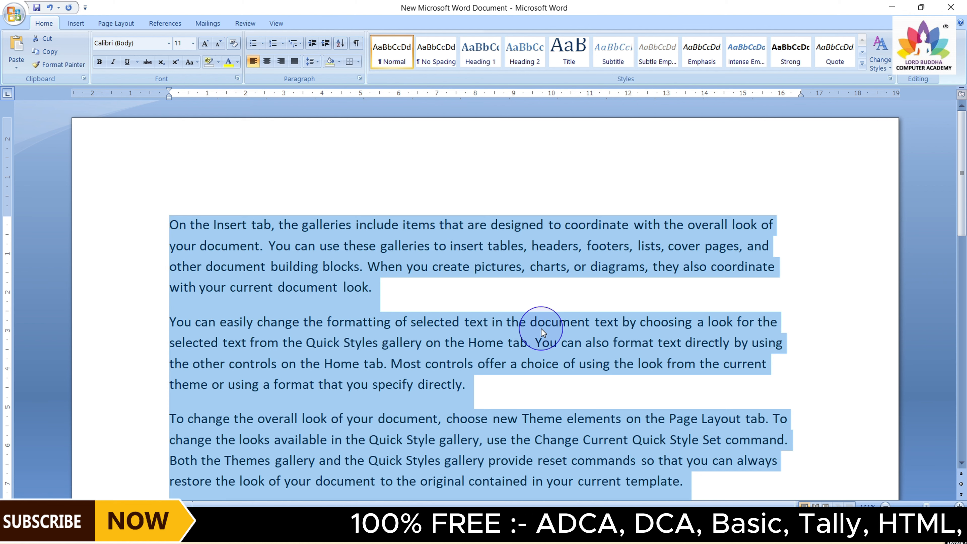
{"action": "left_click", "coordinate": [282, 69]}
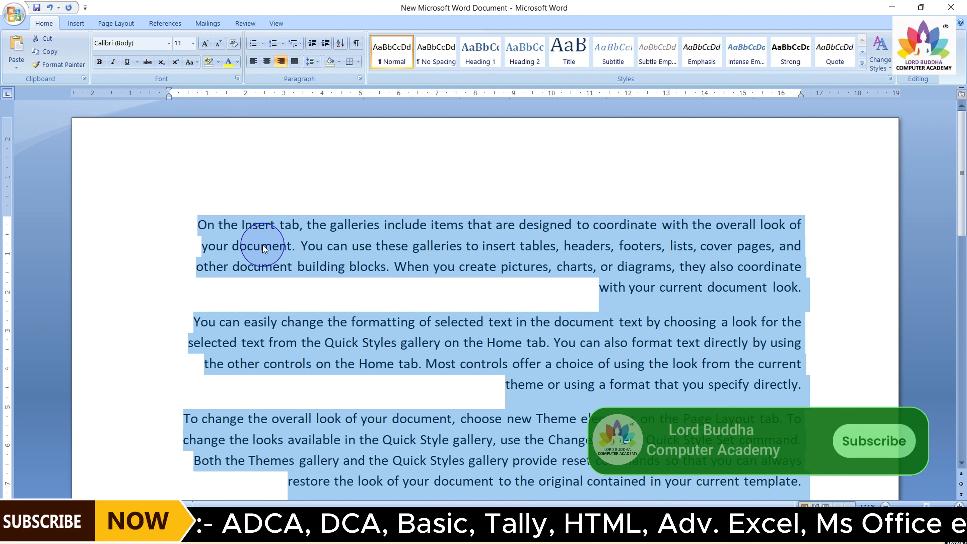
{"action": "left_click", "coordinate": [791, 226]}
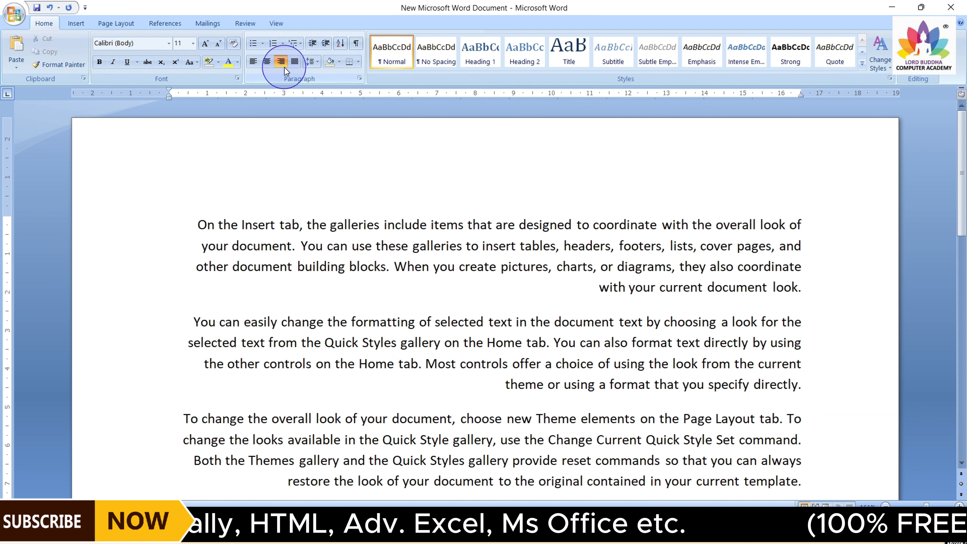
Select all of the text and centre it
{"action": "left_click", "coordinate": [254, 61]}
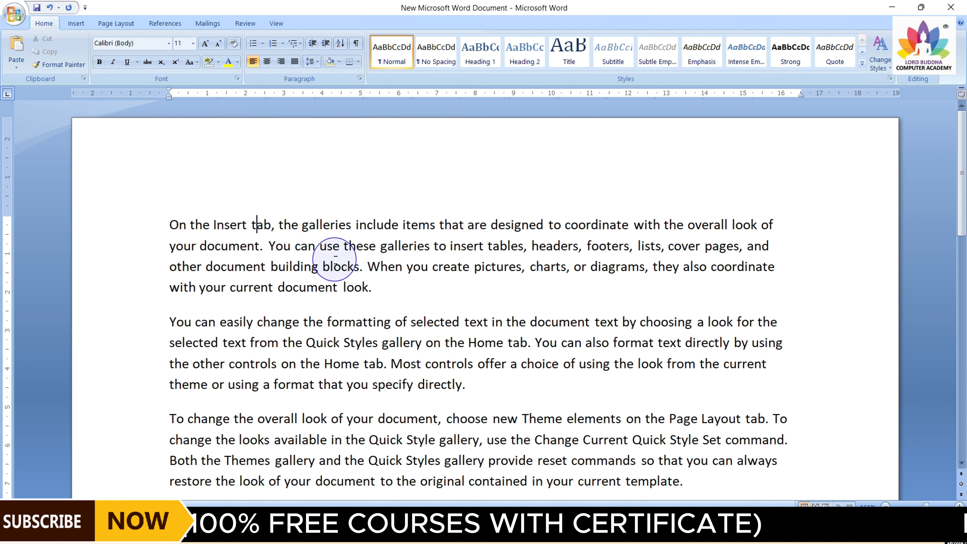
{"action": "key", "text": "ctrl+a"}
{"action": "scroll", "coordinate": [384, 252], "scroll_direction": "down", "scroll_amount": 5}
{"action": "scroll", "coordinate": [383, 252], "scroll_direction": "up", "scroll_amount": 4}
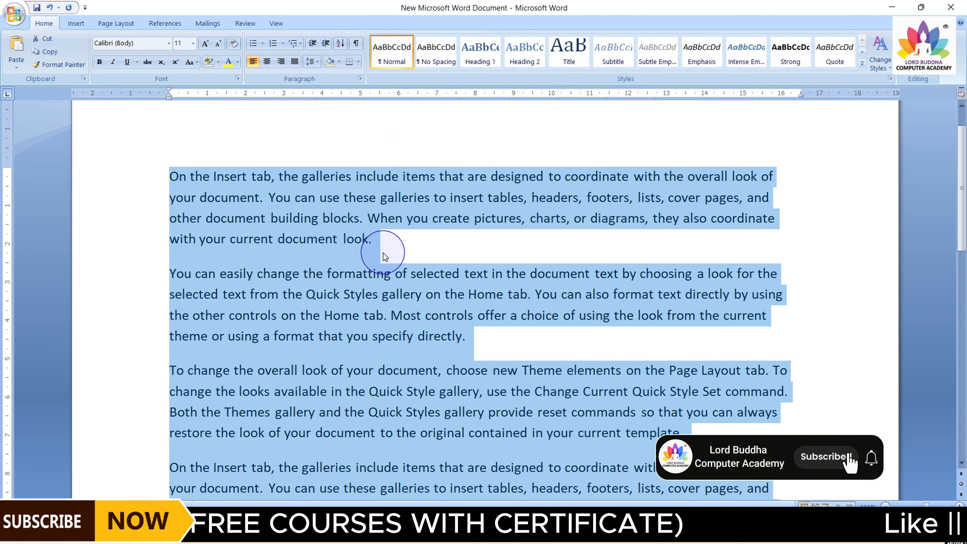
{"action": "scroll", "coordinate": [384, 252], "scroll_direction": "up", "scroll_amount": 2}
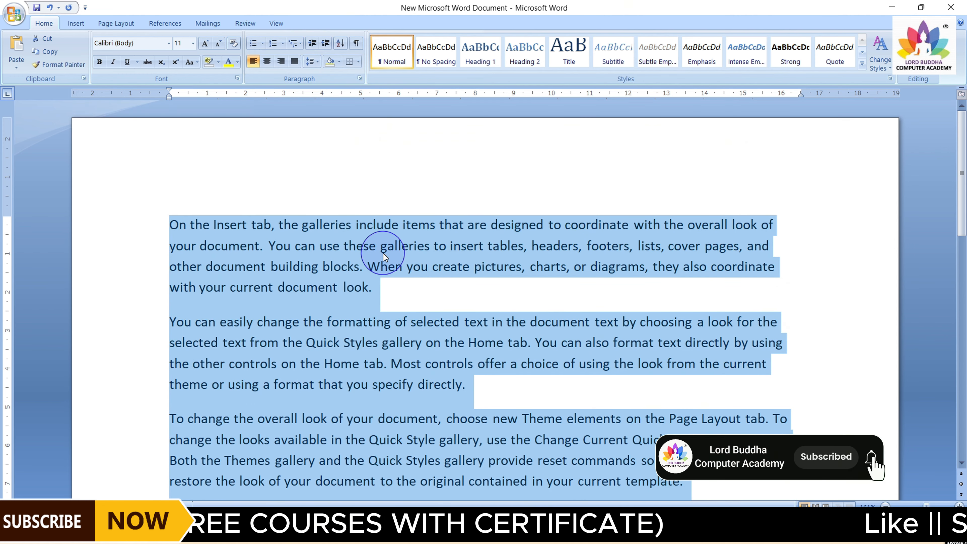
{"action": "left_click", "coordinate": [267, 61]}
{"action": "left_click", "coordinate": [267, 229]}
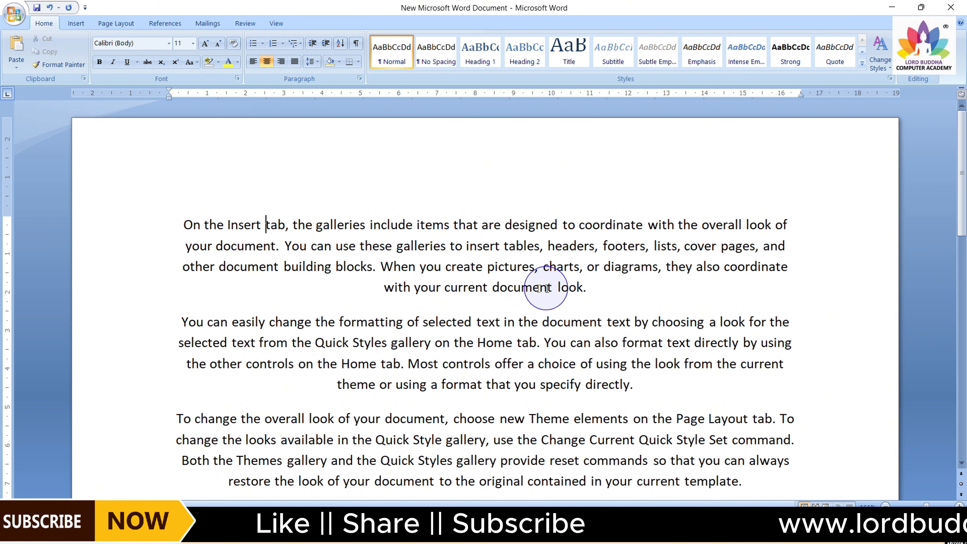
Select all of the text and justify it
{"action": "scroll", "coordinate": [436, 368], "scroll_direction": "down", "scroll_amount": 4}
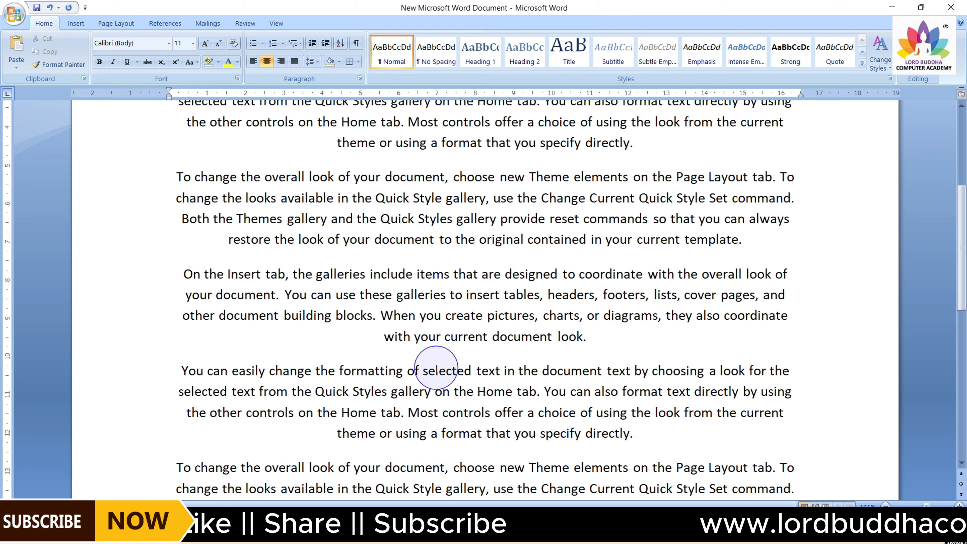
{"action": "scroll", "coordinate": [437, 368], "scroll_direction": "up", "scroll_amount": 6}
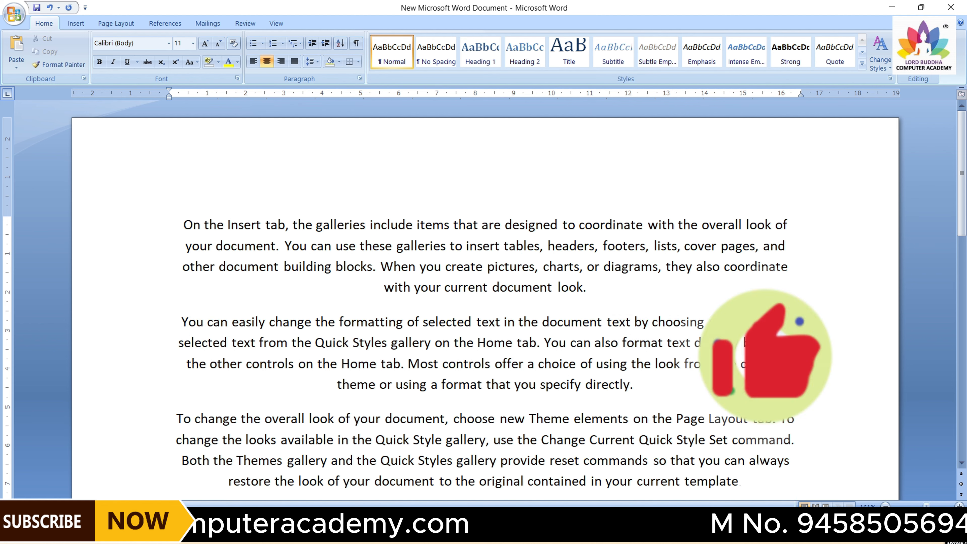
{"action": "key", "text": "ctrl+a"}
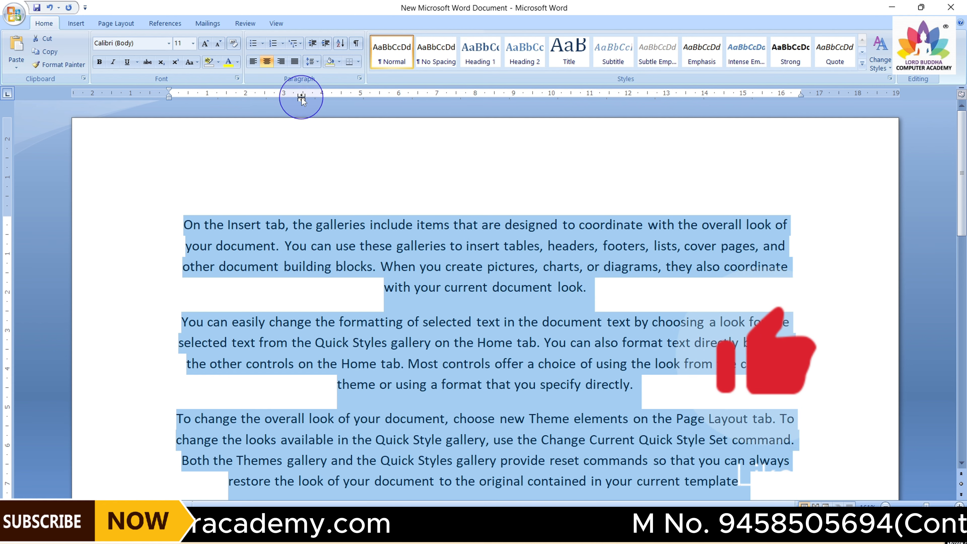
{"action": "left_click", "coordinate": [292, 62]}
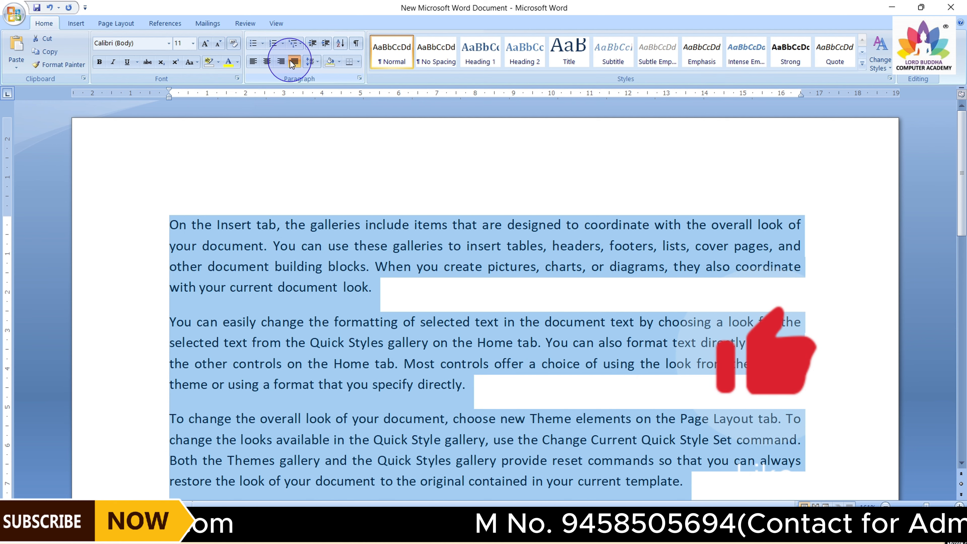
{"action": "left_click", "coordinate": [324, 175]}
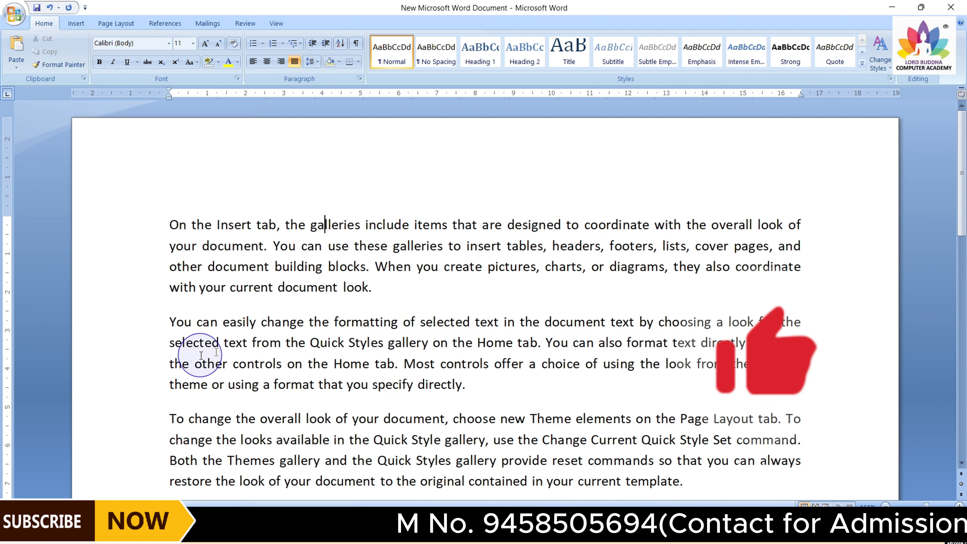
At the end of the document, switch to right alignment and type several lines of random sample letters
{"action": "scroll", "coordinate": [530, 339], "scroll_direction": "down", "scroll_amount": 2}
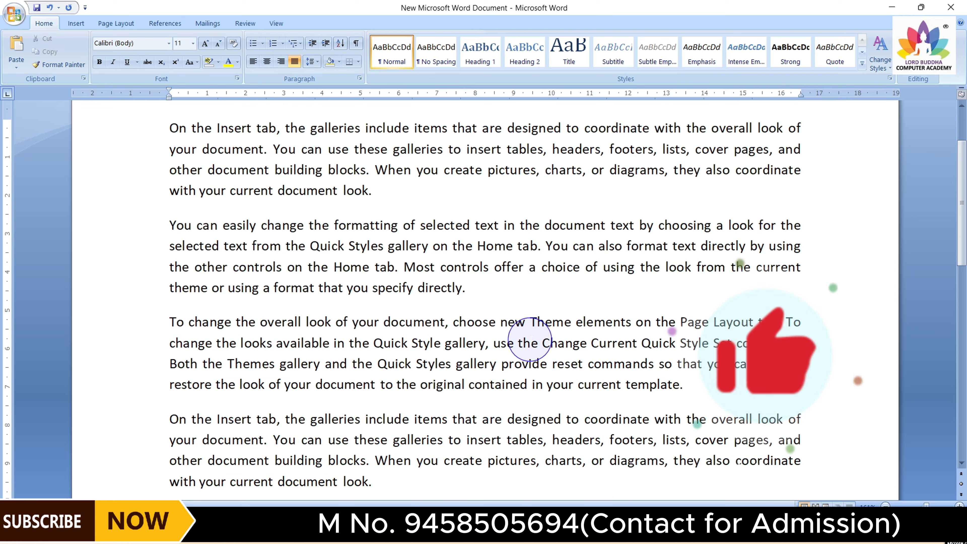
{"action": "scroll", "coordinate": [529, 339], "scroll_direction": "down", "scroll_amount": 8}
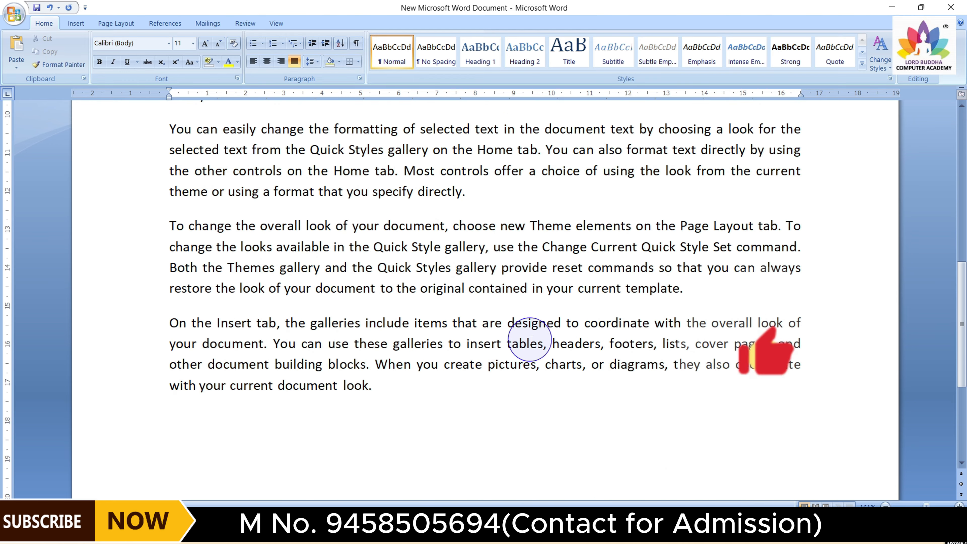
{"action": "scroll", "coordinate": [530, 339], "scroll_direction": "down", "scroll_amount": 12}
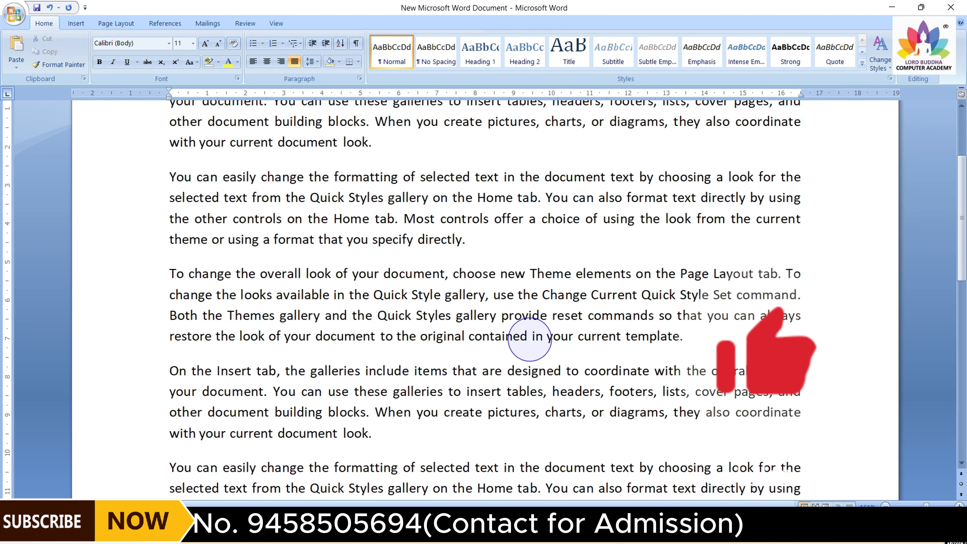
{"action": "scroll", "coordinate": [529, 339], "scroll_direction": "up", "scroll_amount": 20}
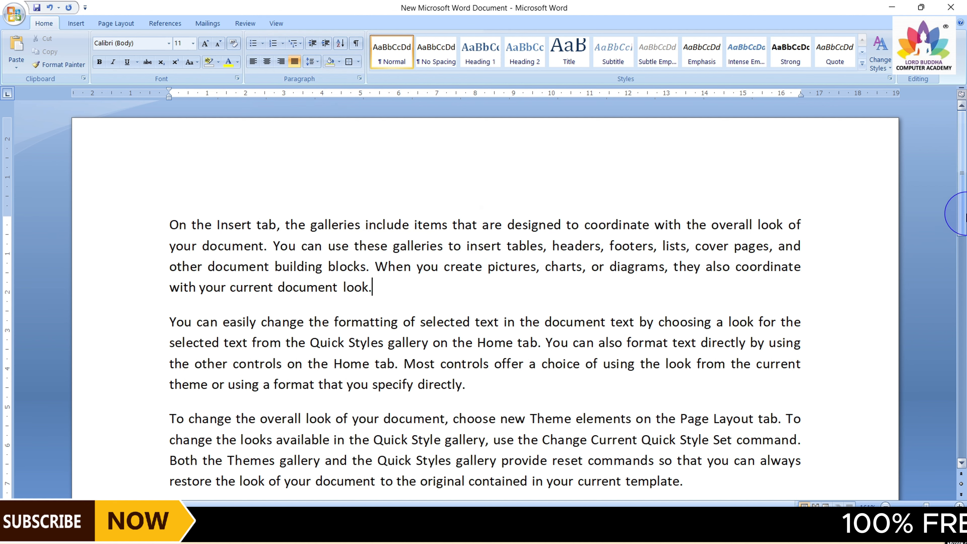
{"action": "left_click_drag", "start_coordinate": [965, 216], "coordinate": [964, 434]}
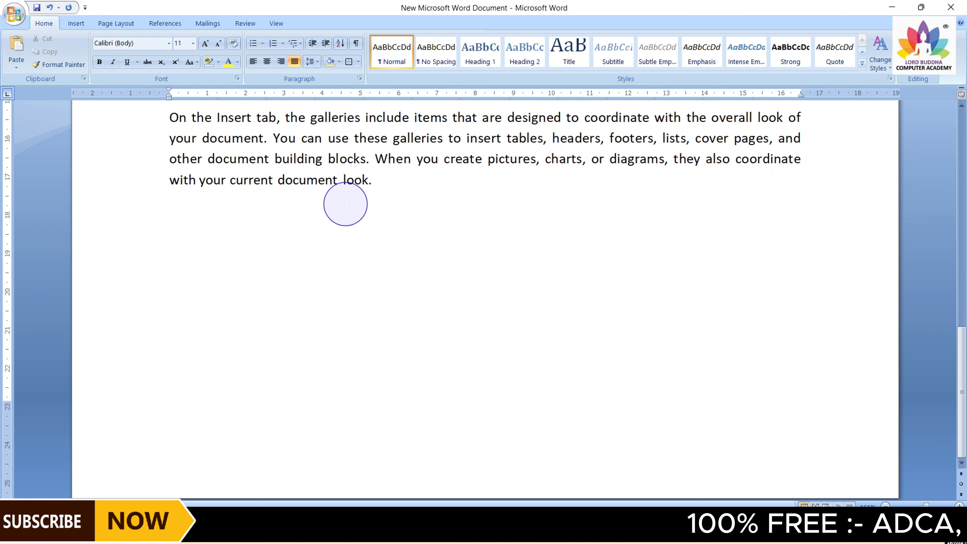
{"action": "left_click", "coordinate": [279, 64]}
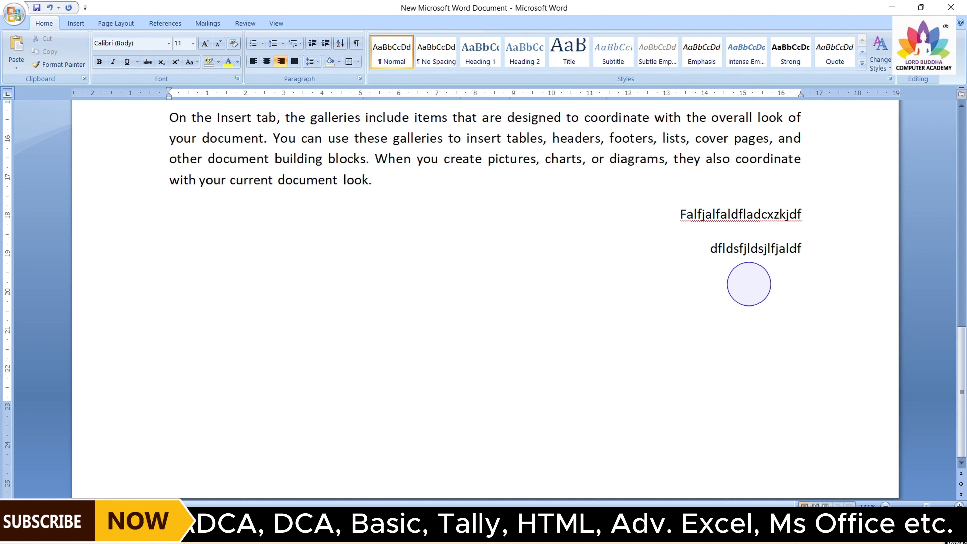
{"action": "type", "text": "dfsgsdfgdsfgs"}
{"action": "key", "text": "Return"}
{"action": "type", "text": "fgsdfgsgsgggsg"}
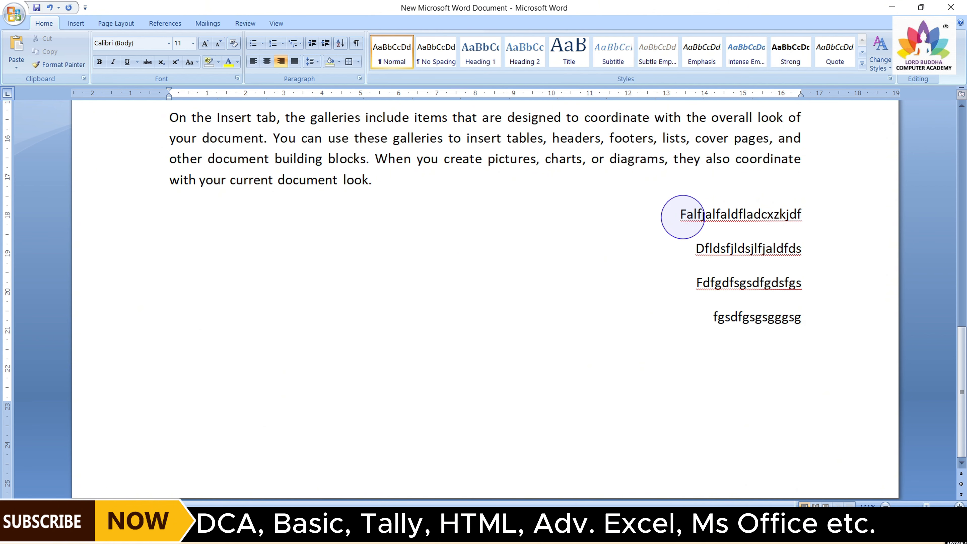
Left-align the typed sample lines
{"action": "left_click_drag", "start_coordinate": [681, 213], "coordinate": [769, 321]}
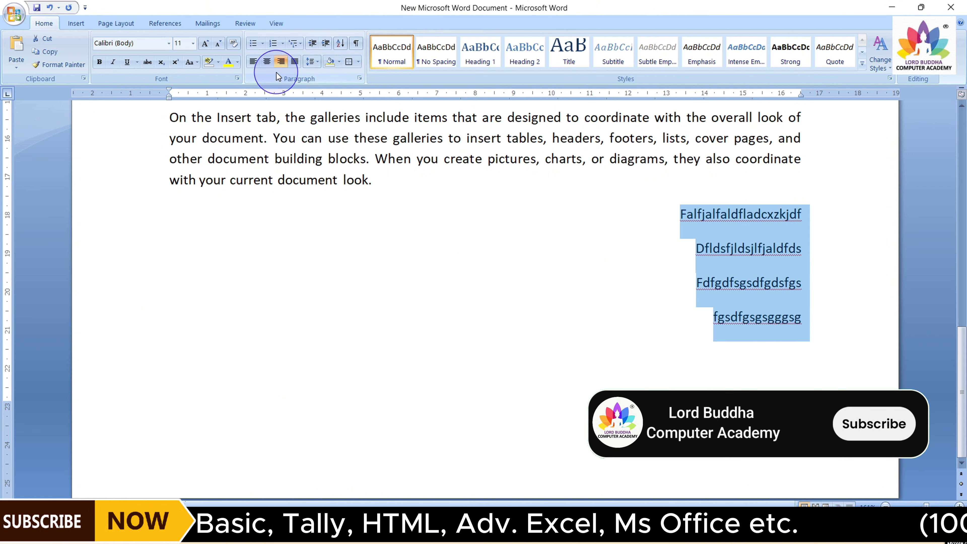
{"action": "left_click", "coordinate": [253, 63]}
{"action": "left_click", "coordinate": [261, 320]}
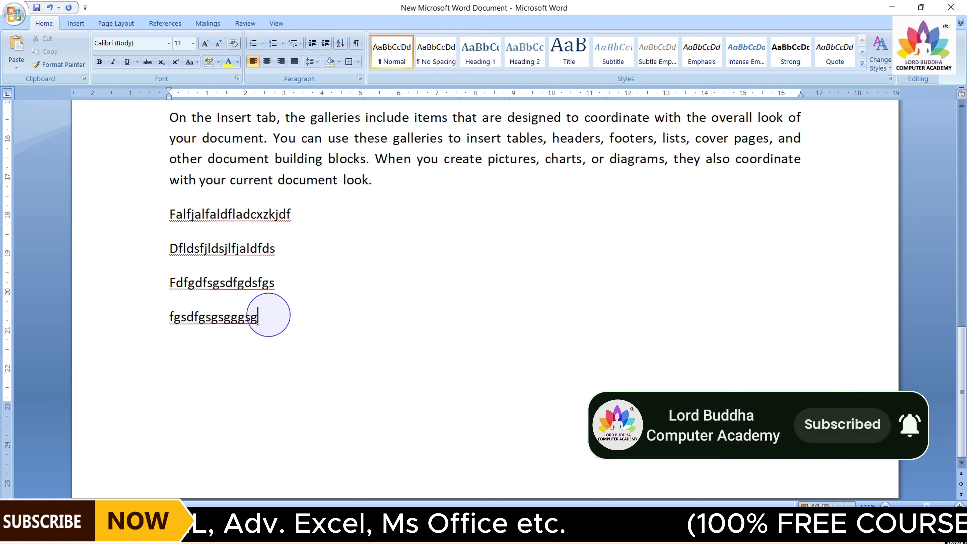
Type further sample lines 'Djgdfkjgkfdgdf' and 'Fgfgdfgdfg' below the existing ones
{"action": "key", "text": "Return"}
{"action": "type", "text": "djgdfkjgkfdgdf"}
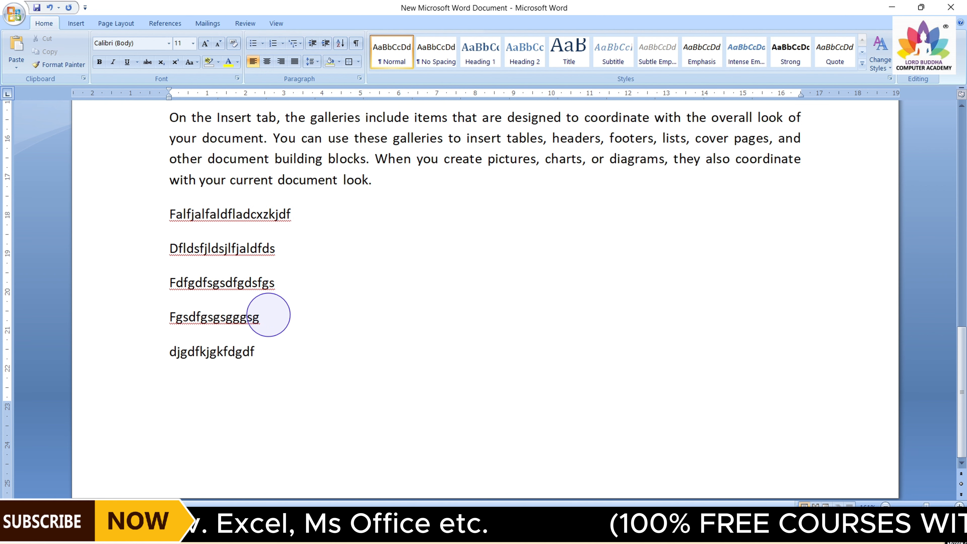
{"action": "key", "text": "Return"}
{"action": "type", "text": "fgfgdfgdfg"}
{"action": "key", "text": "Return"}
{"action": "type", "text": "dfgdfgfdf"}
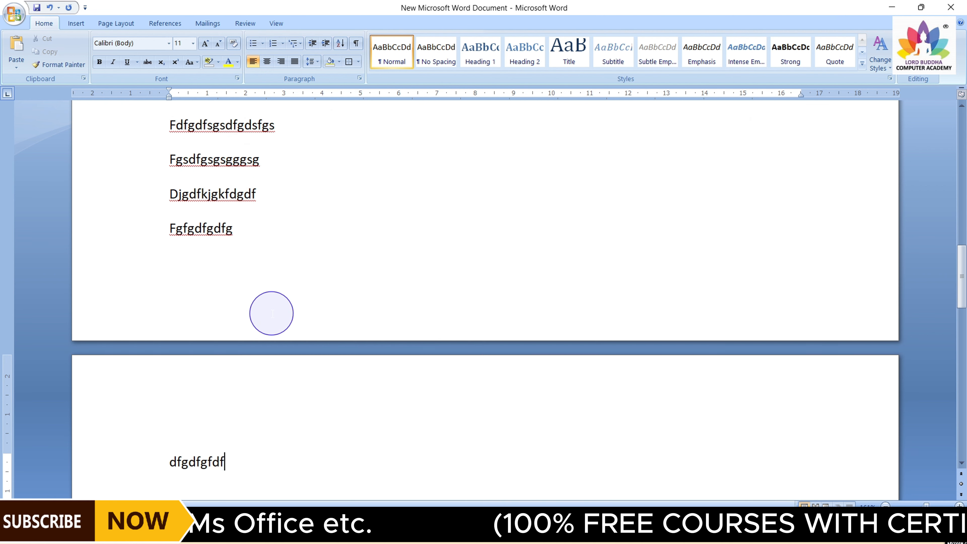
Select the six sample lines below the paragraphs and centre them
{"action": "scroll", "coordinate": [271, 313], "scroll_direction": "up", "scroll_amount": 3}
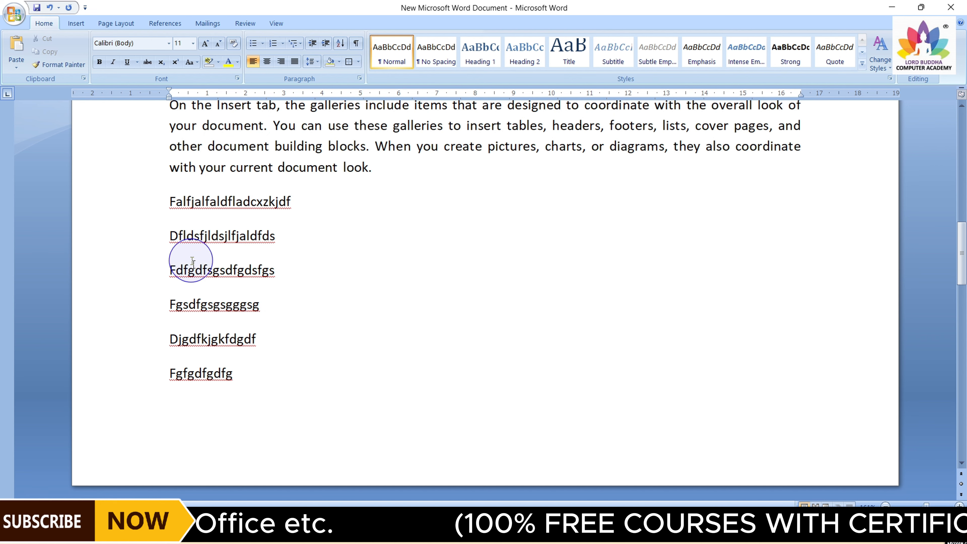
{"action": "left_click_drag", "start_coordinate": [170, 202], "coordinate": [225, 374]}
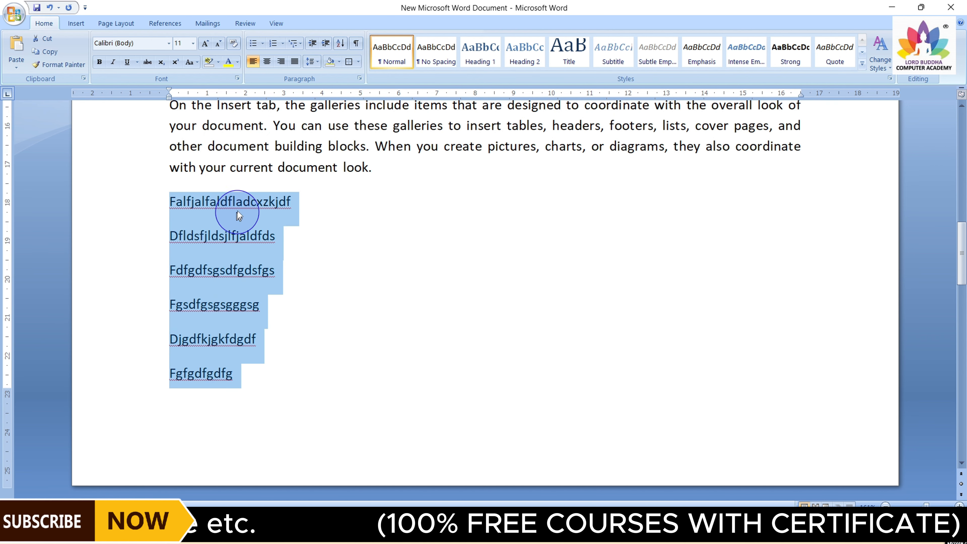
{"action": "left_click", "coordinate": [268, 61]}
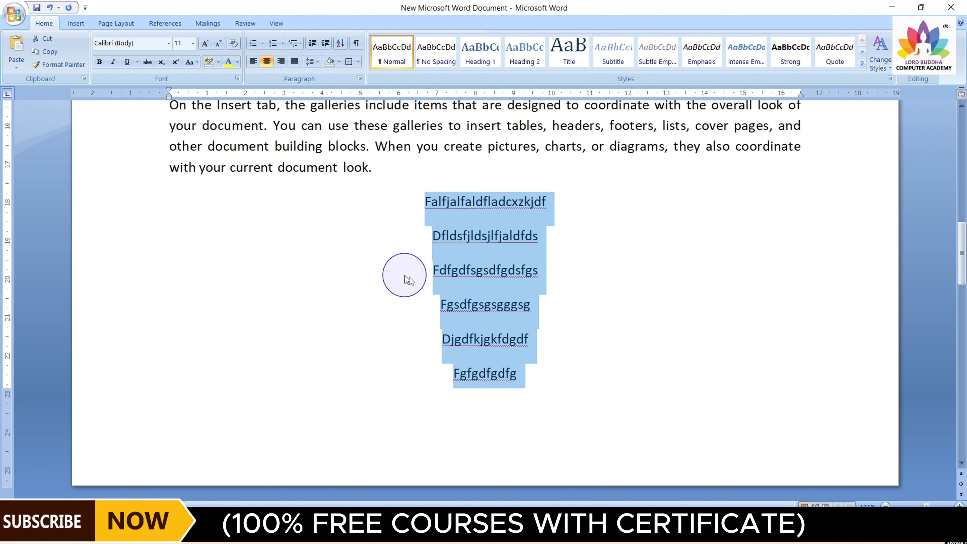
{"action": "left_click", "coordinate": [491, 339]}
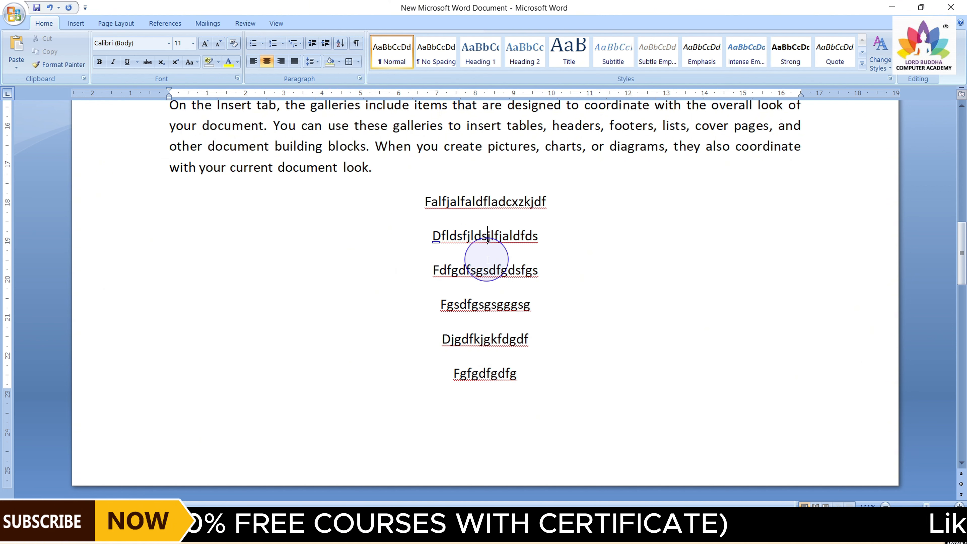
Break the second centred sample line into additional new lines at the cursor
{"action": "key", "text": "Return"}
{"action": "key", "text": "Return"}
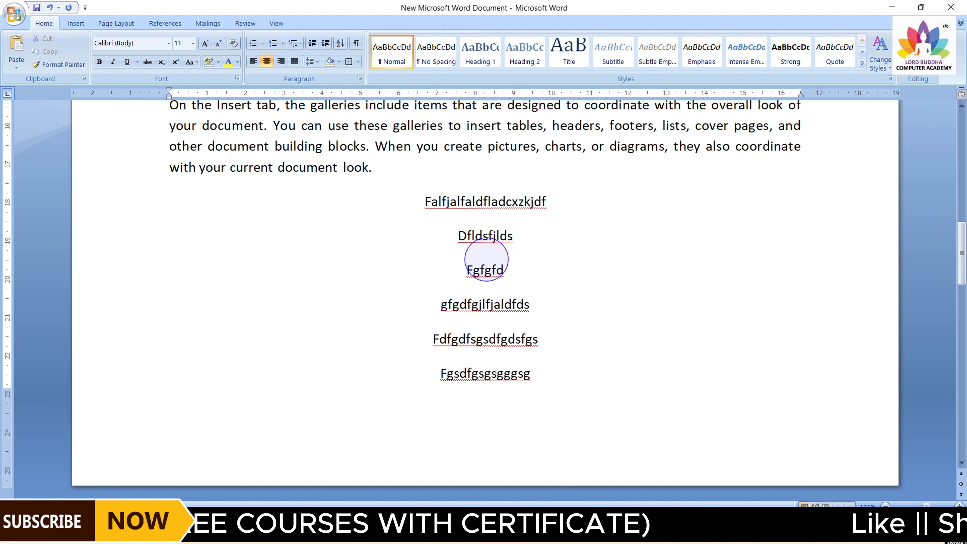
{"action": "key", "text": "Return"}
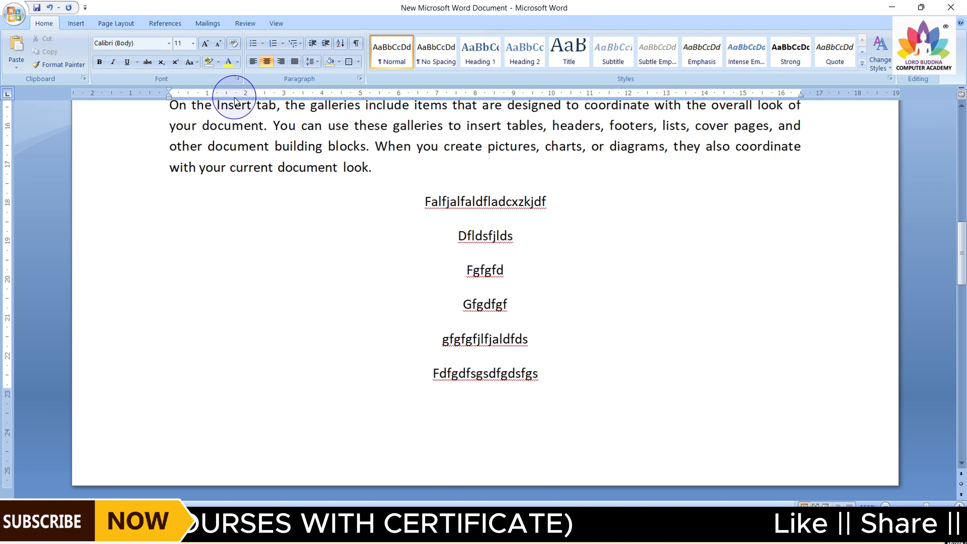
Set the first paragraph's line spacing to 1.0
{"action": "scroll", "coordinate": [492, 382], "scroll_direction": "up", "scroll_amount": 1}
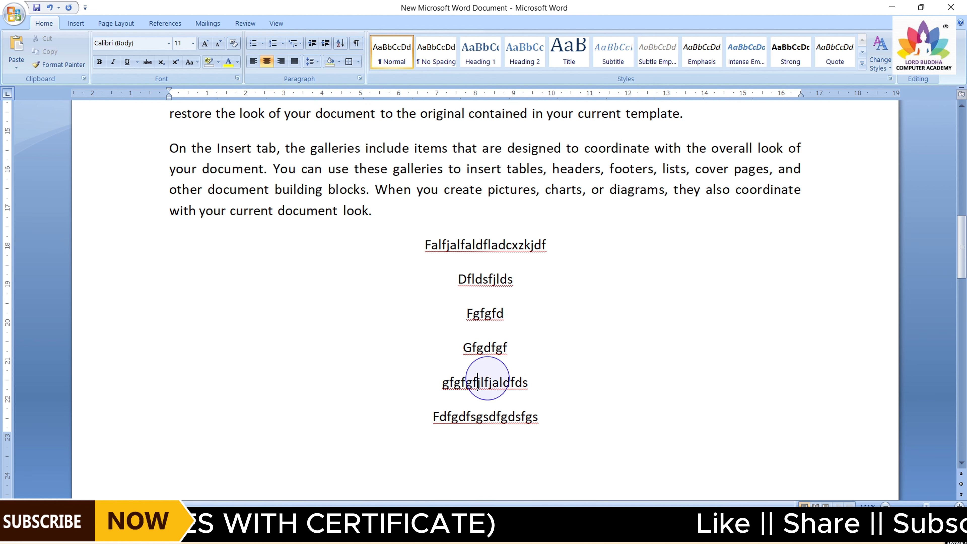
{"action": "left_click_drag", "start_coordinate": [962, 263], "coordinate": [959, 148]}
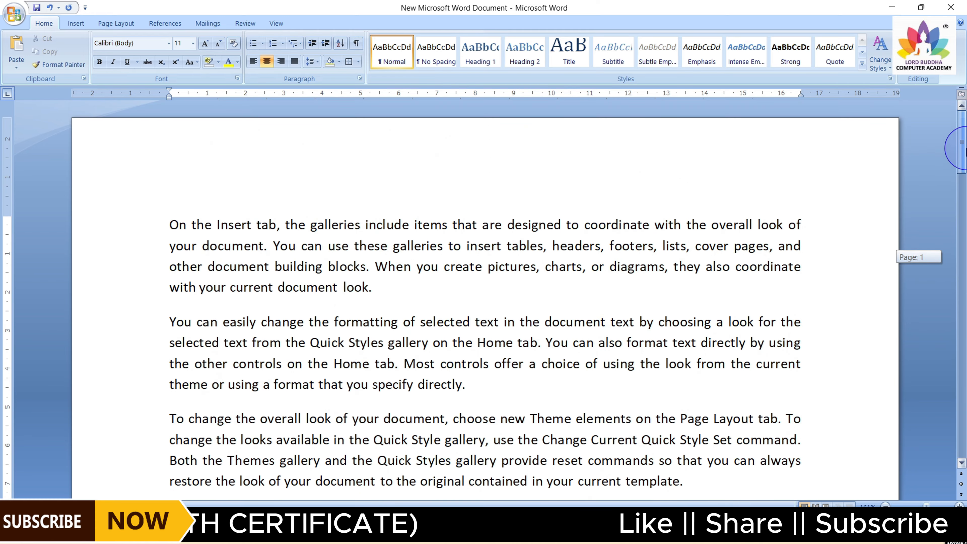
{"action": "left_click", "coordinate": [325, 224]}
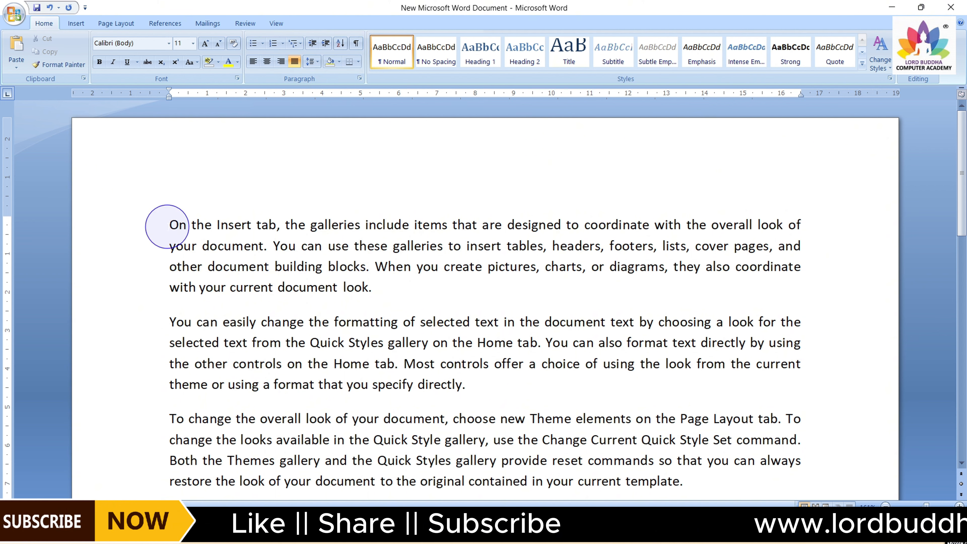
{"action": "left_click_drag", "start_coordinate": [182, 227], "coordinate": [374, 285]}
{"action": "left_click", "coordinate": [373, 285]}
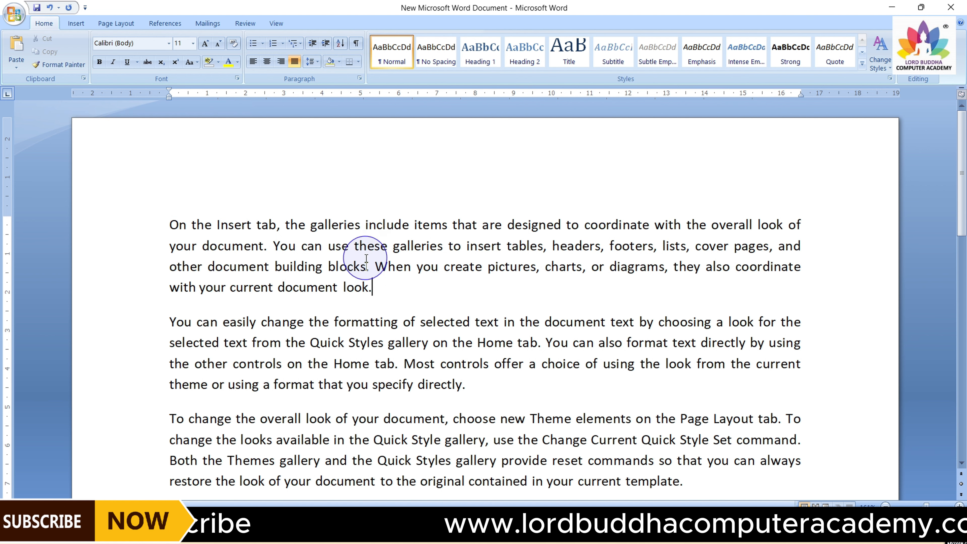
{"action": "left_click_drag", "start_coordinate": [172, 225], "coordinate": [379, 286]}
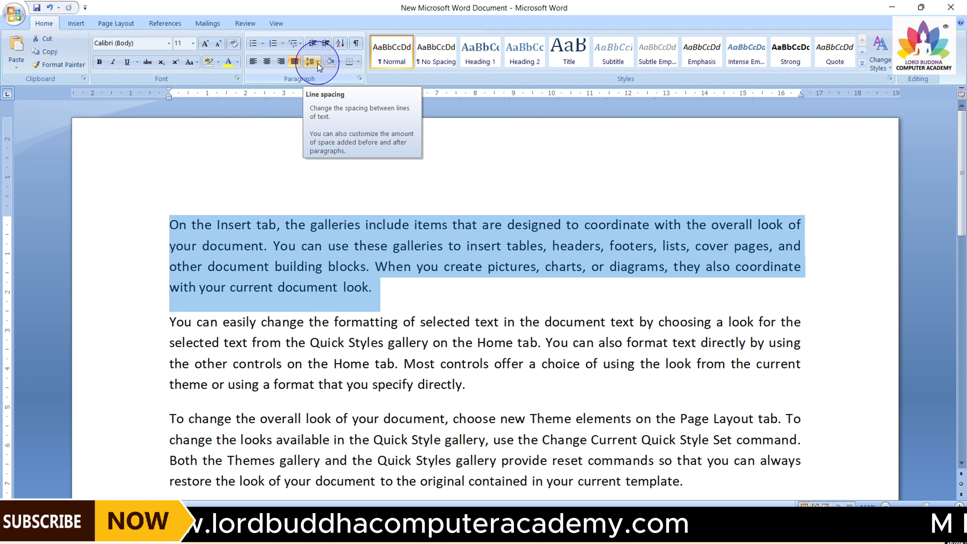
{"action": "left_click", "coordinate": [317, 62]}
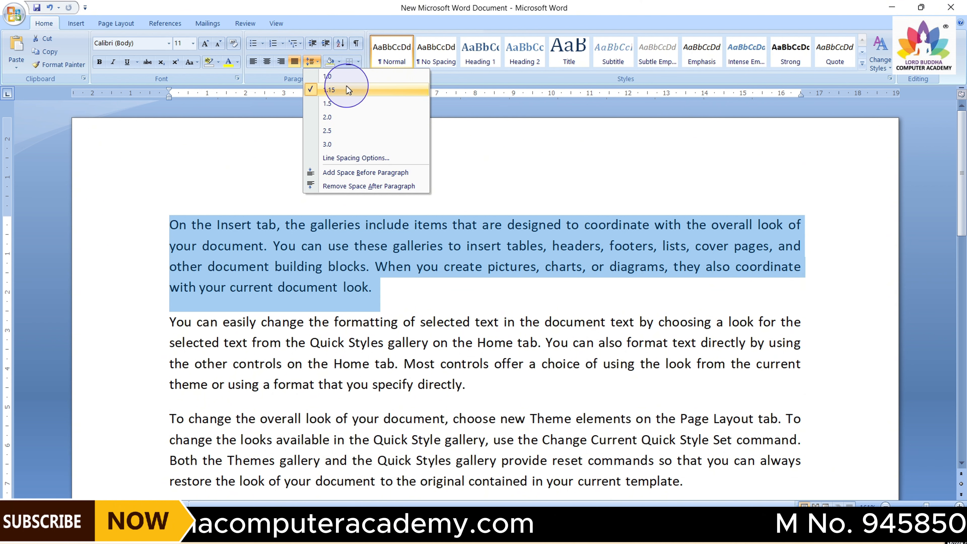
{"action": "left_click", "coordinate": [329, 77]}
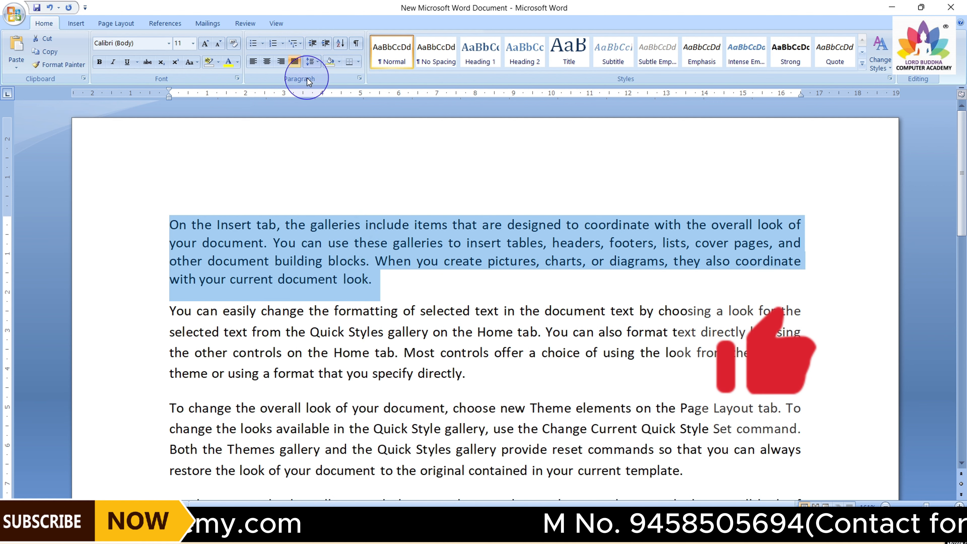
Change the first paragraph's line spacing to 1.15 and then to 3.0
{"action": "left_click", "coordinate": [315, 62]}
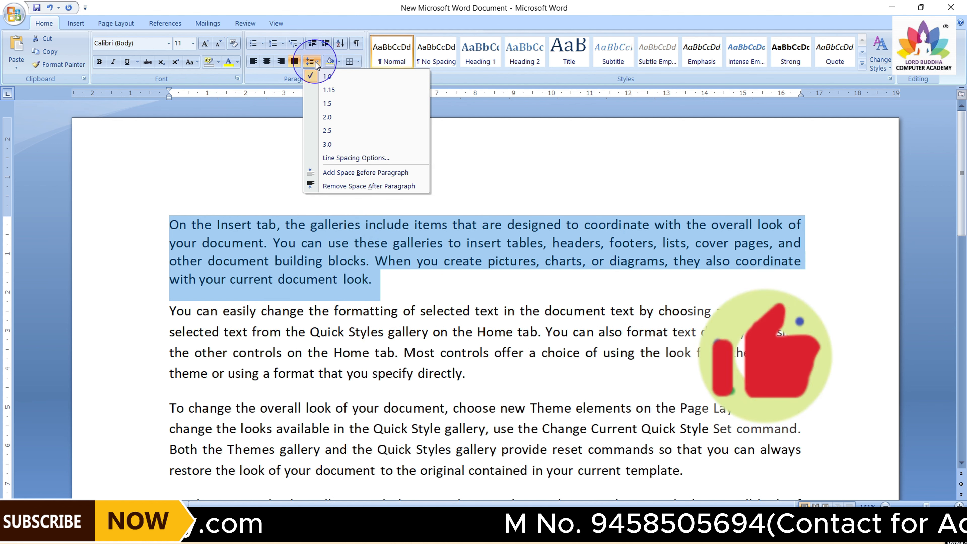
{"action": "left_click", "coordinate": [318, 90]}
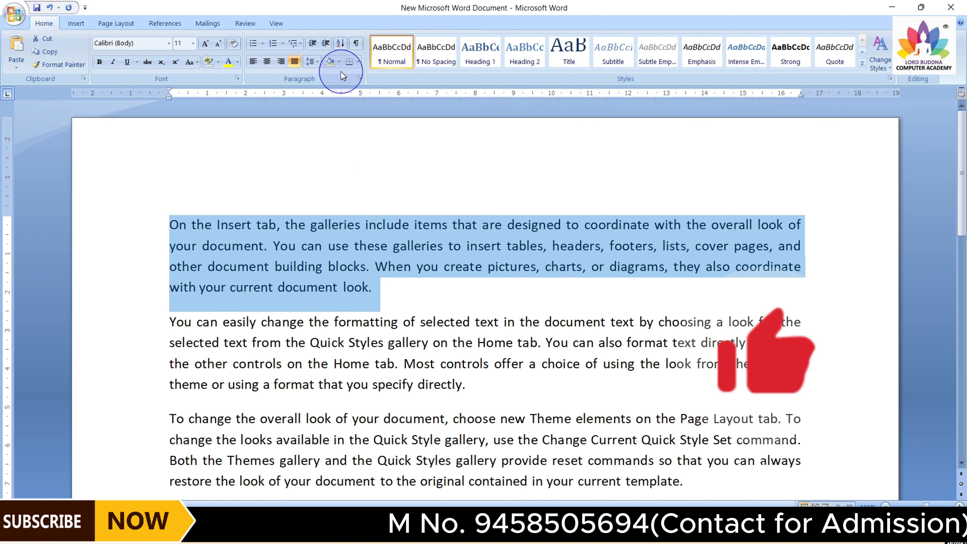
{"action": "left_click", "coordinate": [317, 62]}
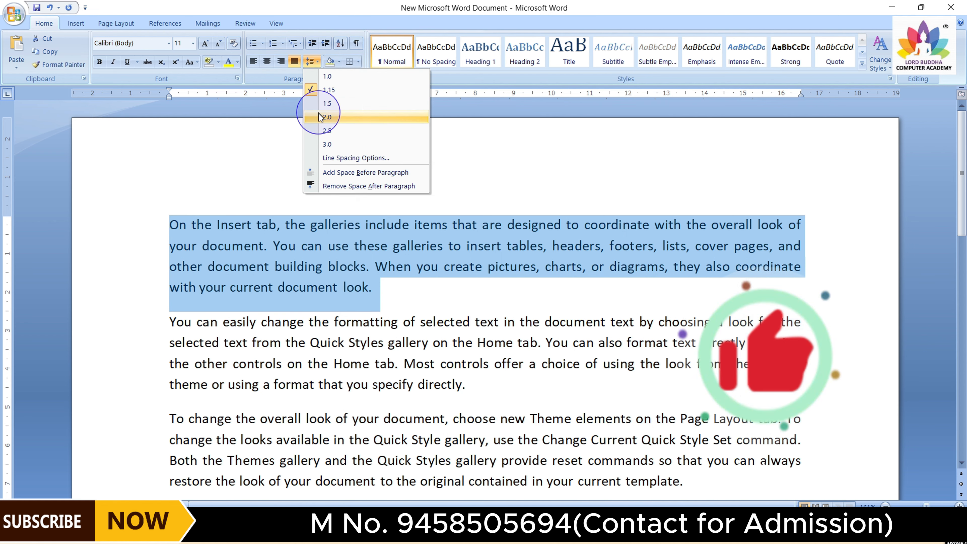
{"action": "left_click", "coordinate": [319, 144]}
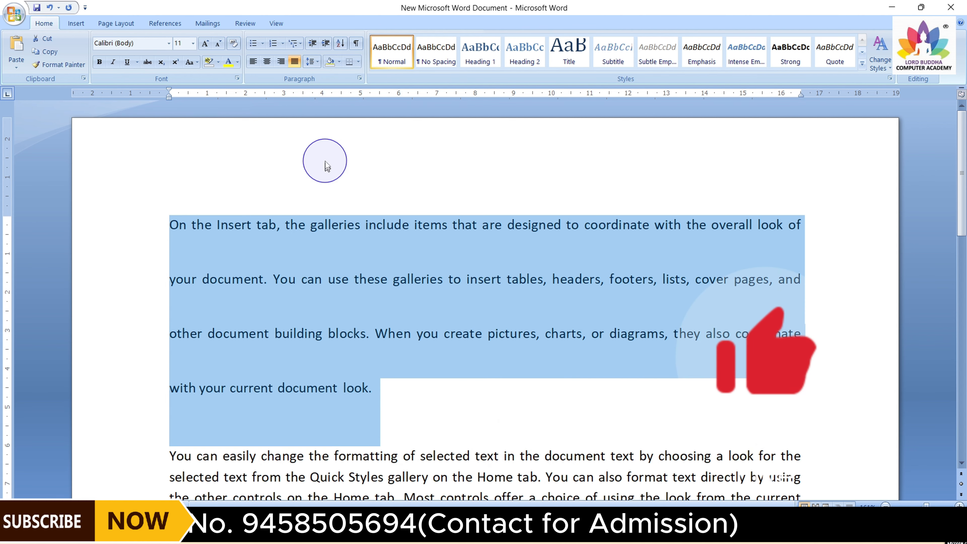
Restore the first paragraph's line spacing to 1.15
{"action": "left_click", "coordinate": [316, 64]}
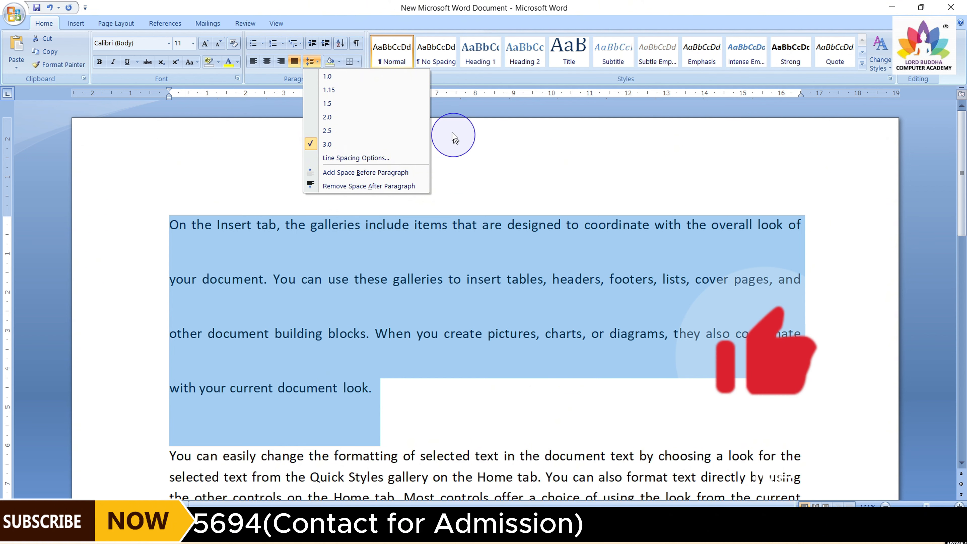
{"action": "left_click", "coordinate": [342, 91]}
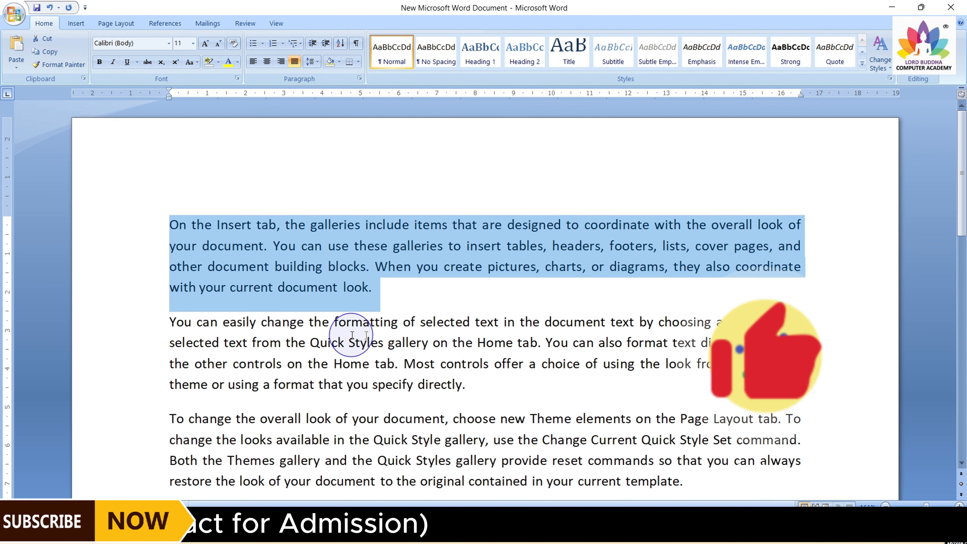
{"action": "left_click", "coordinate": [394, 289]}
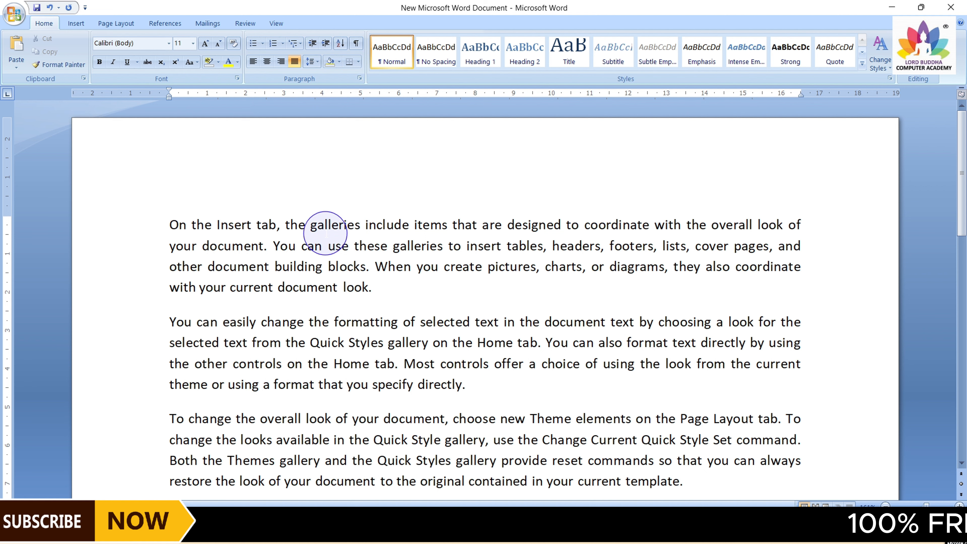
Shade the first two paragraphs with the purple standard colour
{"action": "left_click_drag", "start_coordinate": [169, 224], "coordinate": [472, 382]}
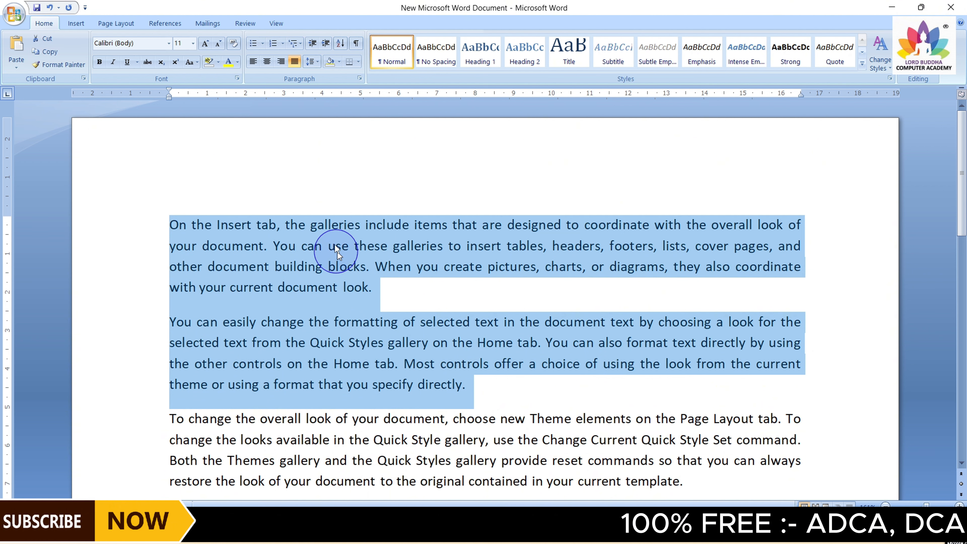
{"action": "left_click", "coordinate": [339, 63]}
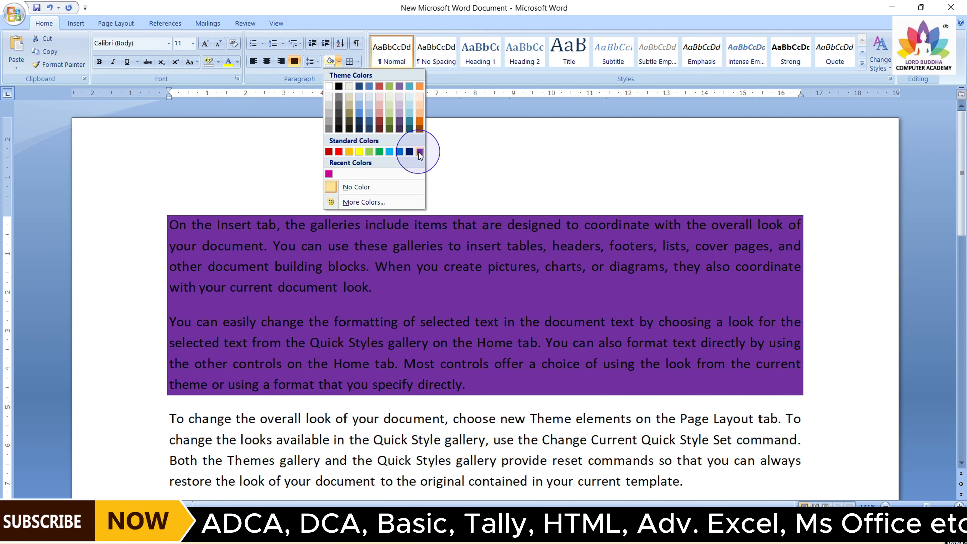
{"action": "left_click", "coordinate": [419, 152]}
{"action": "left_click", "coordinate": [414, 224]}
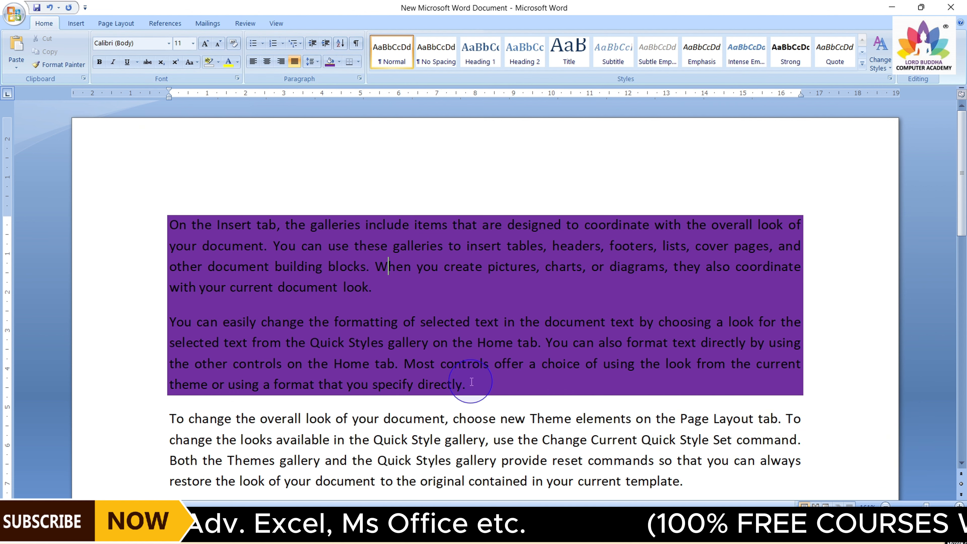
Remove the shading from the first two paragraphs by setting it to No Color
{"action": "mouse_move", "coordinate": [471, 381]}
{"action": "left_mouse_down"}
{"action": "mouse_move", "coordinate": [290, 381]}
{"action": "mouse_move", "coordinate": [186, 216]}
{"action": "left_mouse_up"}
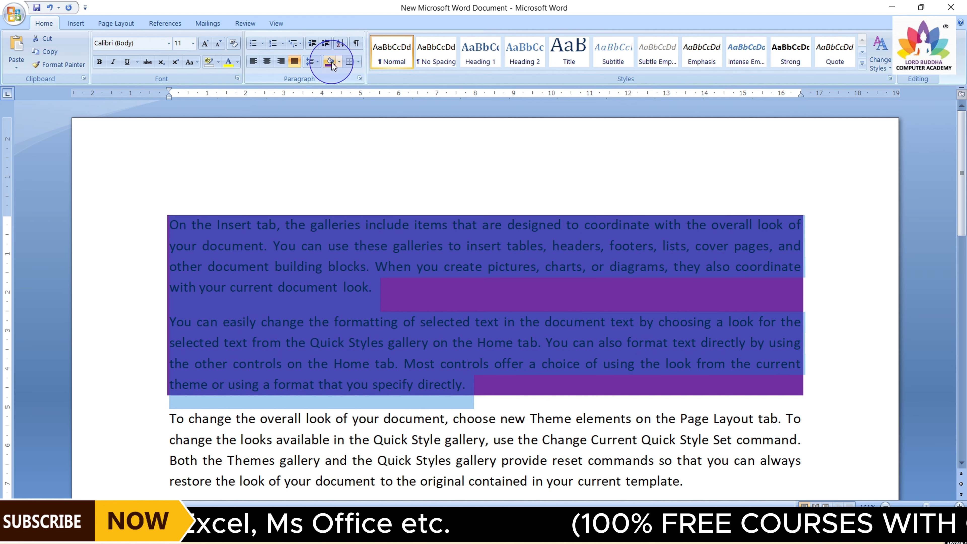
{"action": "left_click", "coordinate": [339, 61]}
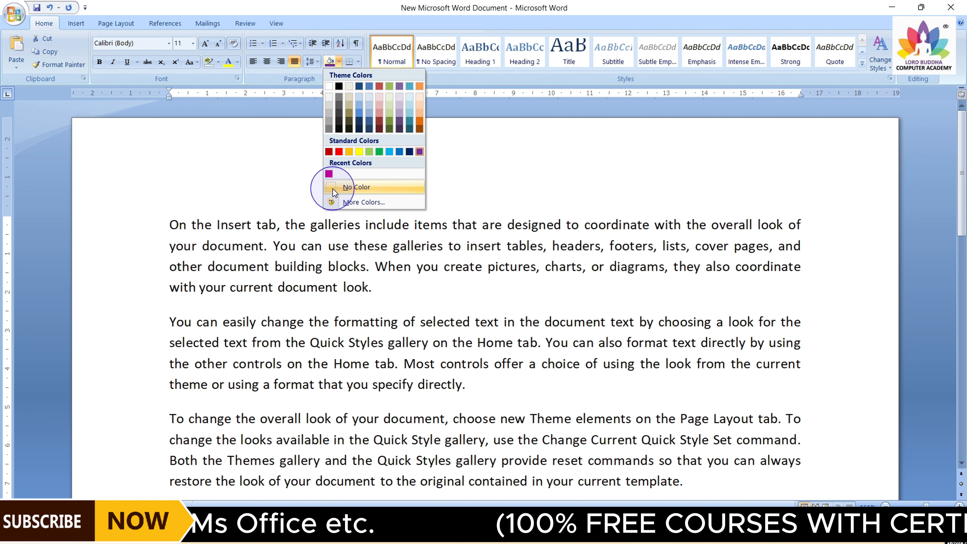
{"action": "left_click", "coordinate": [332, 187]}
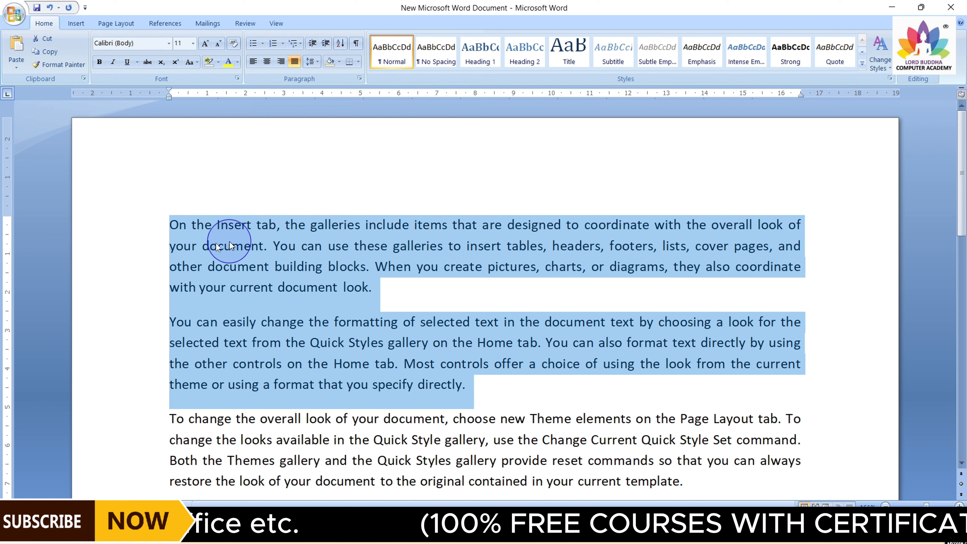
{"action": "left_click", "coordinate": [452, 303]}
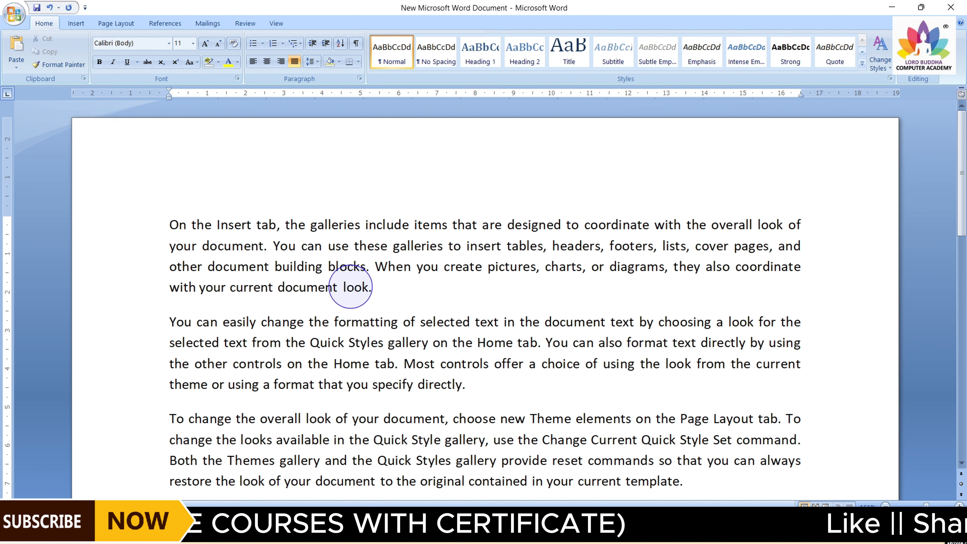
Add a bottom border and a top border to the first two paragraphs
{"action": "left_click_drag", "start_coordinate": [168, 224], "coordinate": [481, 385]}
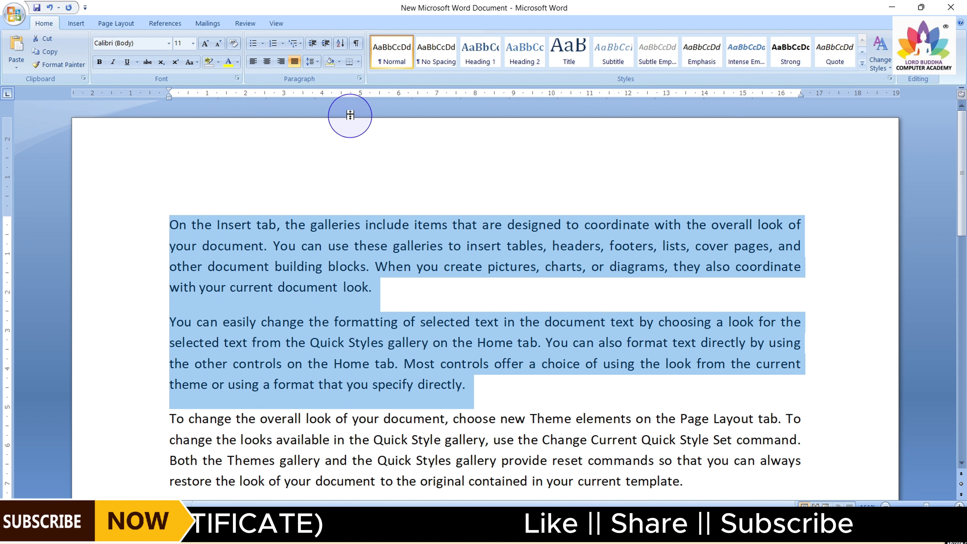
{"action": "left_click", "coordinate": [359, 63]}
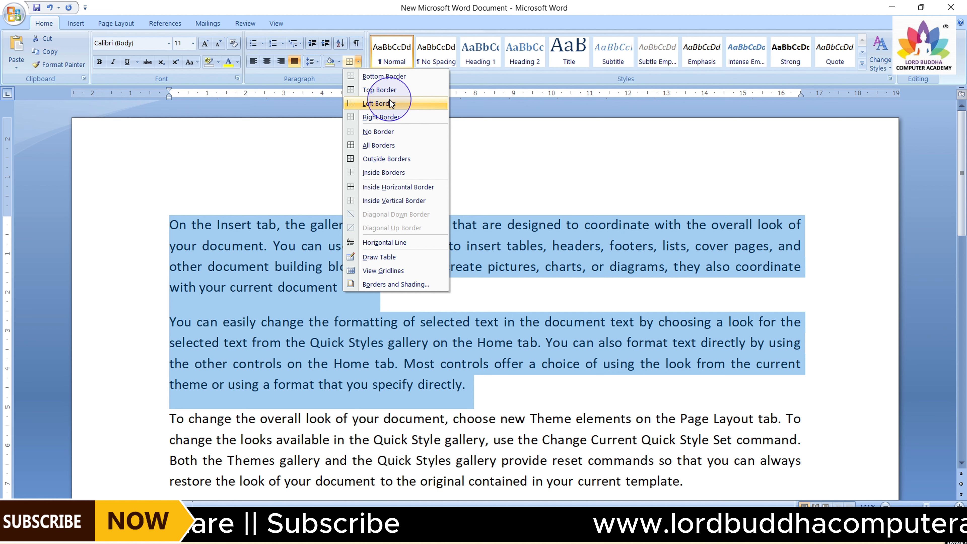
{"action": "left_click", "coordinate": [388, 77]}
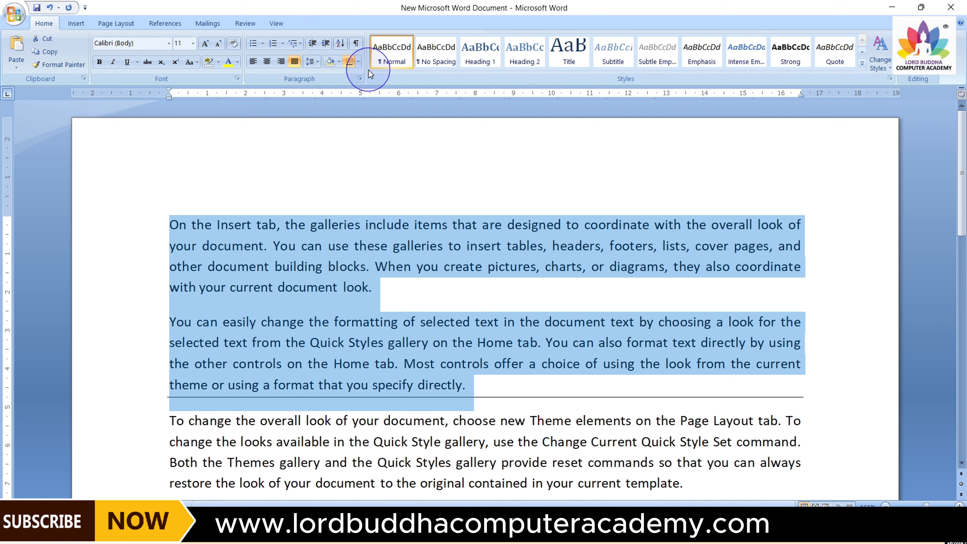
{"action": "left_click", "coordinate": [357, 62]}
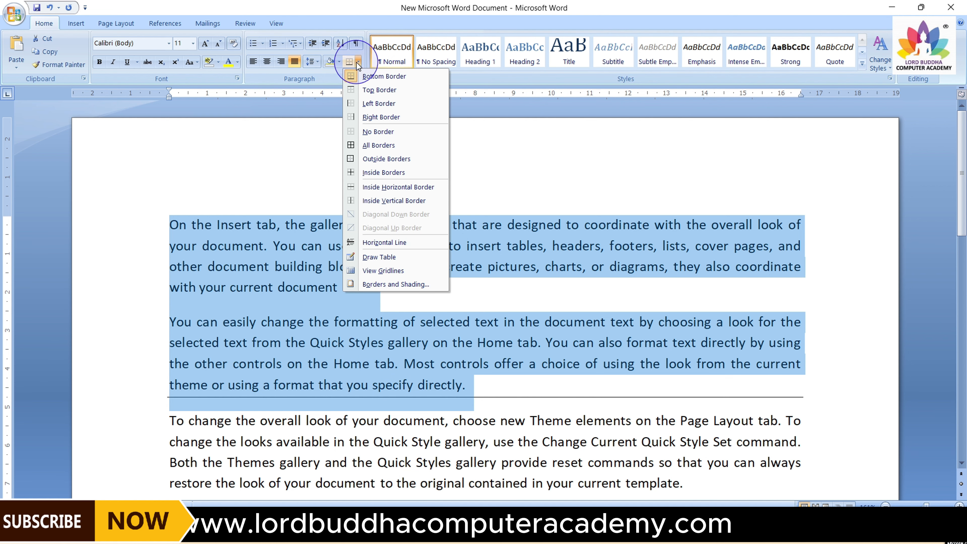
{"action": "left_click", "coordinate": [398, 86]}
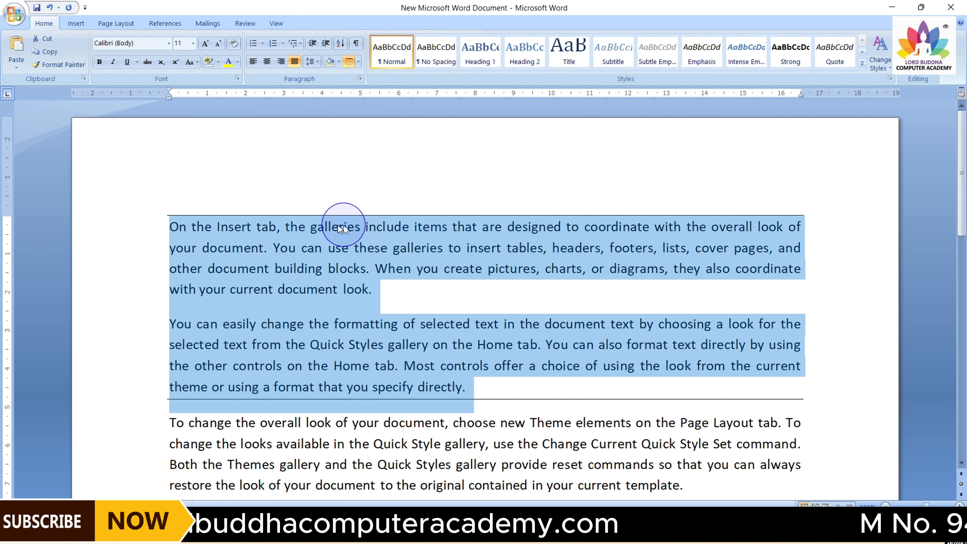
{"action": "left_click", "coordinate": [407, 240]}
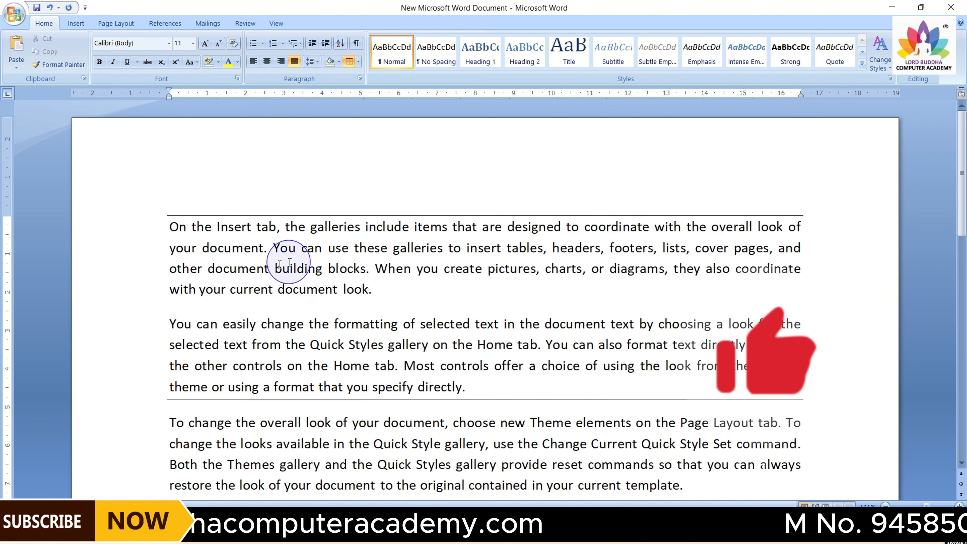
Add a left border and a right border to the first two paragraphs
{"action": "left_click_drag", "start_coordinate": [170, 221], "coordinate": [481, 402]}
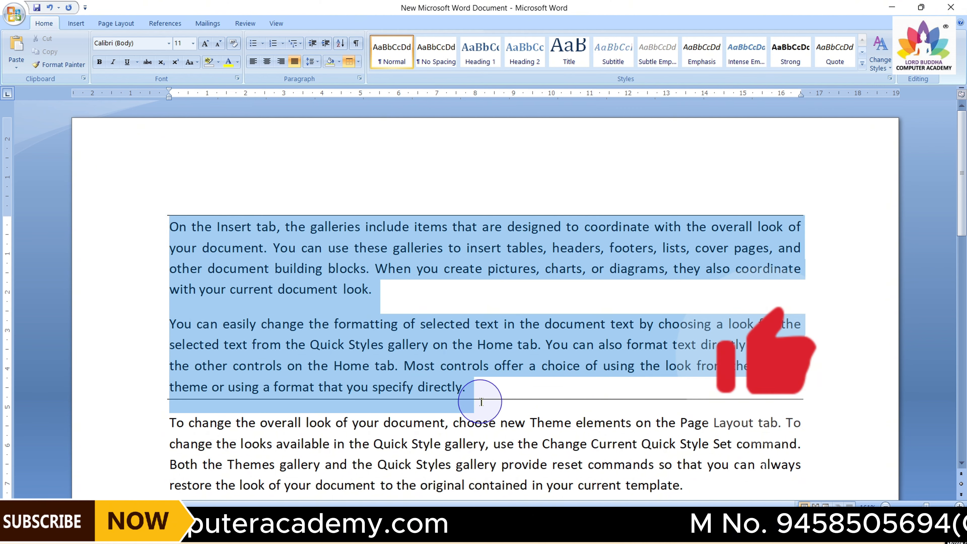
{"action": "left_click", "coordinate": [359, 62]}
{"action": "left_click", "coordinate": [379, 104]}
{"action": "left_click", "coordinate": [244, 247]}
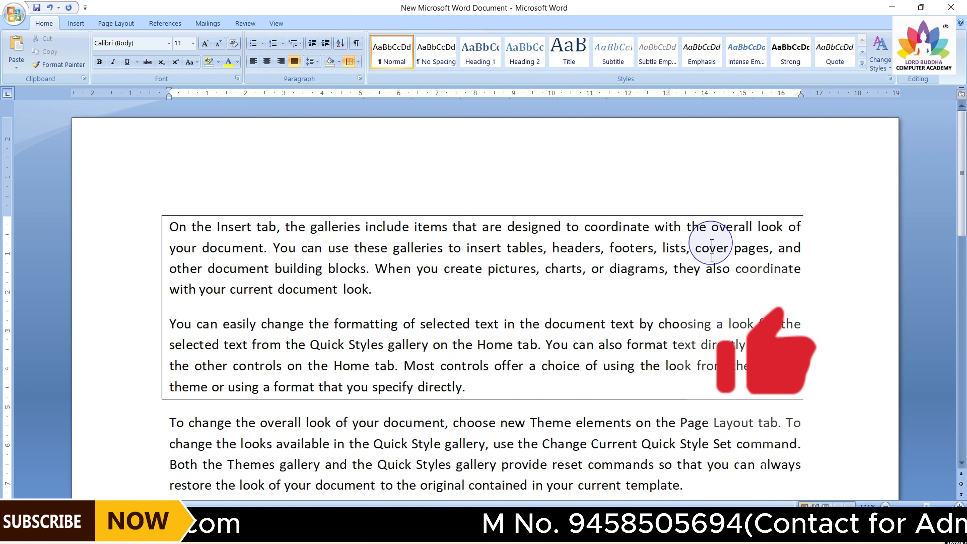
{"action": "left_click", "coordinate": [358, 62]}
{"action": "left_click", "coordinate": [375, 115]}
Apply outside borders to the third and fourth paragraphs
{"action": "scroll", "coordinate": [344, 193], "scroll_direction": "down", "scroll_amount": 2}
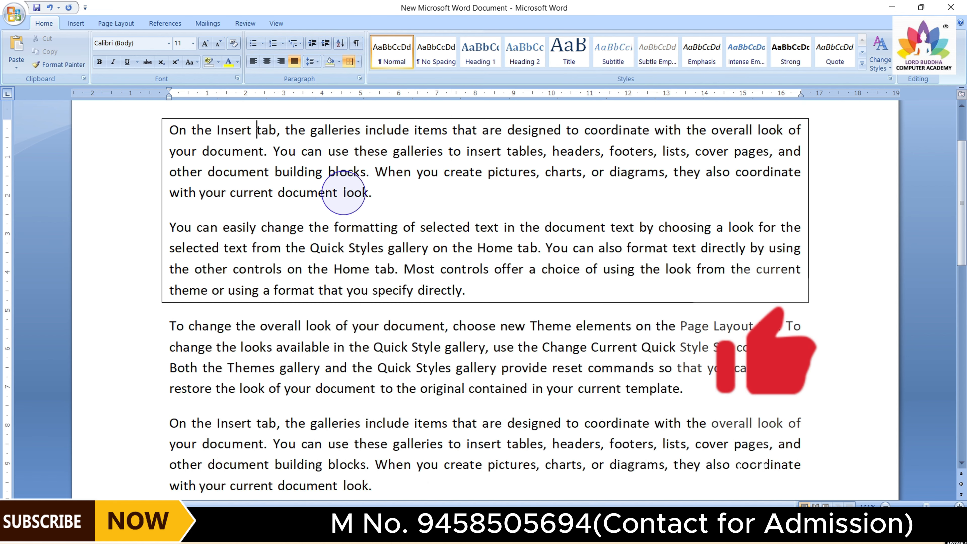
{"action": "scroll", "coordinate": [344, 193], "scroll_direction": "down", "scroll_amount": 2}
{"action": "left_click", "coordinate": [169, 230]}
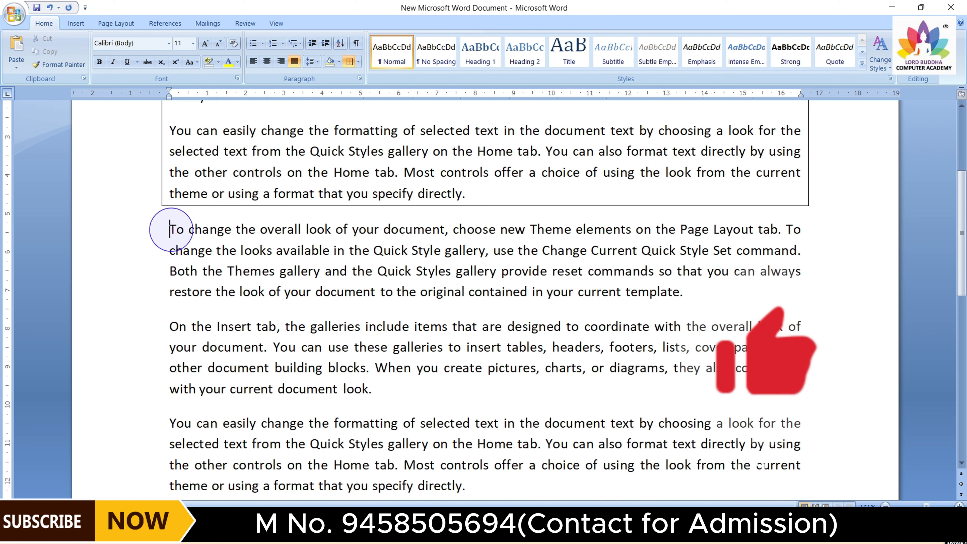
{"action": "left_click_drag", "start_coordinate": [170, 230], "coordinate": [376, 389]}
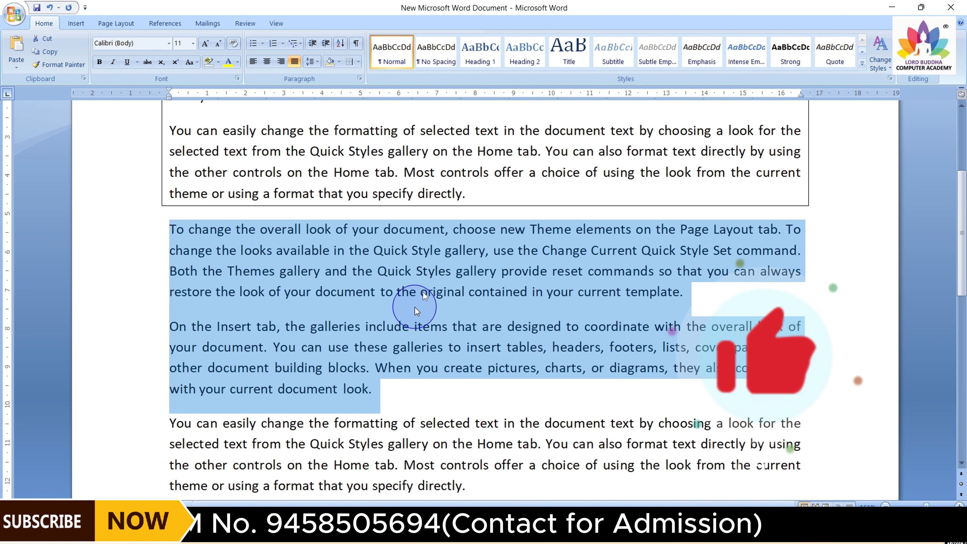
{"action": "left_click", "coordinate": [358, 63]}
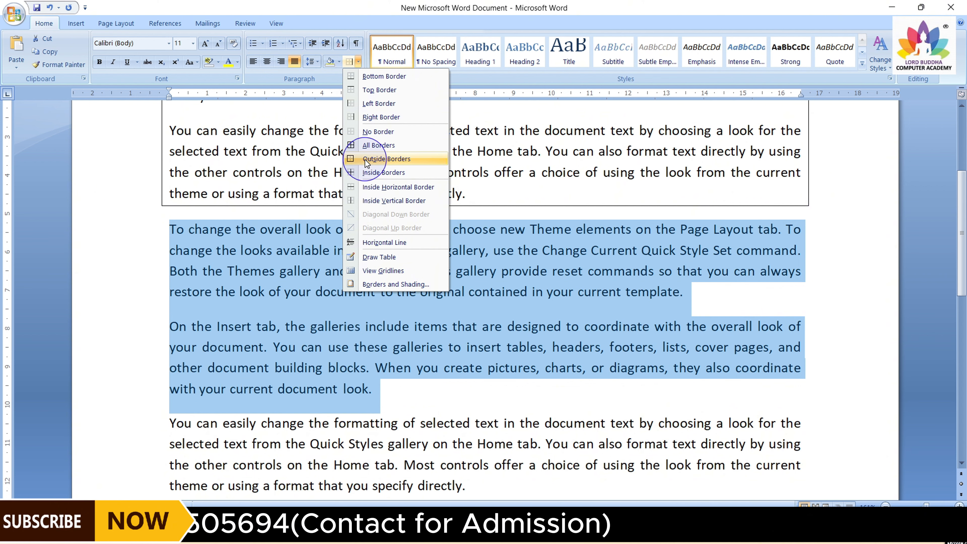
{"action": "left_click", "coordinate": [386, 159]}
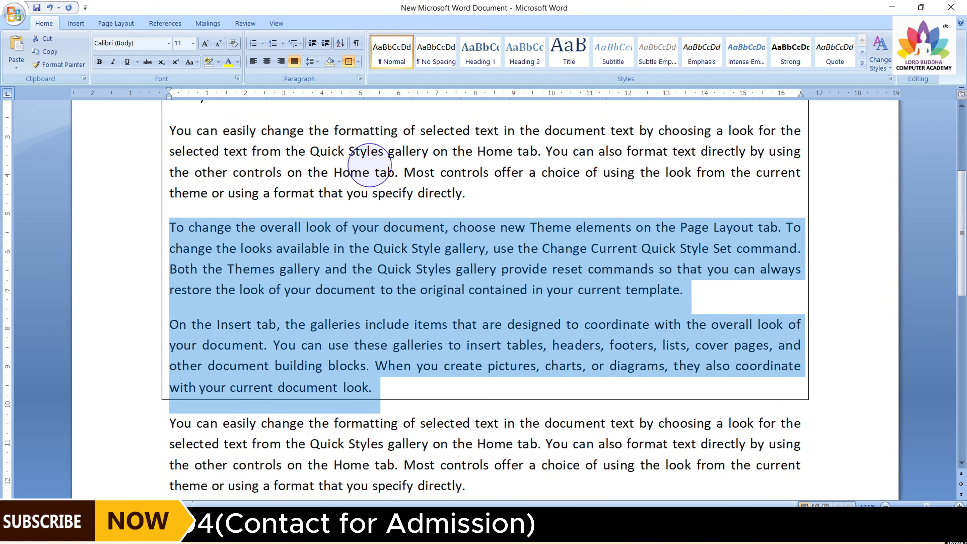
{"action": "left_click", "coordinate": [367, 227]}
{"action": "scroll", "coordinate": [304, 280], "scroll_direction": "up", "scroll_amount": 2}
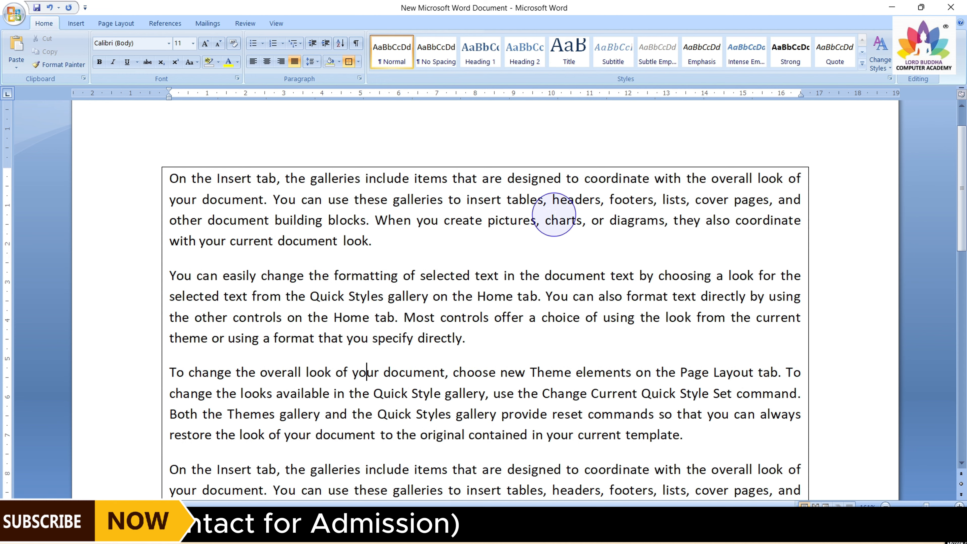
{"action": "scroll", "coordinate": [377, 434], "scroll_direction": "down", "scroll_amount": 2}
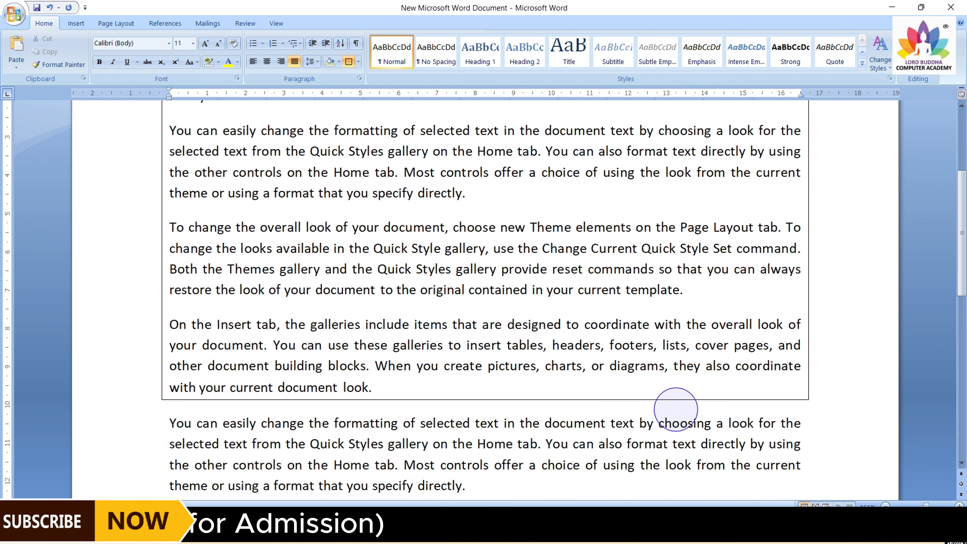
{"action": "left_click", "coordinate": [359, 64]}
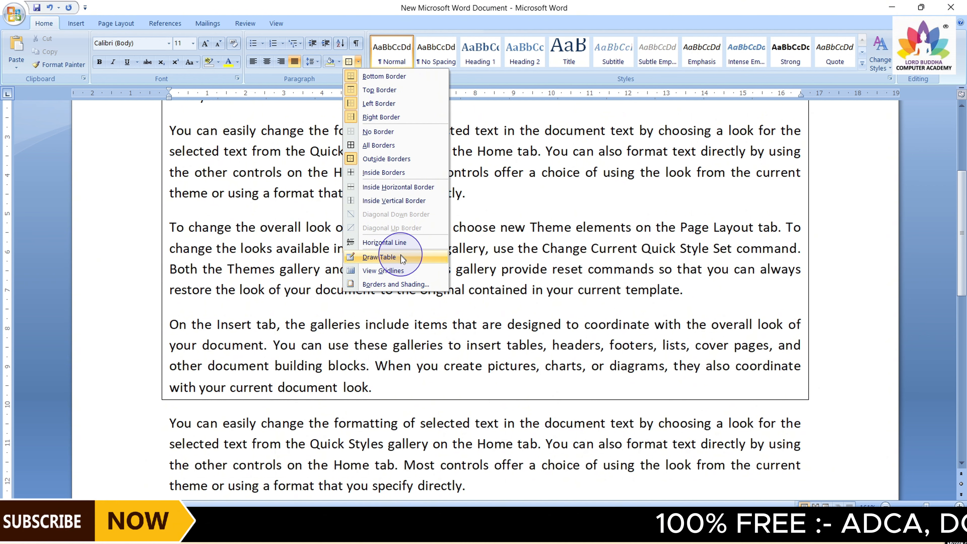
{"action": "left_click", "coordinate": [469, 192]}
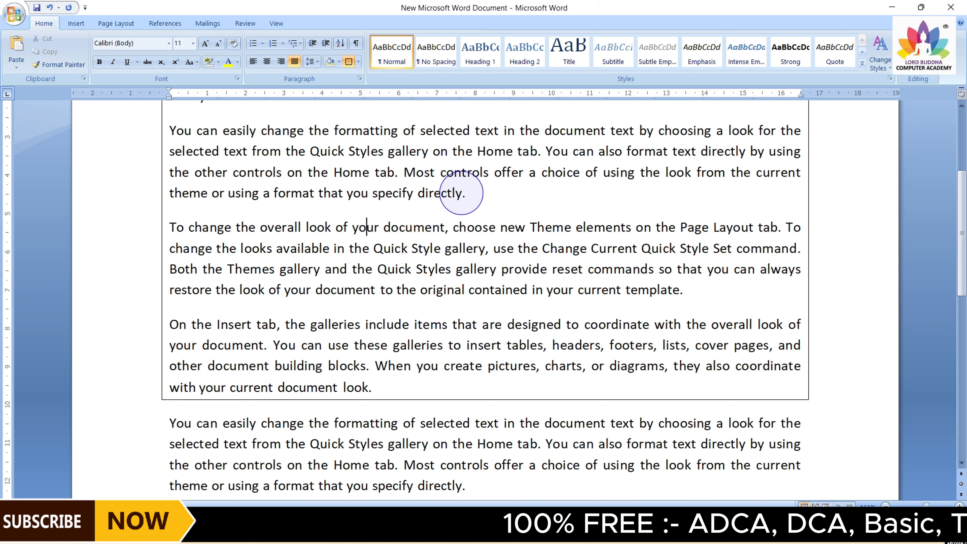
Select the bordered paragraphs and remove all their borders
{"action": "scroll", "coordinate": [457, 191], "scroll_direction": "up", "scroll_amount": 2}
{"action": "scroll", "coordinate": [430, 205], "scroll_direction": "up", "scroll_amount": 1}
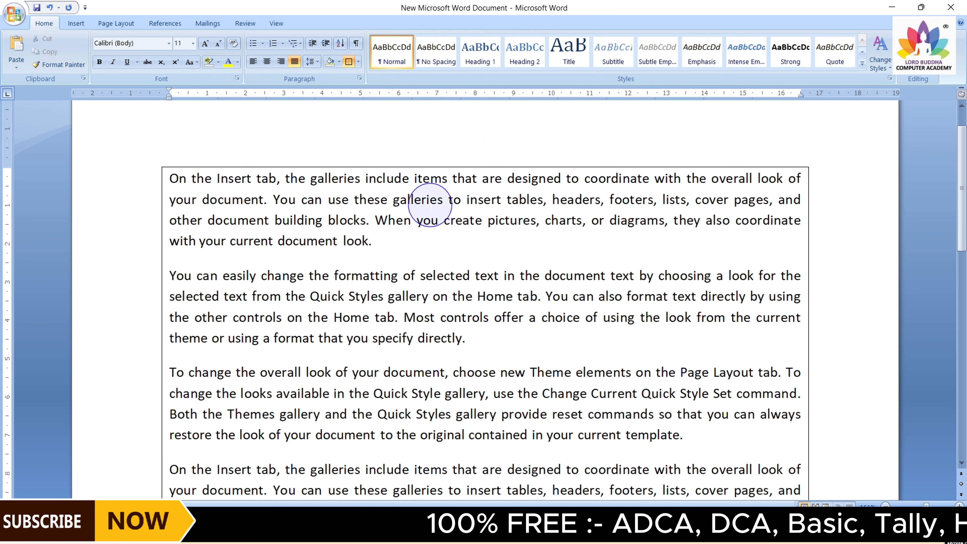
{"action": "left_click_drag", "start_coordinate": [171, 178], "coordinate": [524, 357]}
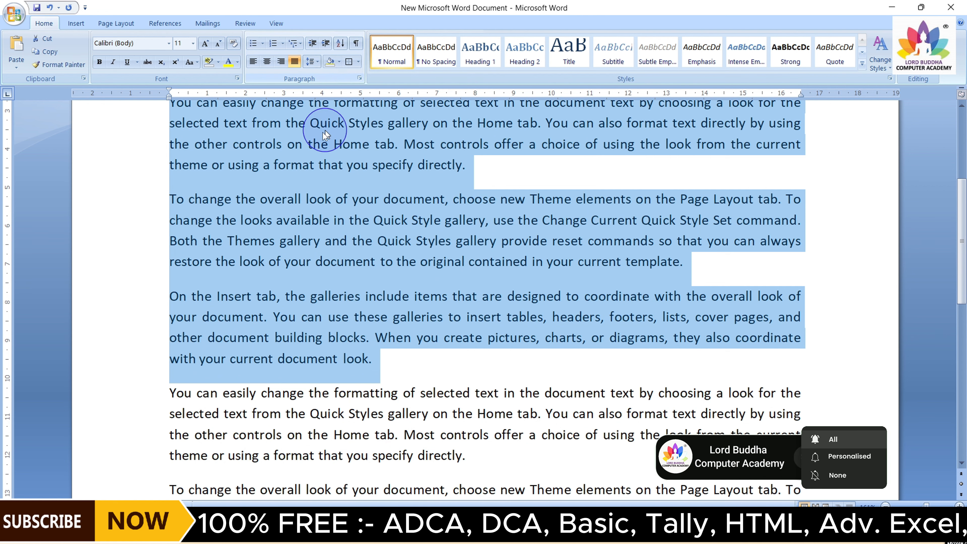
{"action": "scroll", "coordinate": [313, 193], "scroll_direction": "up", "scroll_amount": 3}
{"action": "left_click", "coordinate": [373, 194]}
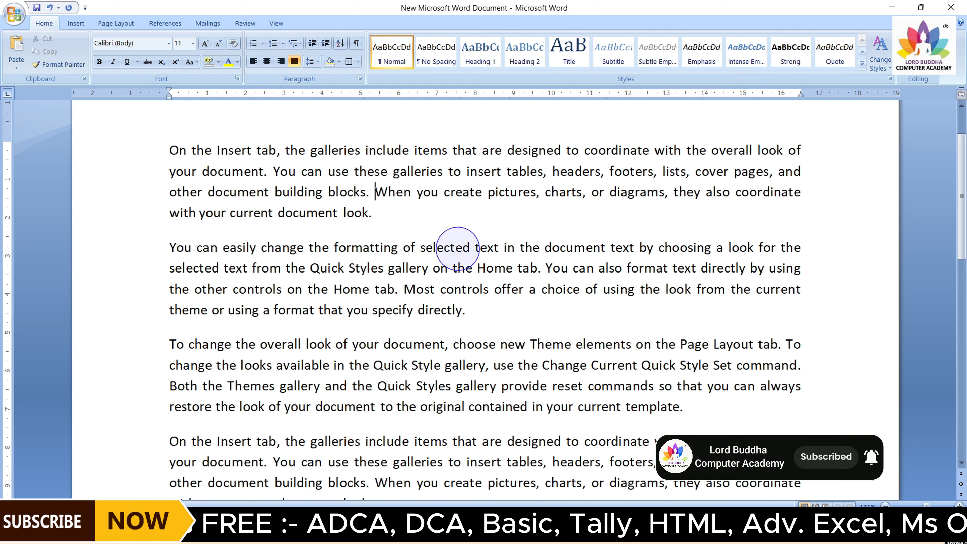
Show formatting marks and scroll through the document to examine the paragraph marks
{"action": "scroll", "coordinate": [419, 250], "scroll_direction": "up", "scroll_amount": 1}
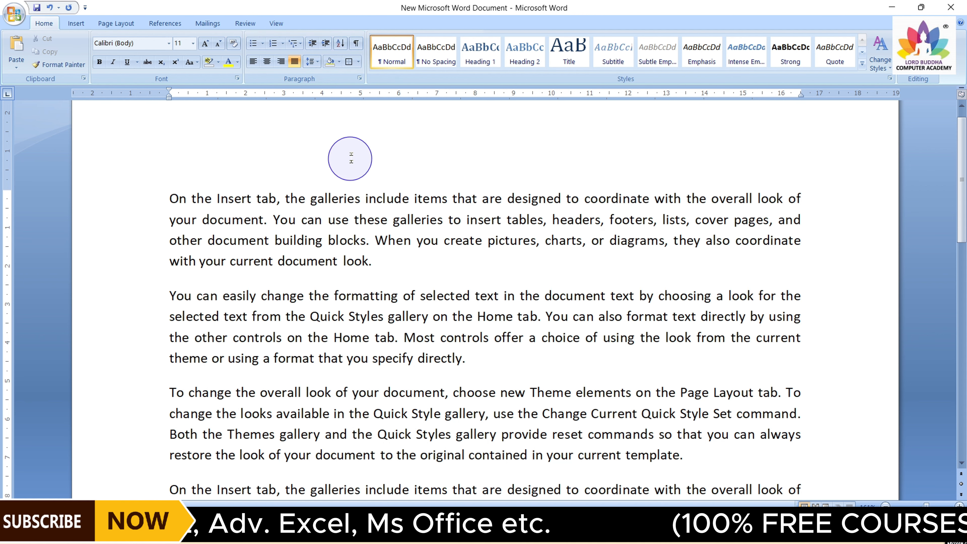
{"action": "left_click", "coordinate": [356, 44]}
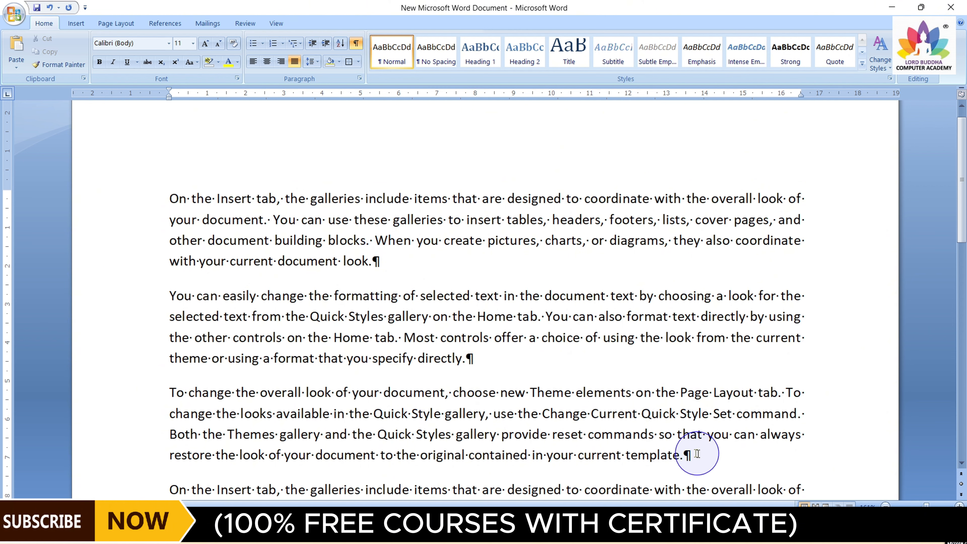
{"action": "scroll", "coordinate": [625, 406], "scroll_direction": "down", "scroll_amount": 1}
{"action": "scroll", "coordinate": [625, 407], "scroll_direction": "down", "scroll_amount": 5}
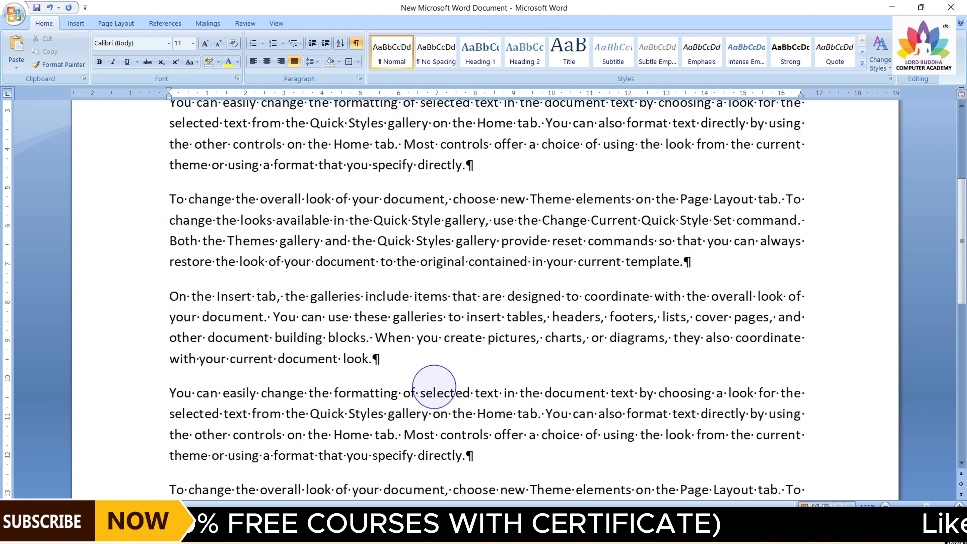
{"action": "scroll", "coordinate": [433, 394], "scroll_direction": "down", "scroll_amount": 11}
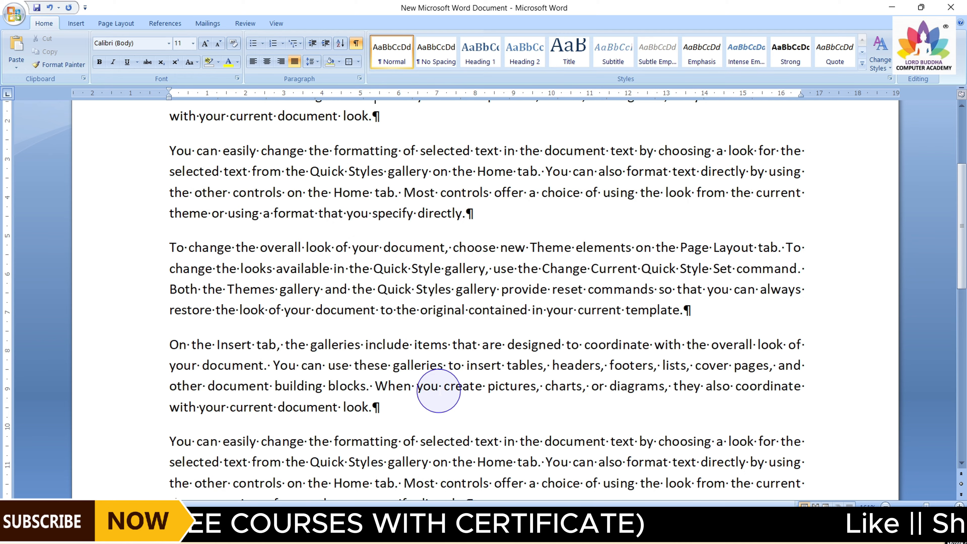
{"action": "scroll", "coordinate": [438, 391], "scroll_direction": "up", "scroll_amount": 1}
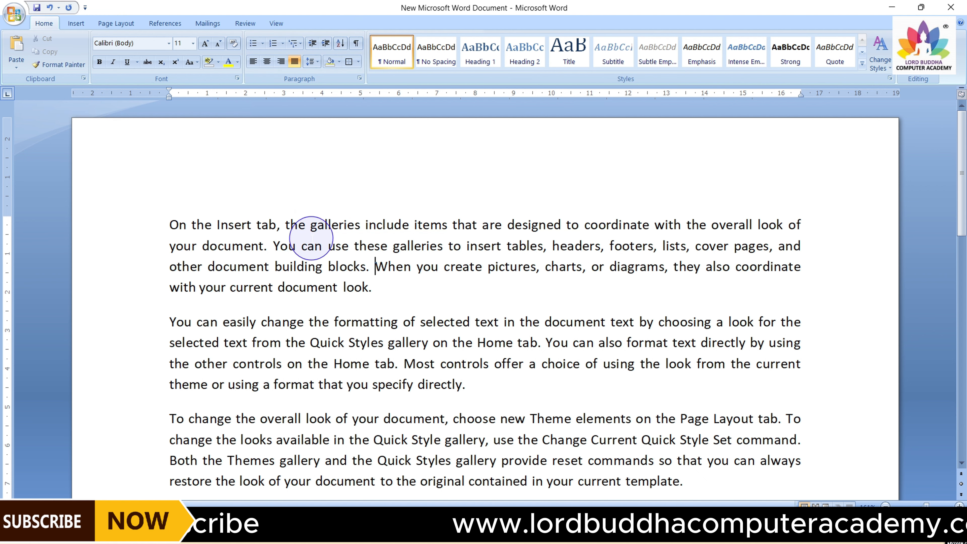
Replace all the document text with the words Apple, Baby boy, Car, Dog and ego on separate lines
{"action": "key", "text": "ctrl+a"}
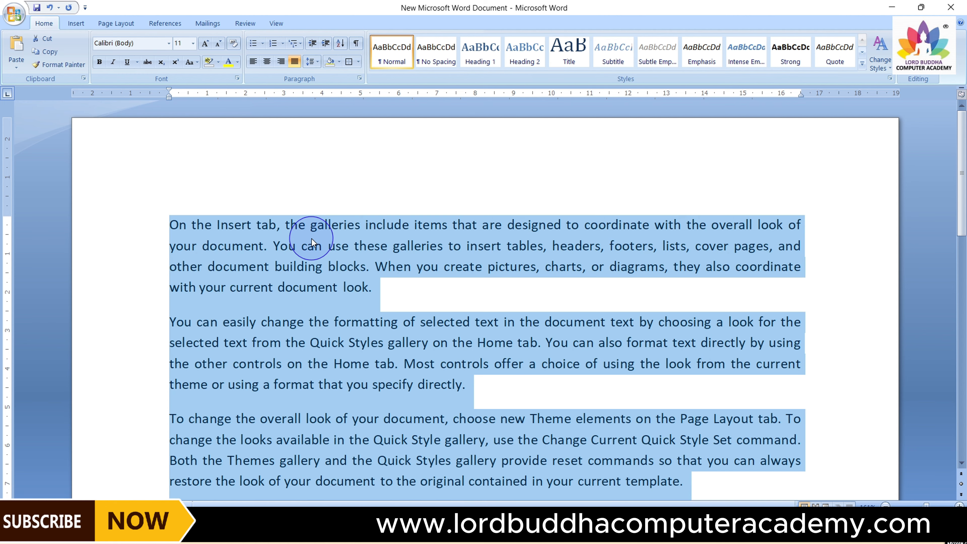
{"action": "key", "text": "Delete"}
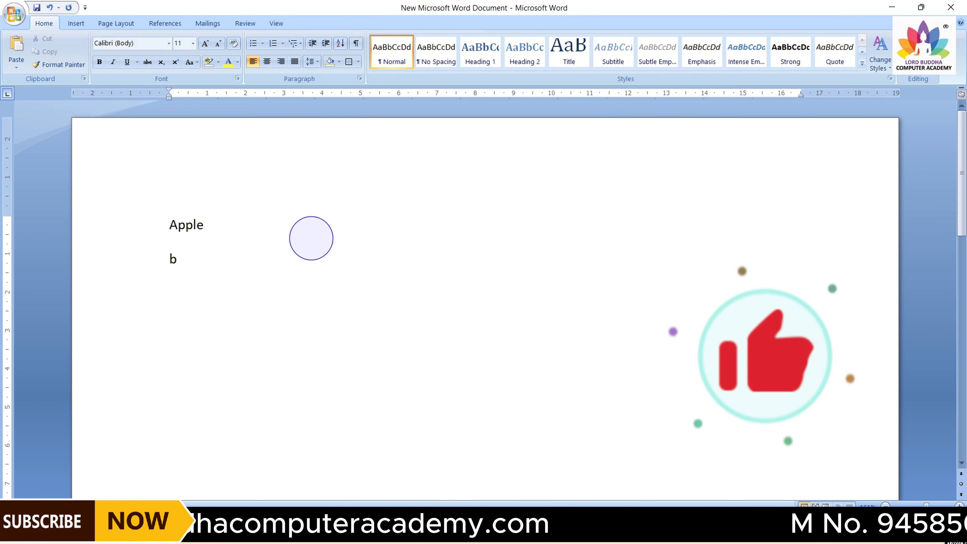
{"action": "type", "text": "boy"}
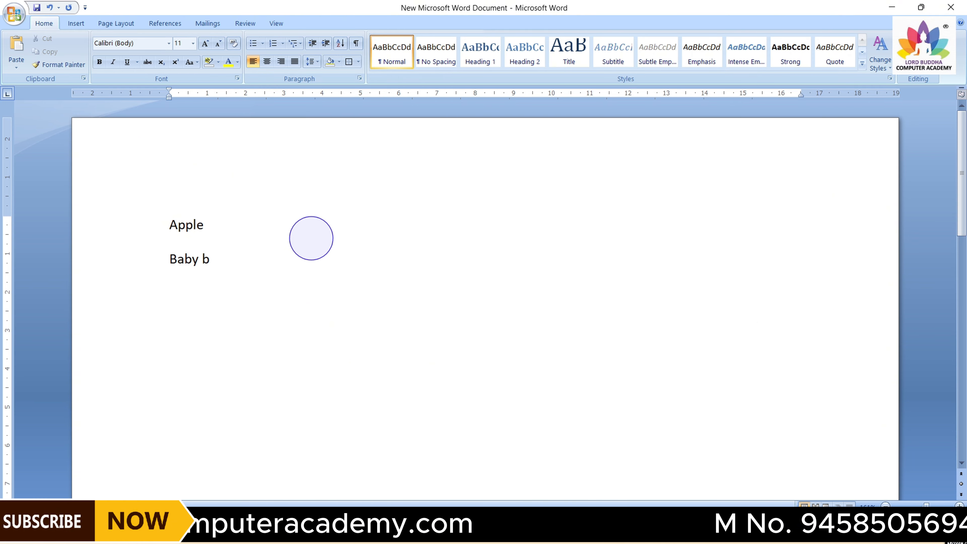
{"action": "key", "text": "Return"}
{"action": "type", "text": "ca"}
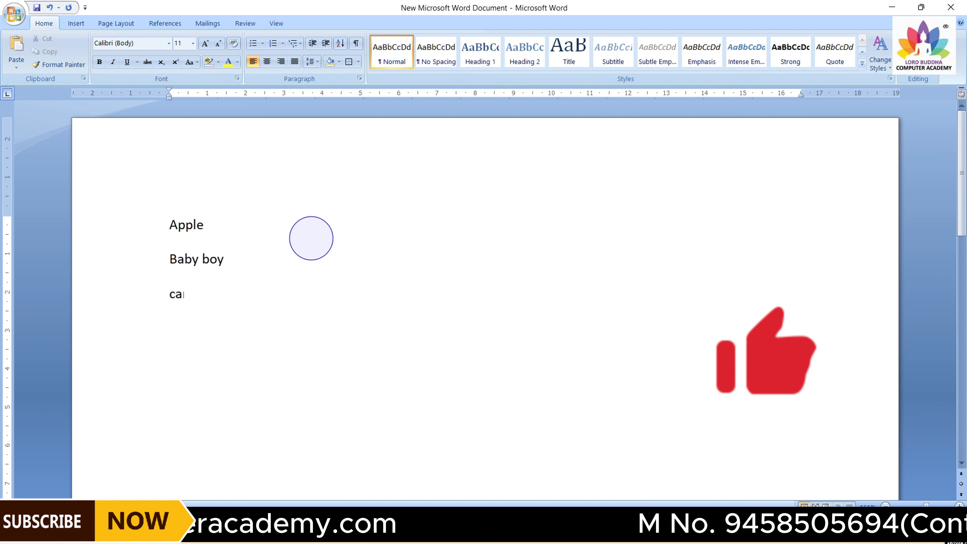
{"action": "type", "text": "r"}
{"action": "key", "text": "Return"}
{"action": "type", "text": "dog"}
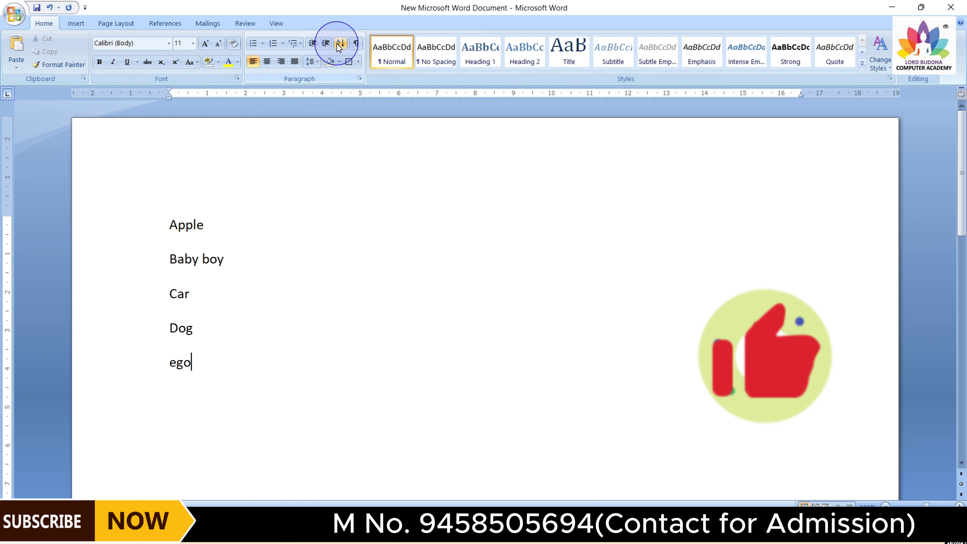
Select the five word paragraphs and open Sort to sort them alphabetically
{"action": "left_click_drag", "start_coordinate": [170, 225], "coordinate": [186, 360]}
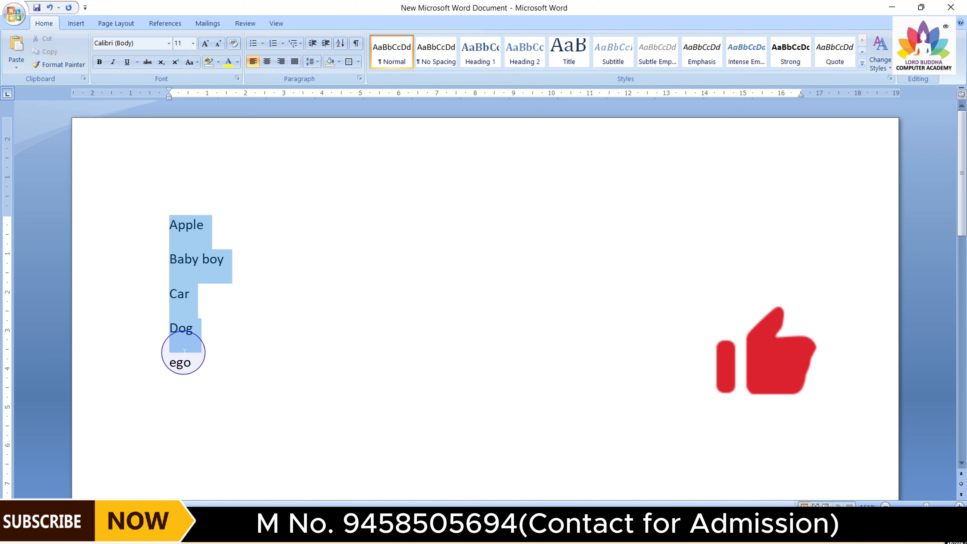
{"action": "left_click", "coordinate": [341, 44]}
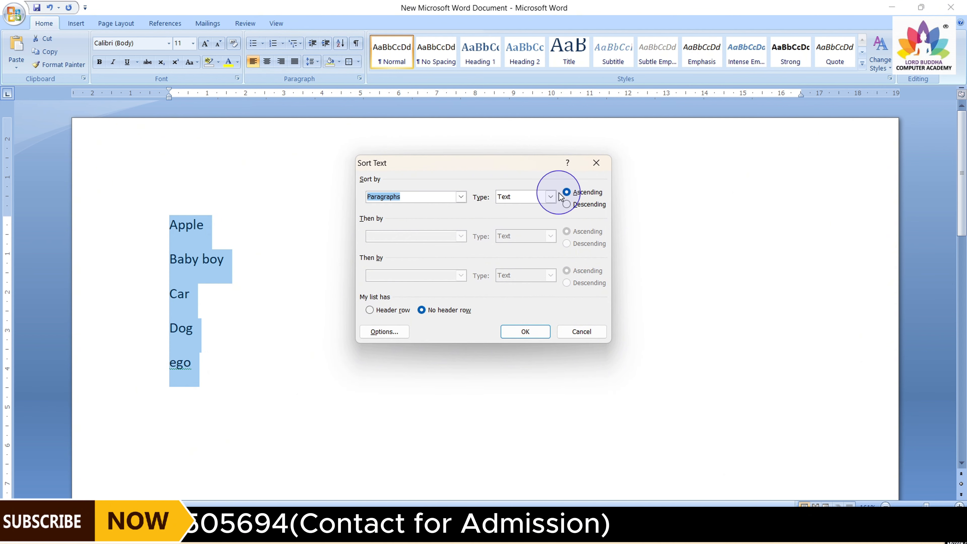
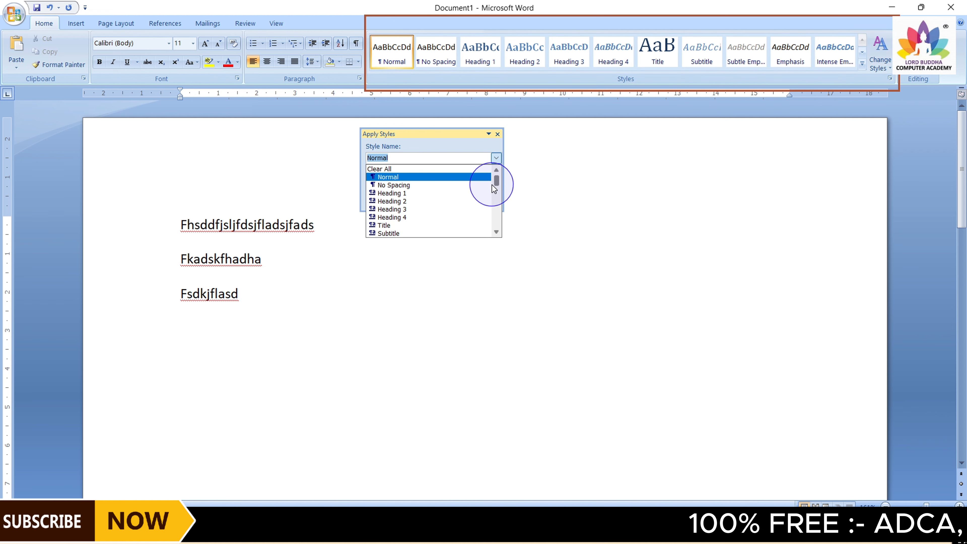
Browse the Apply Styles list and the full Quick Styles gallery, closing both afterwards
{"action": "mouse_move", "coordinate": [496, 185]}
{"action": "left_mouse_down"}
{"action": "mouse_move", "coordinate": [494, 221]}
{"action": "mouse_move", "coordinate": [502, 185]}
{"action": "left_mouse_up"}
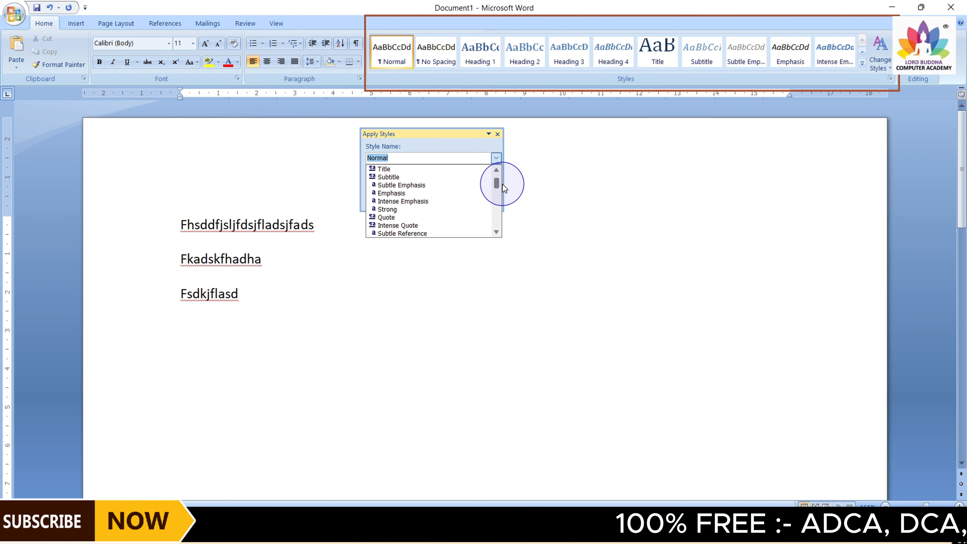
{"action": "left_click", "coordinate": [498, 135]}
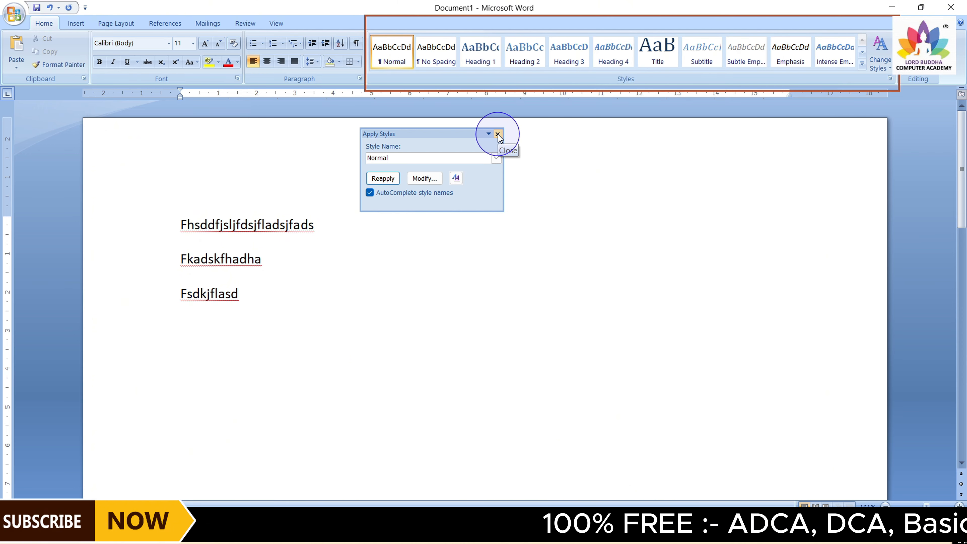
{"action": "left_click", "coordinate": [498, 135]}
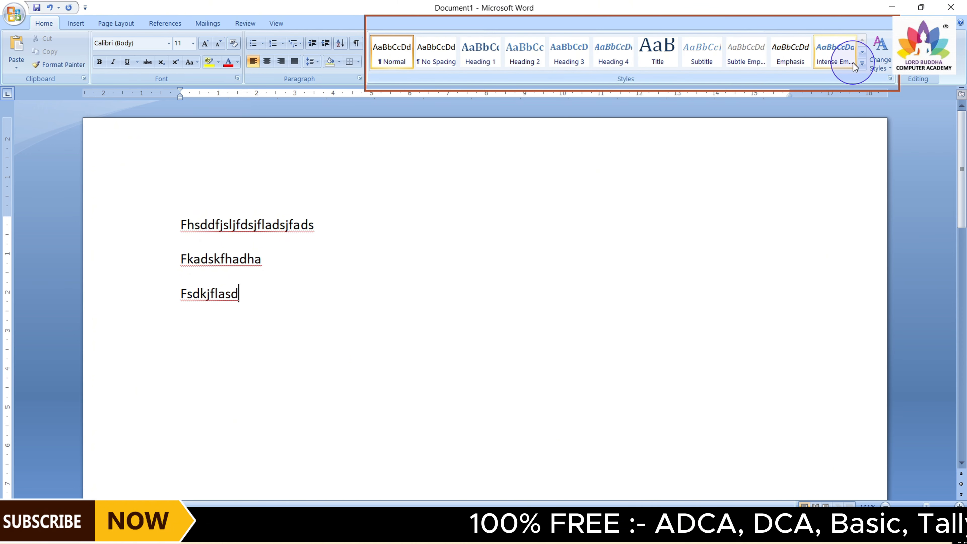
{"action": "left_click", "coordinate": [862, 67]}
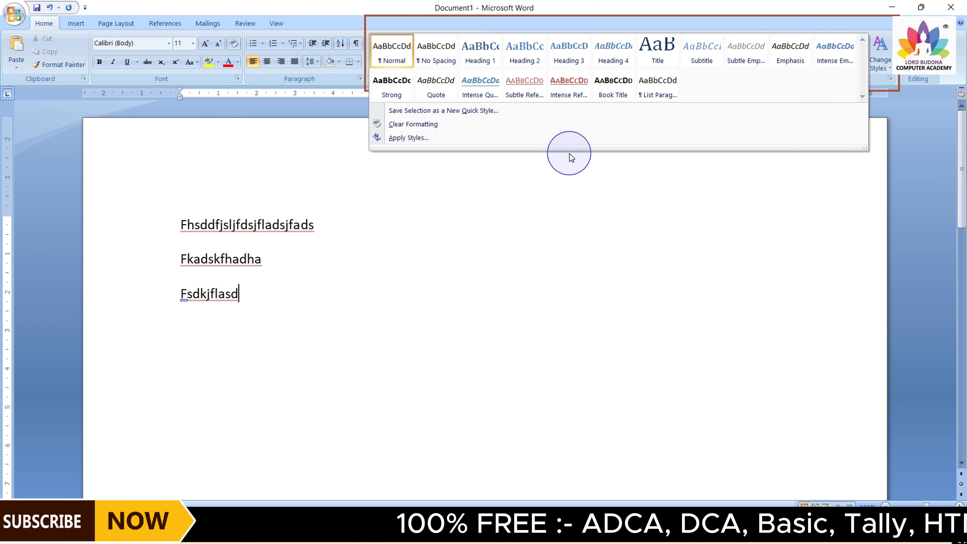
{"action": "left_click", "coordinate": [644, 202]}
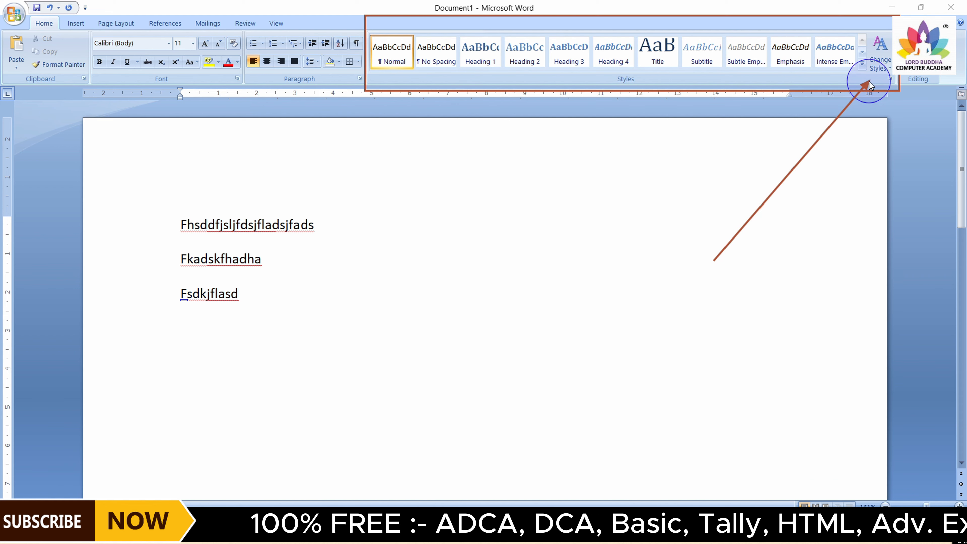
Try a style set from the Change Styles style set list
{"action": "left_click", "coordinate": [890, 68]}
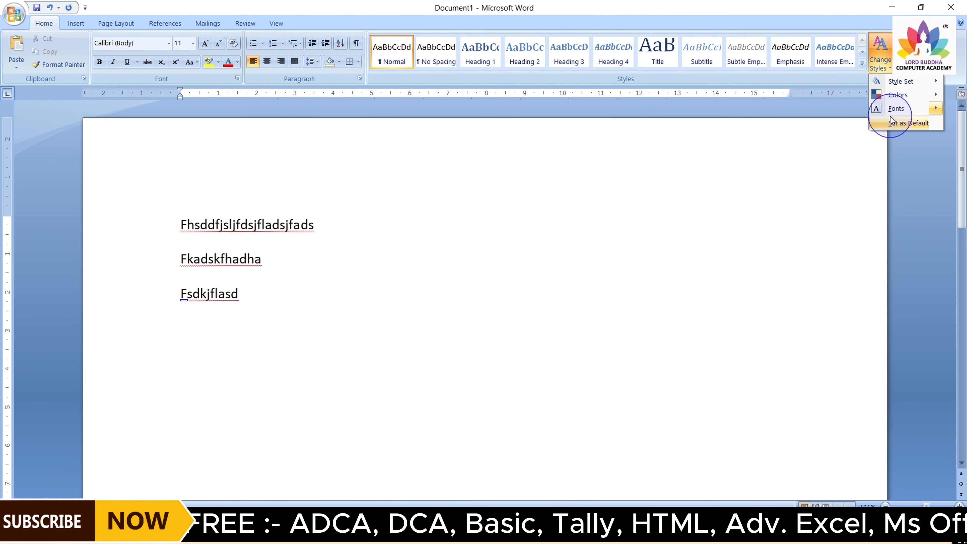
{"action": "mouse_move", "coordinate": [892, 82]}
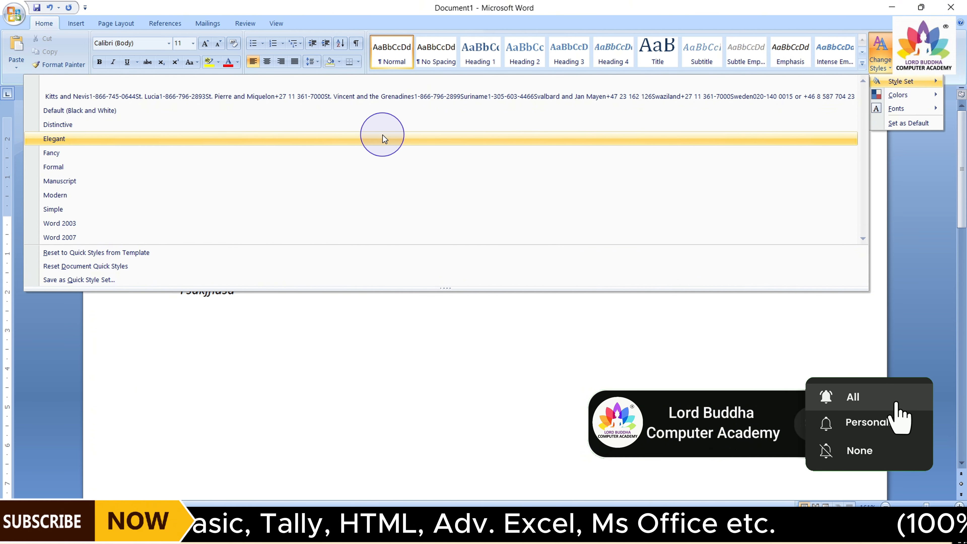
{"action": "left_click", "coordinate": [229, 247]}
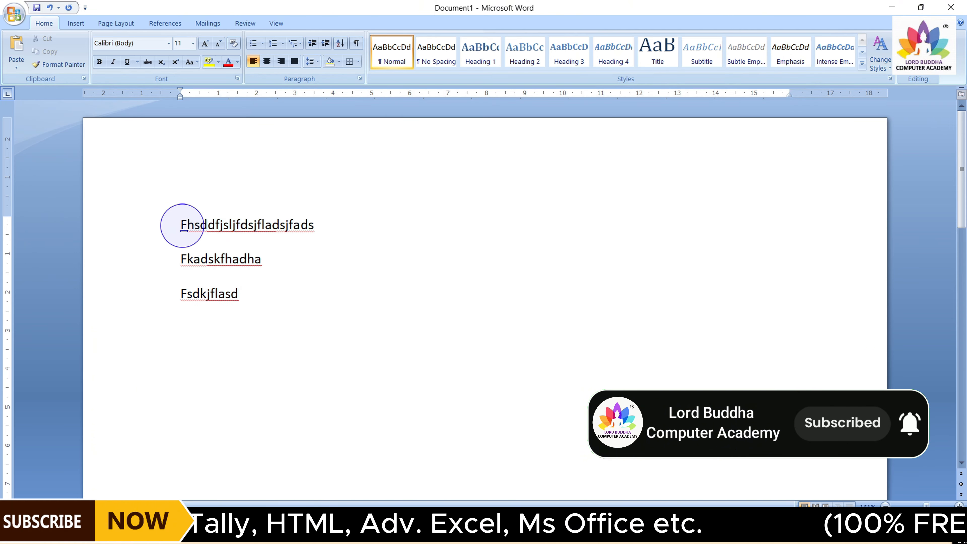
{"action": "left_click", "coordinate": [882, 64]}
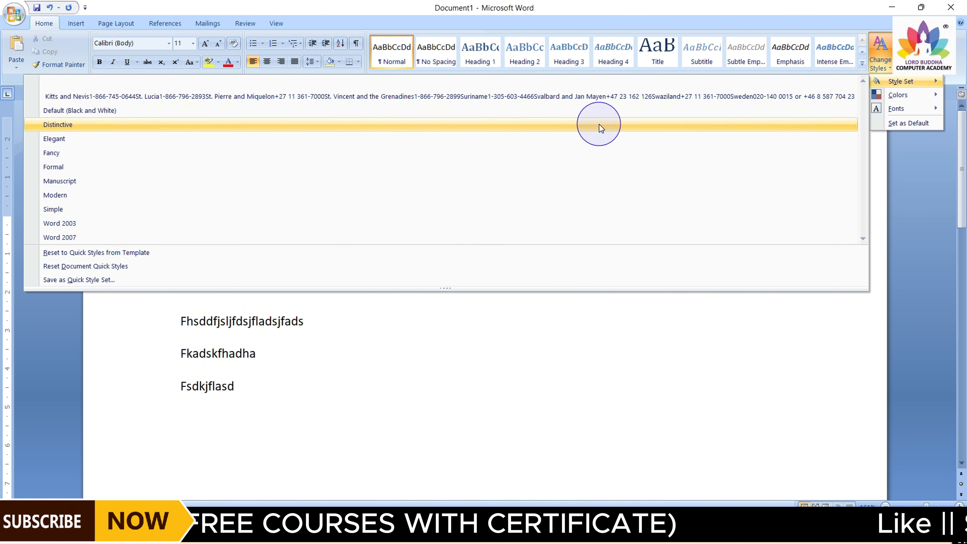
{"action": "left_click", "coordinate": [912, 186]}
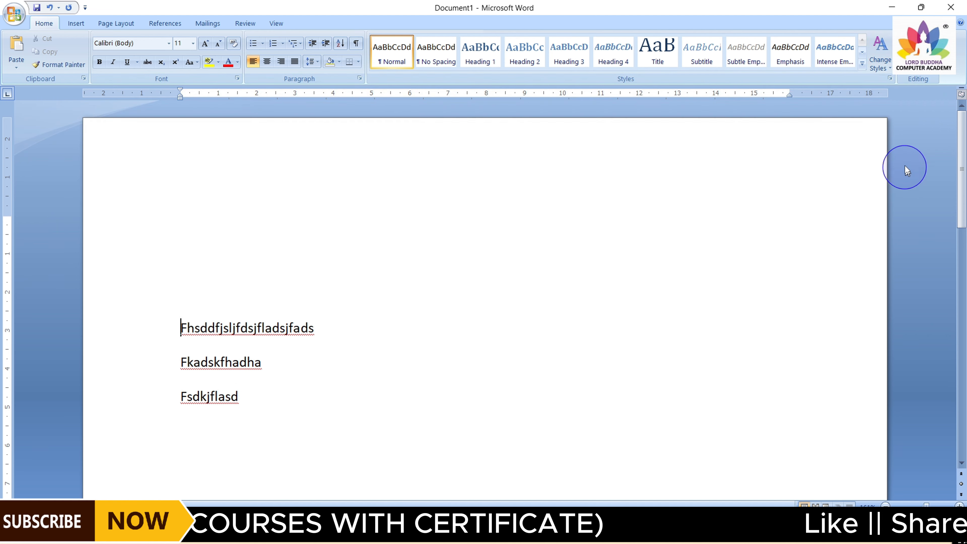
{"action": "left_click", "coordinate": [880, 57]}
{"action": "mouse_move", "coordinate": [910, 97]}
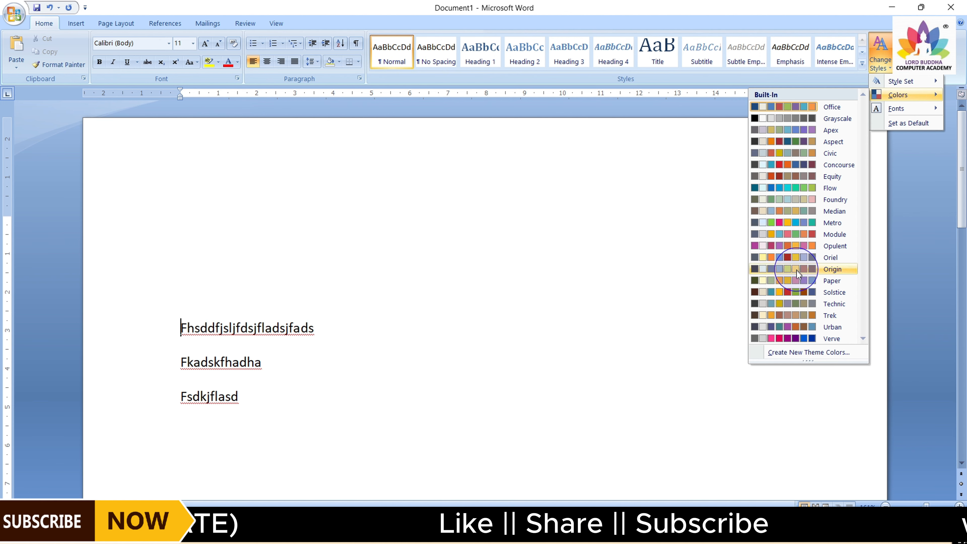
{"action": "left_click", "coordinate": [690, 233]}
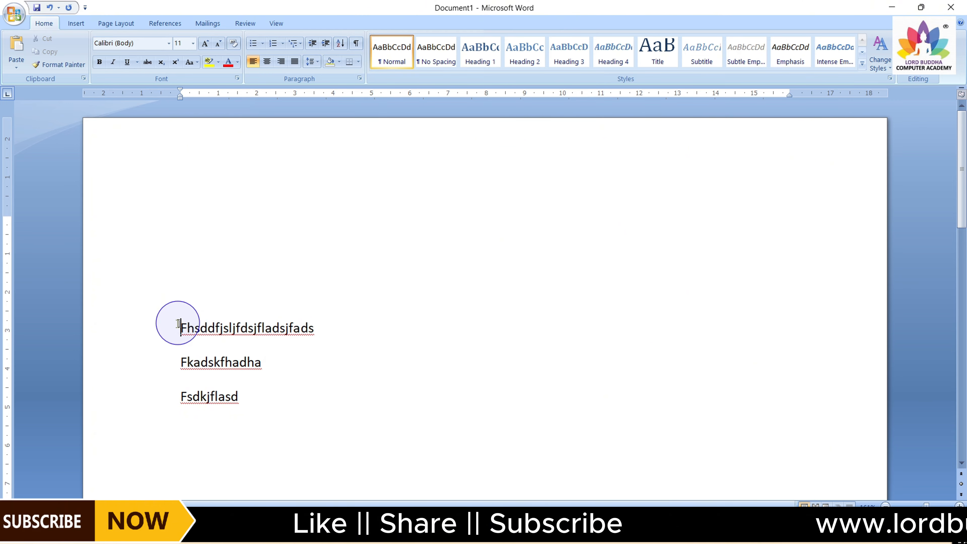
Apply the Heading 1 style to the first line of text
{"action": "left_click_drag", "start_coordinate": [178, 325], "coordinate": [311, 324]}
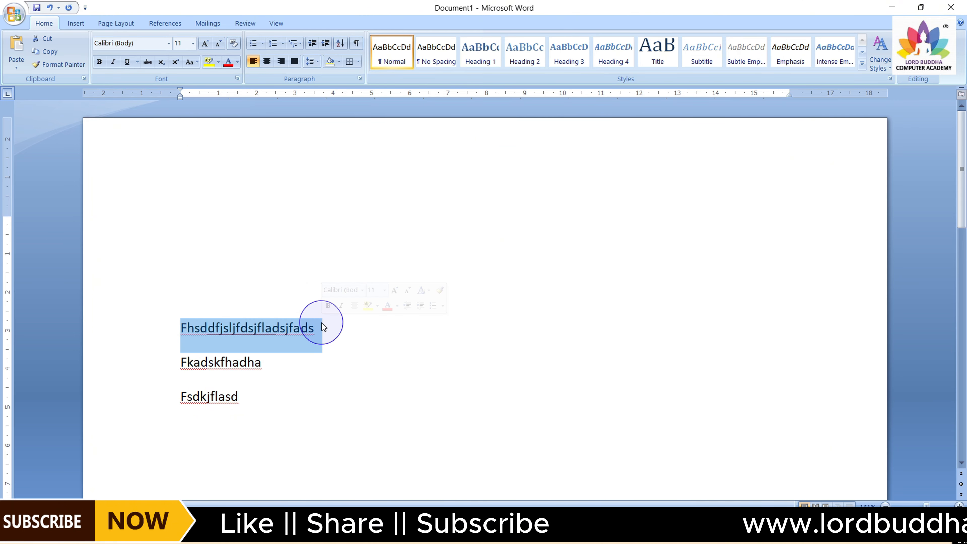
{"action": "left_click", "coordinate": [480, 48]}
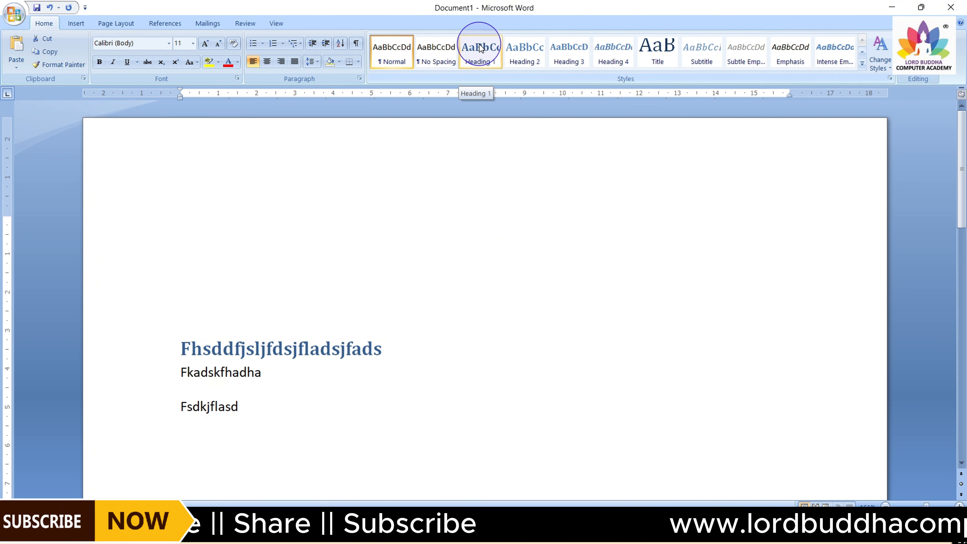
{"action": "left_click", "coordinate": [465, 263]}
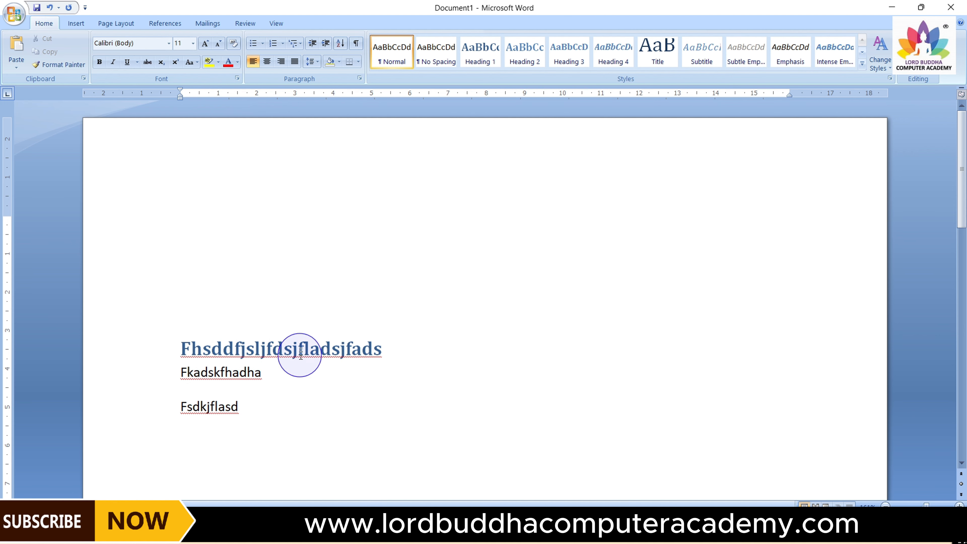
Try the Trek theme colours under Change Styles, then switch the colours back to Office
{"action": "left_click", "coordinate": [880, 61]}
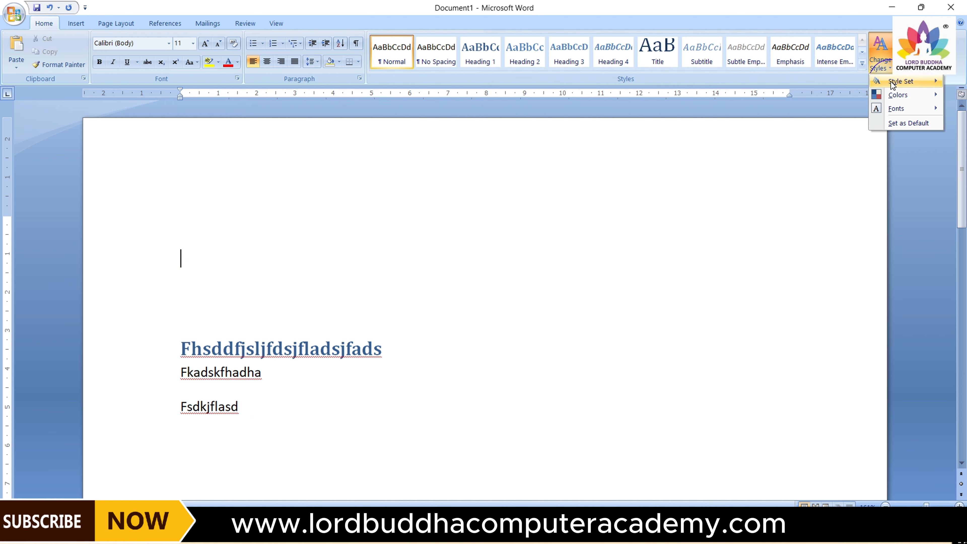
{"action": "left_click", "coordinate": [898, 95]}
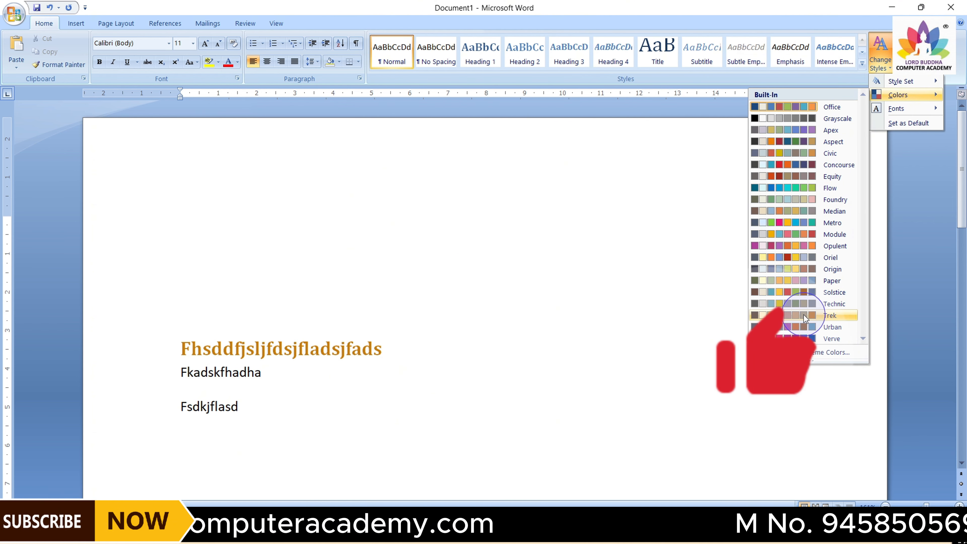
{"action": "left_click", "coordinate": [814, 317]}
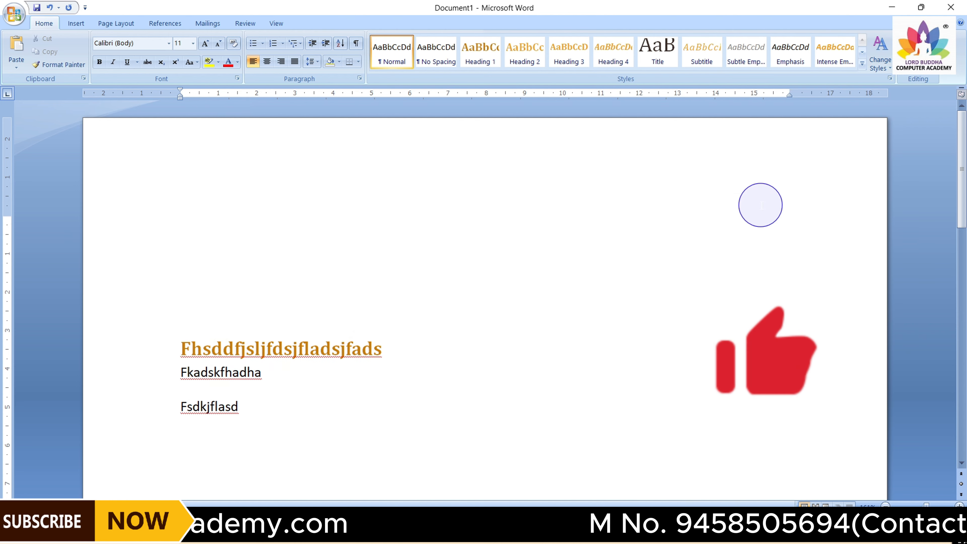
{"action": "left_click", "coordinate": [876, 63]}
{"action": "mouse_move", "coordinate": [893, 95]}
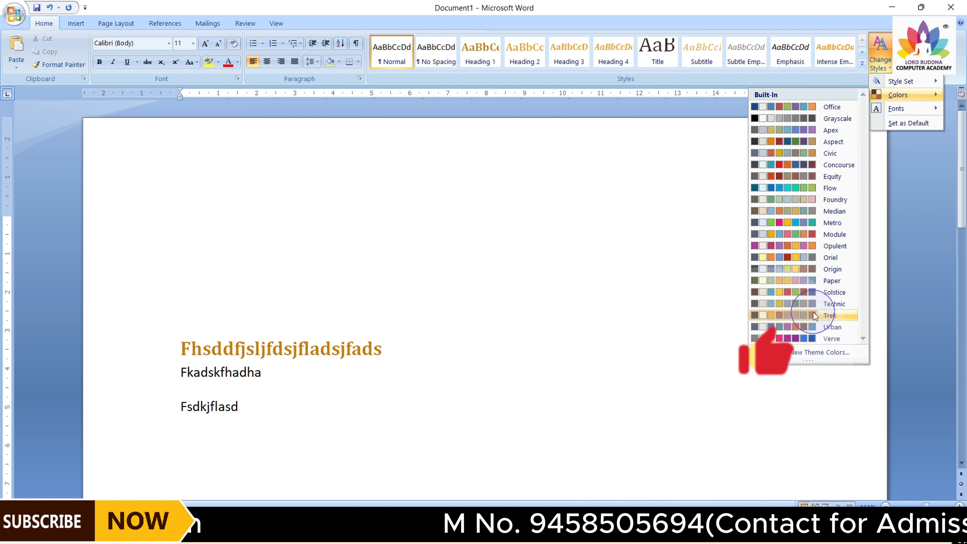
{"action": "left_click", "coordinate": [832, 108]}
{"action": "left_click", "coordinate": [881, 56]}
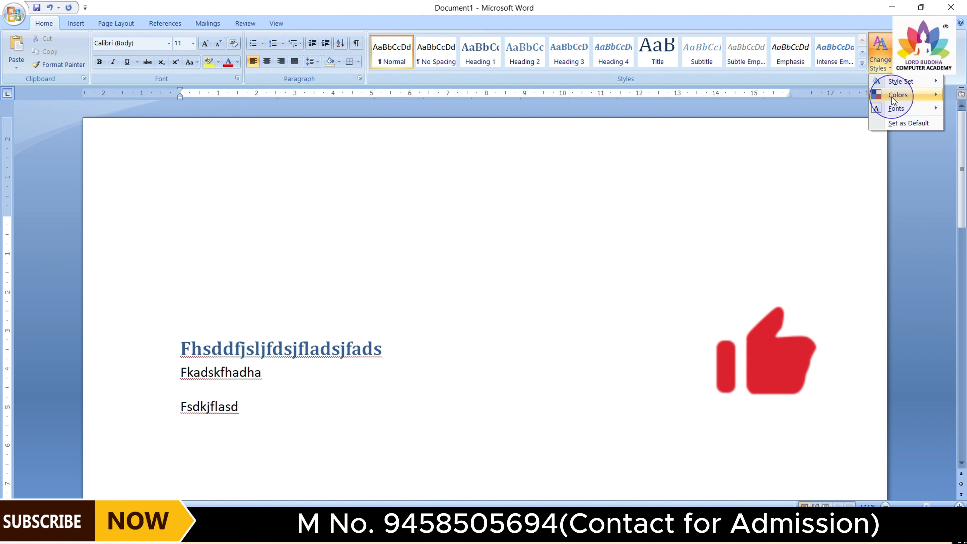
{"action": "mouse_move", "coordinate": [893, 99]}
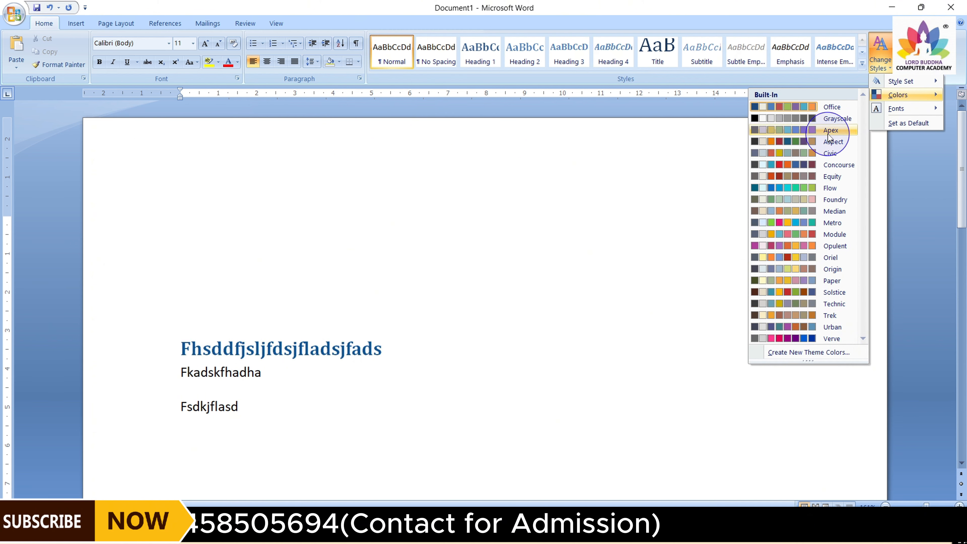
{"action": "mouse_move", "coordinate": [902, 116]}
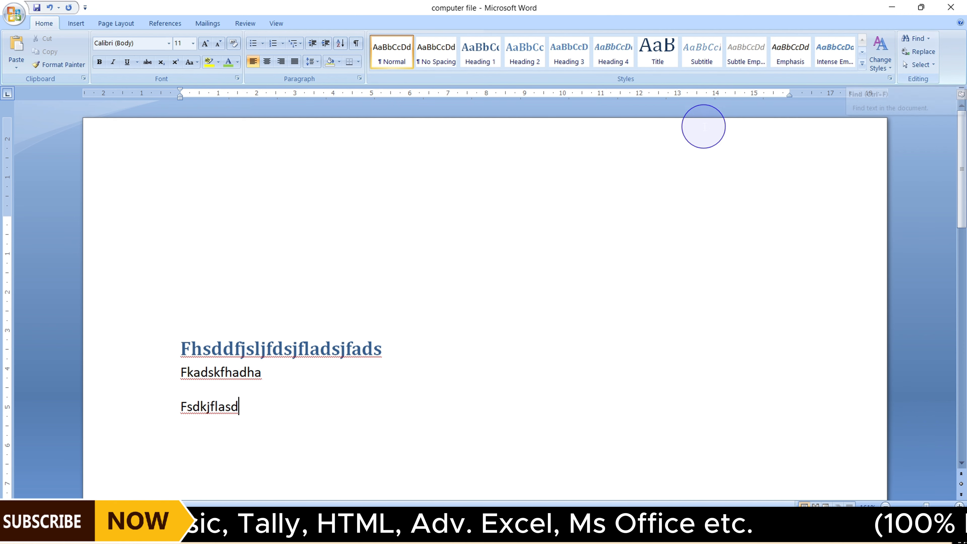
Replace all document text with random sample paragraphs generated by =rand(15)
{"action": "left_click", "coordinate": [263, 256]}
{"action": "key", "text": "ctrl+a"}
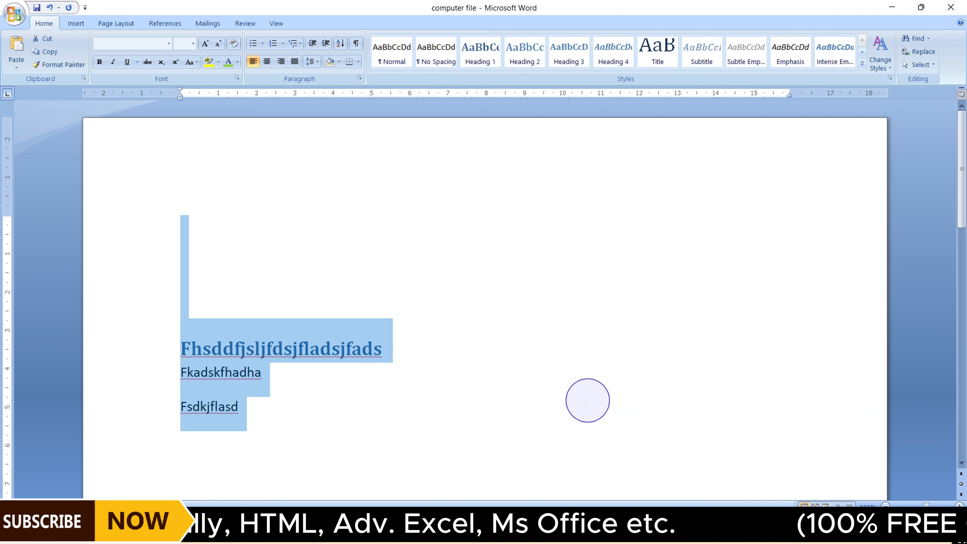
{"action": "key", "text": "Delete"}
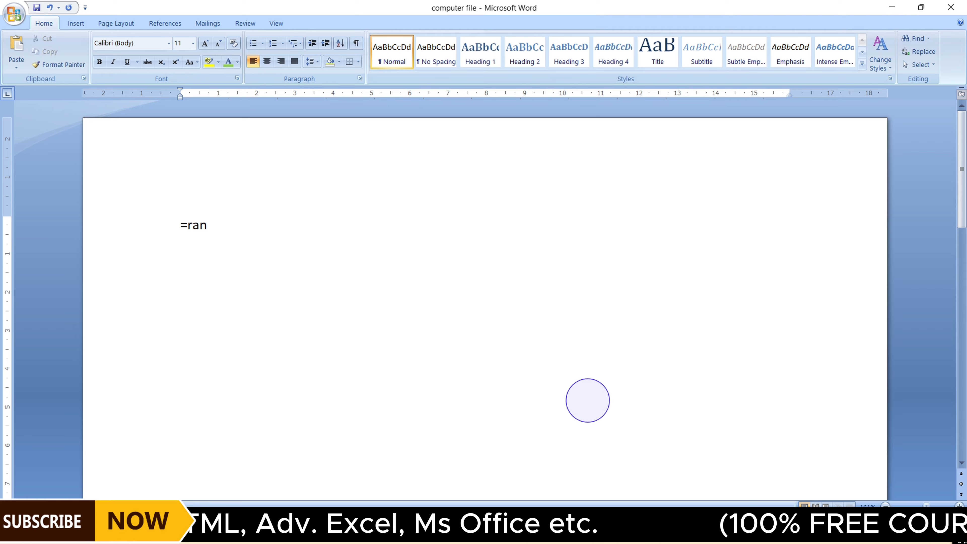
{"action": "type", "text": "=rand(15)"}
{"action": "key", "text": "Return"}
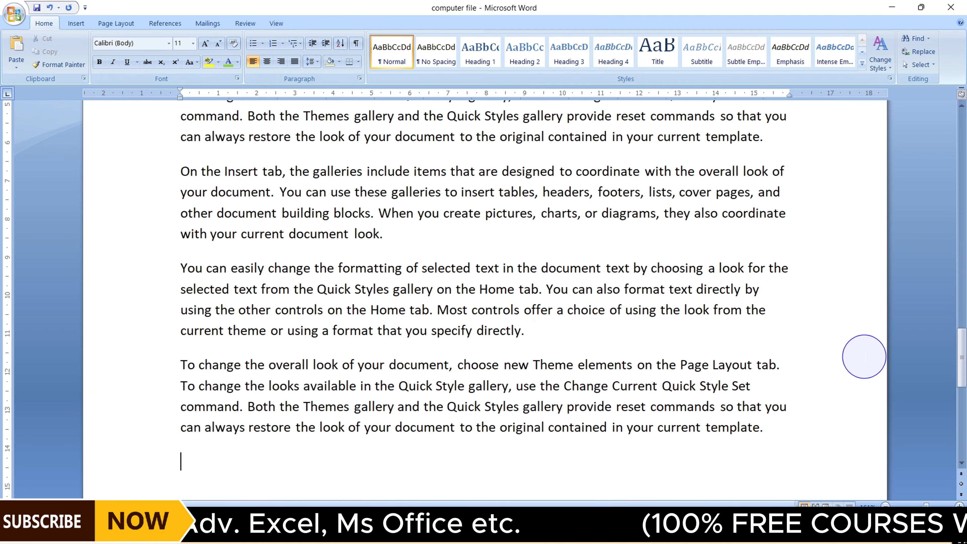
Open Find and search the document for the word you
{"action": "left_click_drag", "start_coordinate": [959, 369], "coordinate": [964, 149]}
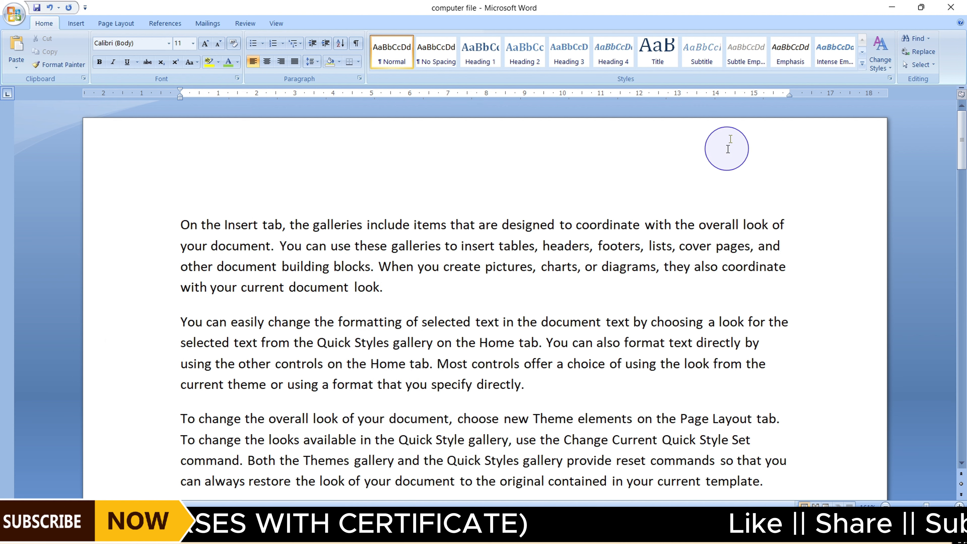
{"action": "left_click", "coordinate": [912, 39]}
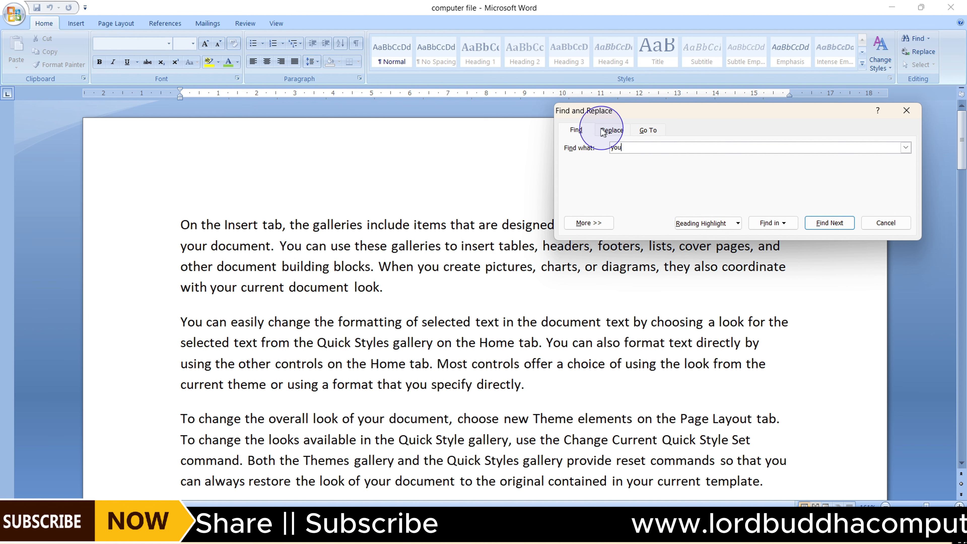
{"action": "left_click", "coordinate": [832, 223]}
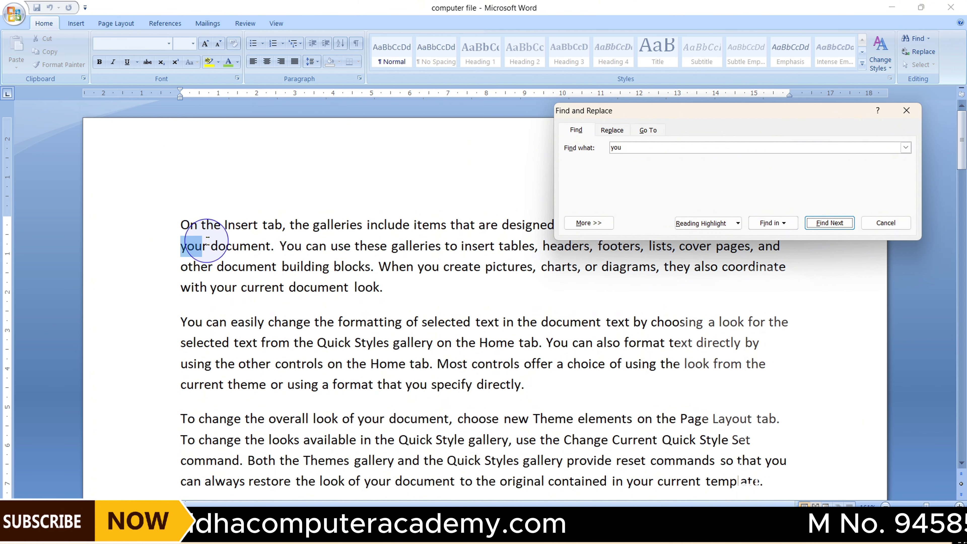
Step through each further occurrence of you in the document, then close the Find dialog
{"action": "left_click", "coordinate": [819, 224]}
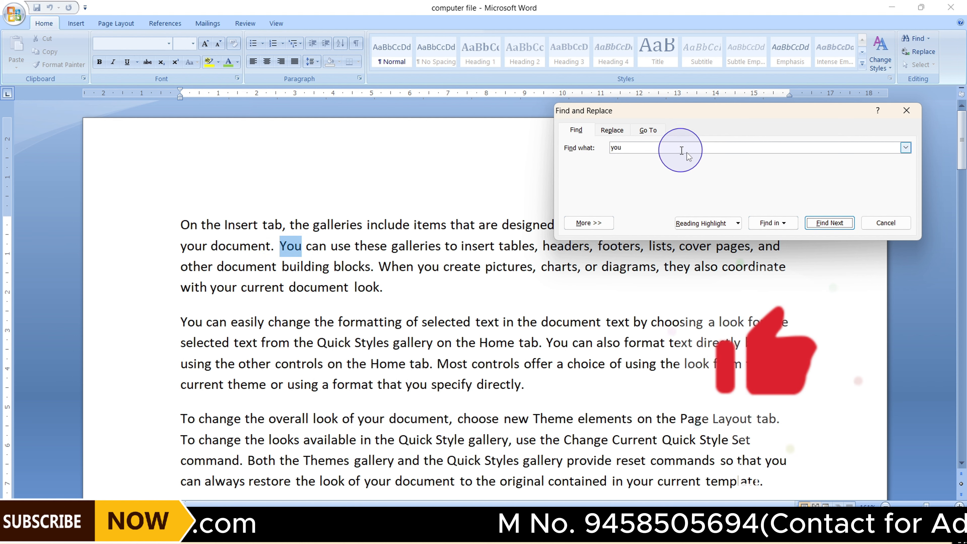
{"action": "left_click", "coordinate": [814, 224]}
{"action": "left_click", "coordinate": [816, 224]}
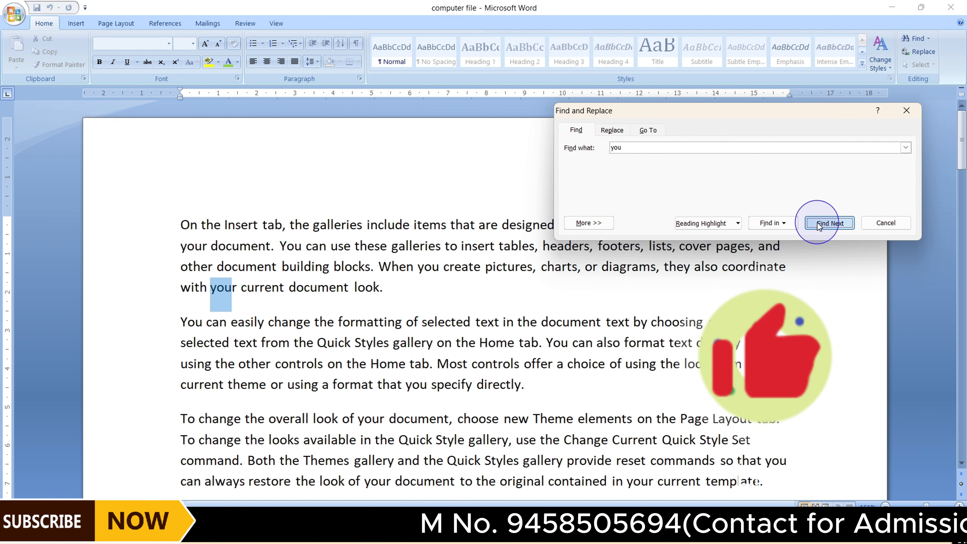
{"action": "left_click", "coordinate": [818, 224]}
{"action": "left_click", "coordinate": [818, 224]}
{"action": "left_click", "coordinate": [819, 224]}
{"action": "left_click", "coordinate": [819, 223]}
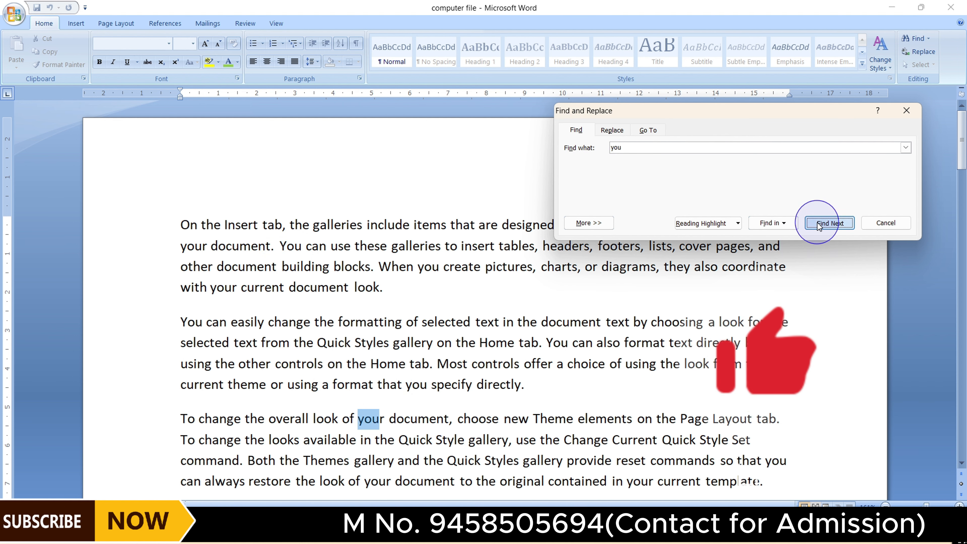
{"action": "left_click", "coordinate": [819, 224]}
{"action": "left_click", "coordinate": [819, 224]}
{"action": "left_click", "coordinate": [819, 224]}
{"action": "left_click", "coordinate": [818, 224]}
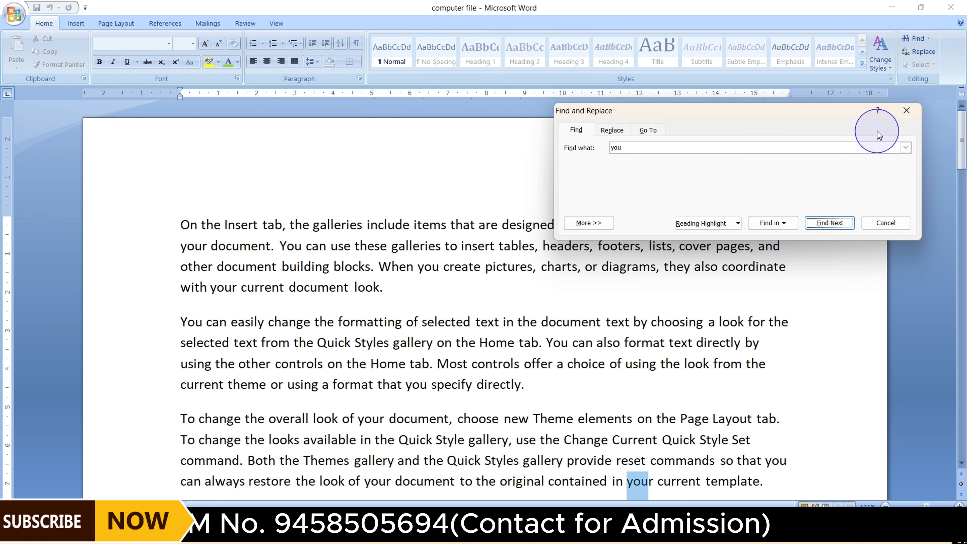
{"action": "left_click", "coordinate": [902, 114]}
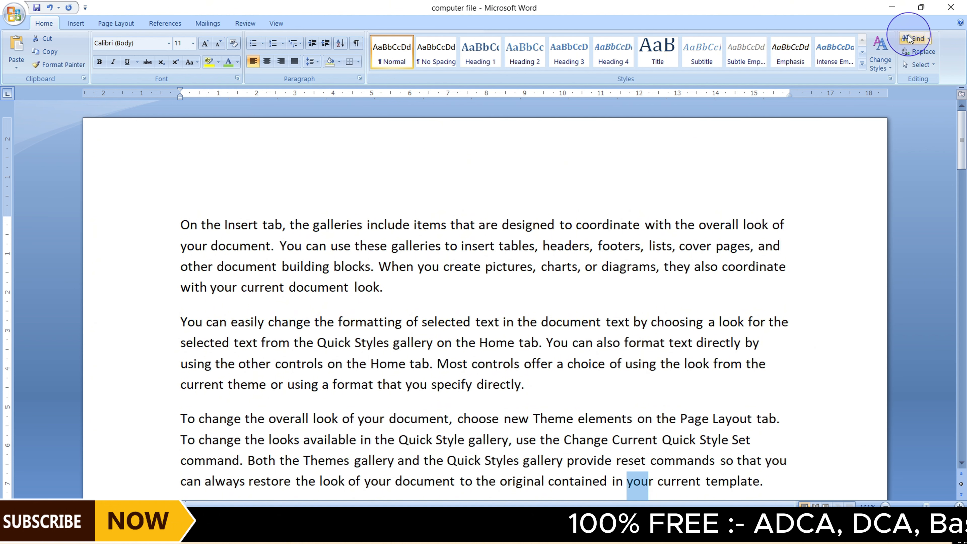
Replace every occurrence of insert in the document with Computer using Replace All
{"action": "left_click", "coordinate": [926, 51]}
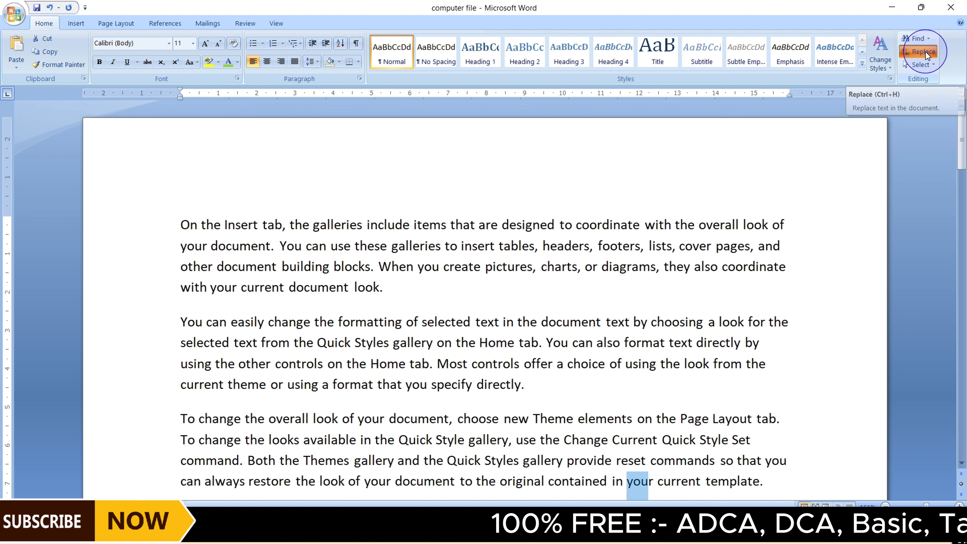
{"action": "mouse_move", "coordinate": [644, 119]}
{"action": "left_mouse_down"}
{"action": "mouse_move", "coordinate": [584, 130]}
{"action": "mouse_move", "coordinate": [639, 102]}
{"action": "left_mouse_up"}
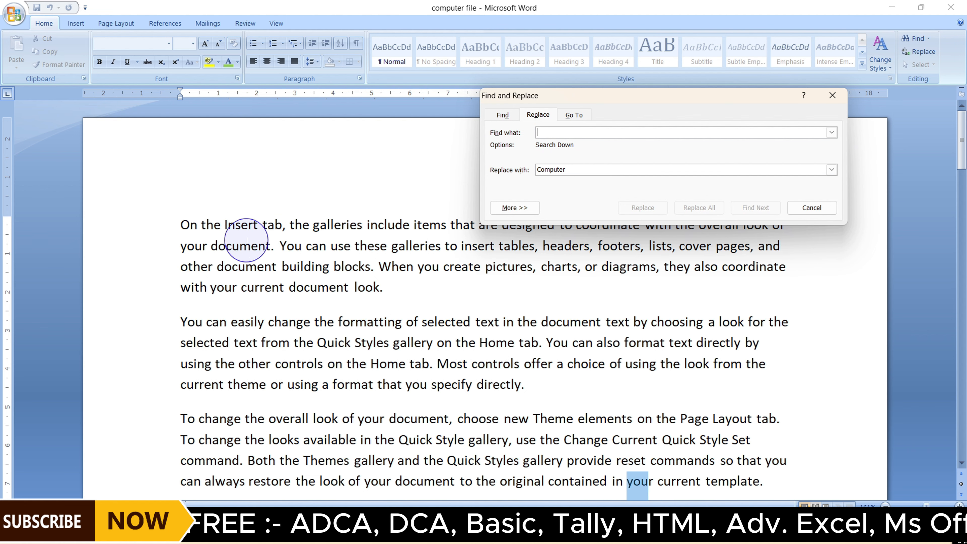
{"action": "type", "text": "insert"}
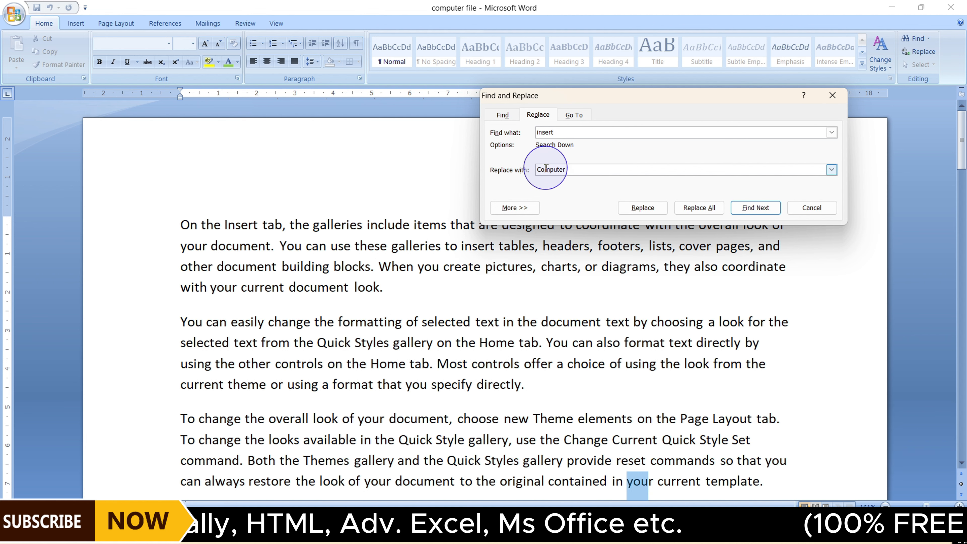
{"action": "left_click", "coordinate": [579, 170]}
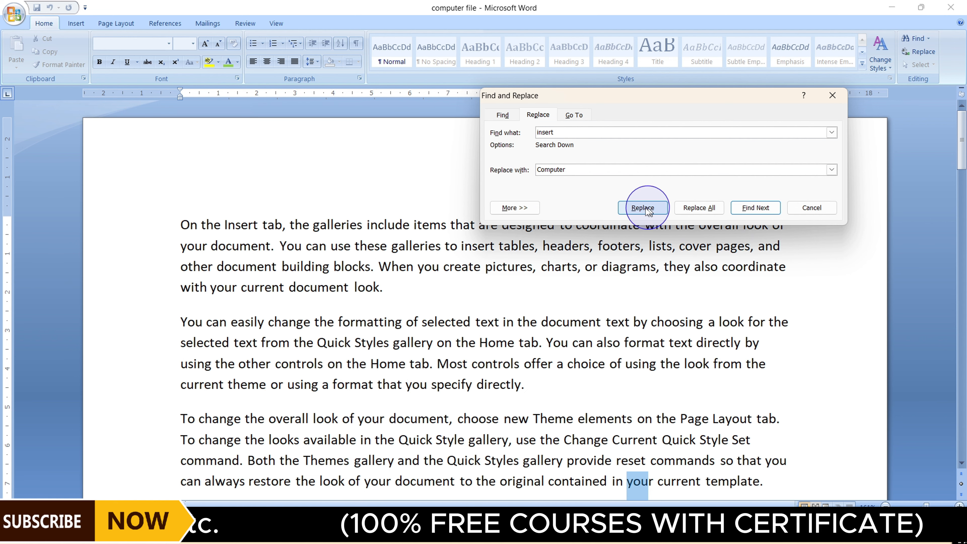
{"action": "left_click", "coordinate": [227, 220]}
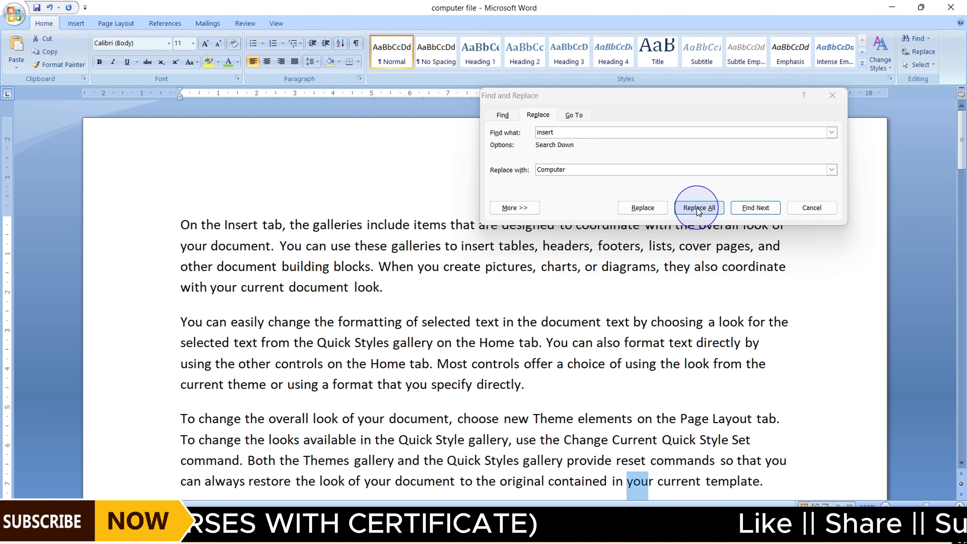
{"action": "scroll", "coordinate": [273, 271], "scroll_direction": "down", "scroll_amount": 2}
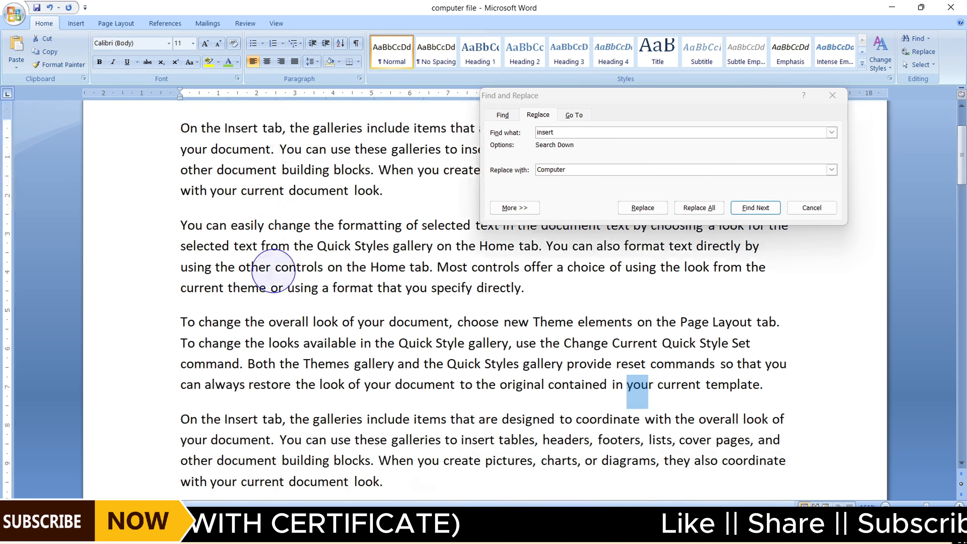
{"action": "scroll", "coordinate": [273, 271], "scroll_direction": "up", "scroll_amount": 2}
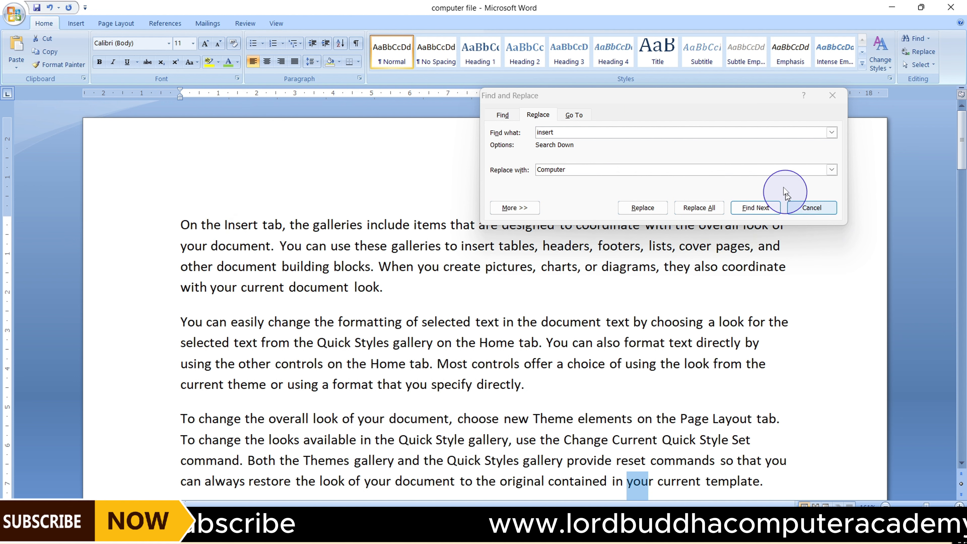
{"action": "left_click", "coordinate": [701, 208]}
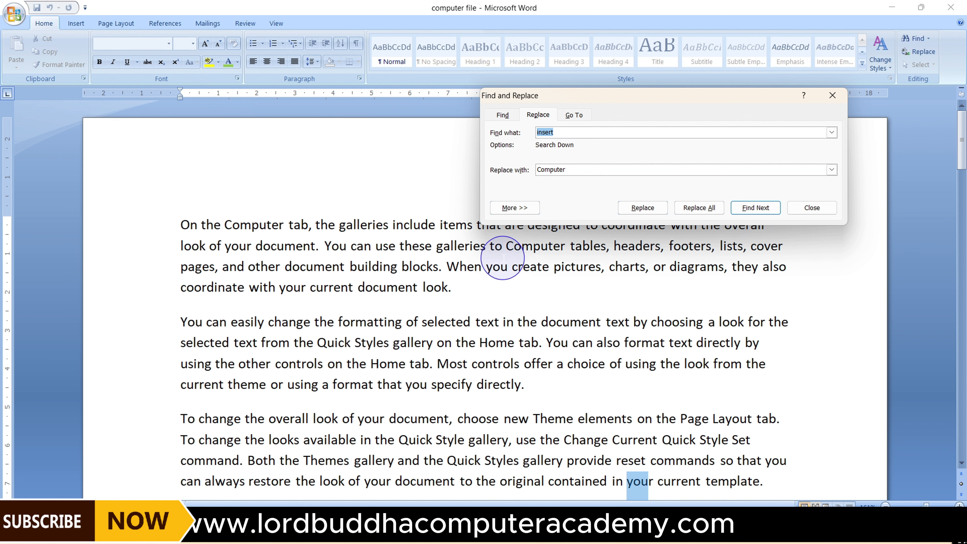
{"action": "scroll", "coordinate": [505, 257], "scroll_direction": "down", "scroll_amount": 3}
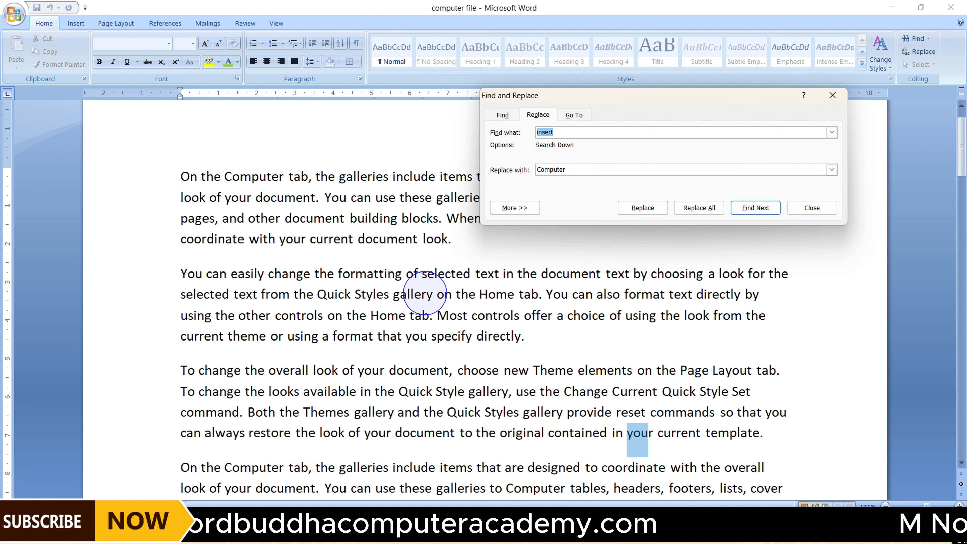
{"action": "scroll", "coordinate": [392, 284], "scroll_direction": "down", "scroll_amount": 10}
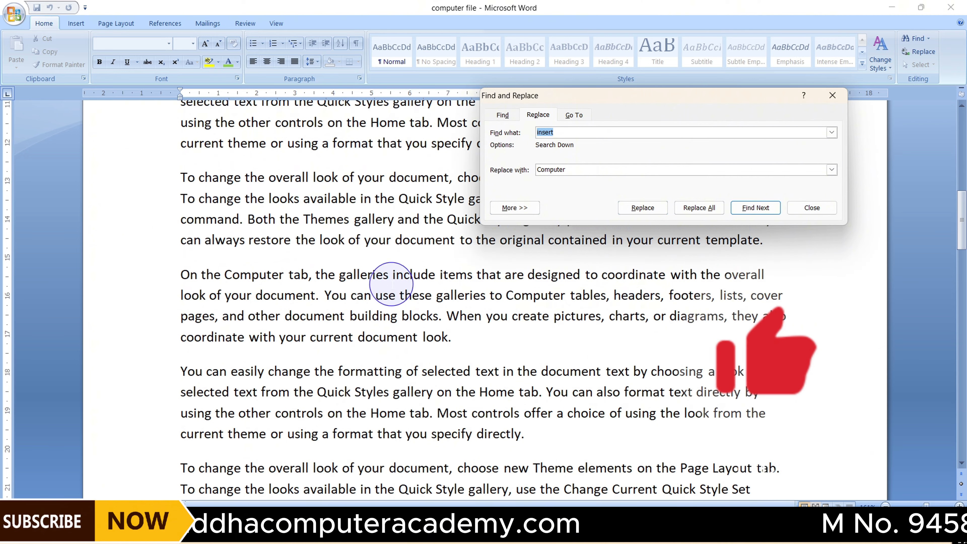
{"action": "scroll", "coordinate": [393, 284], "scroll_direction": "up", "scroll_amount": 3}
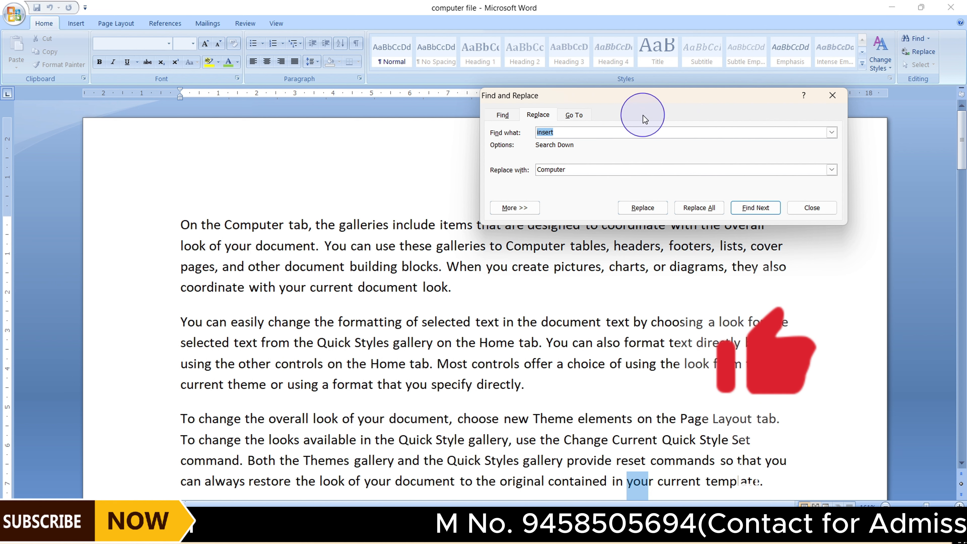
Use Go To in the Find and Replace dialog to jump to line 3 of the document
{"action": "left_click", "coordinate": [502, 115]}
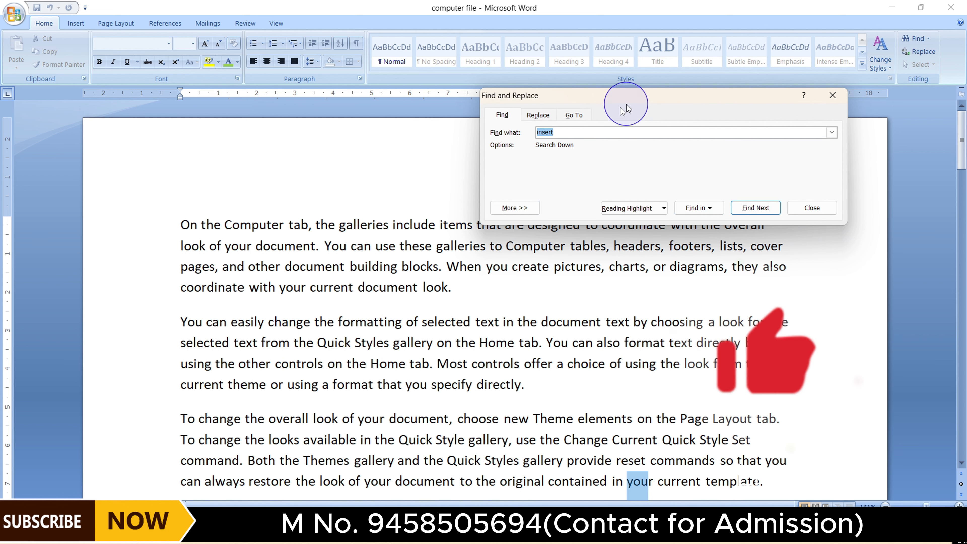
{"action": "left_click", "coordinate": [540, 114]}
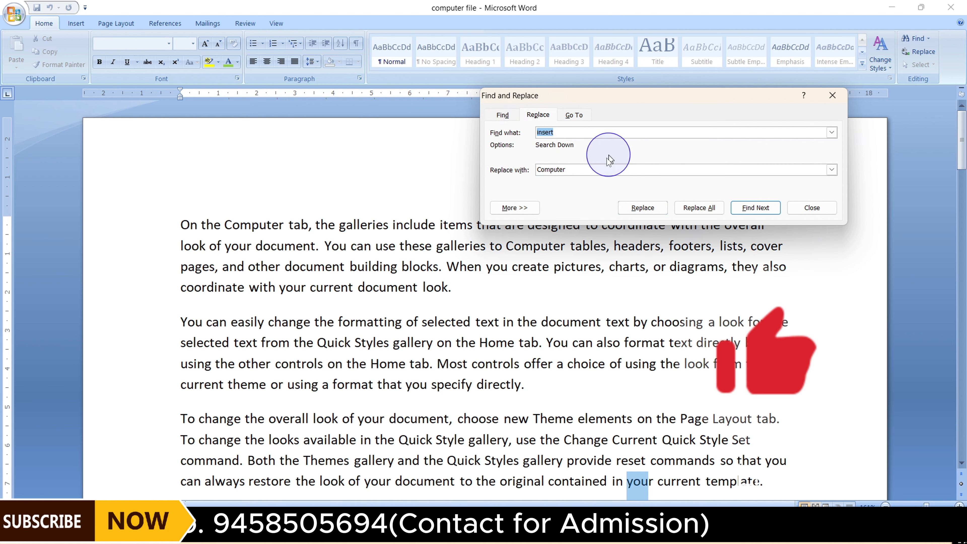
{"action": "left_click", "coordinate": [574, 115]}
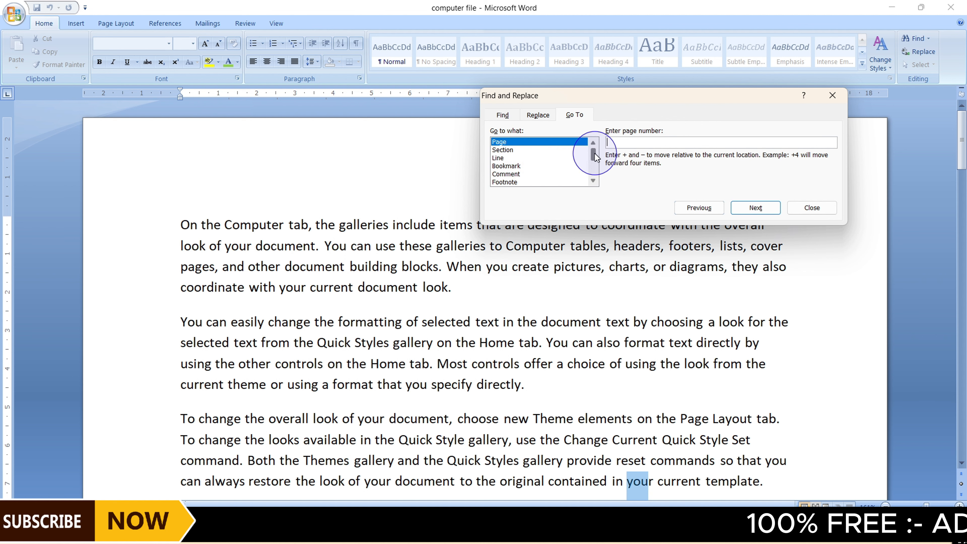
{"action": "mouse_move", "coordinate": [595, 159]}
{"action": "left_mouse_down"}
{"action": "mouse_move", "coordinate": [597, 170]}
{"action": "mouse_move", "coordinate": [598, 157]}
{"action": "left_mouse_up"}
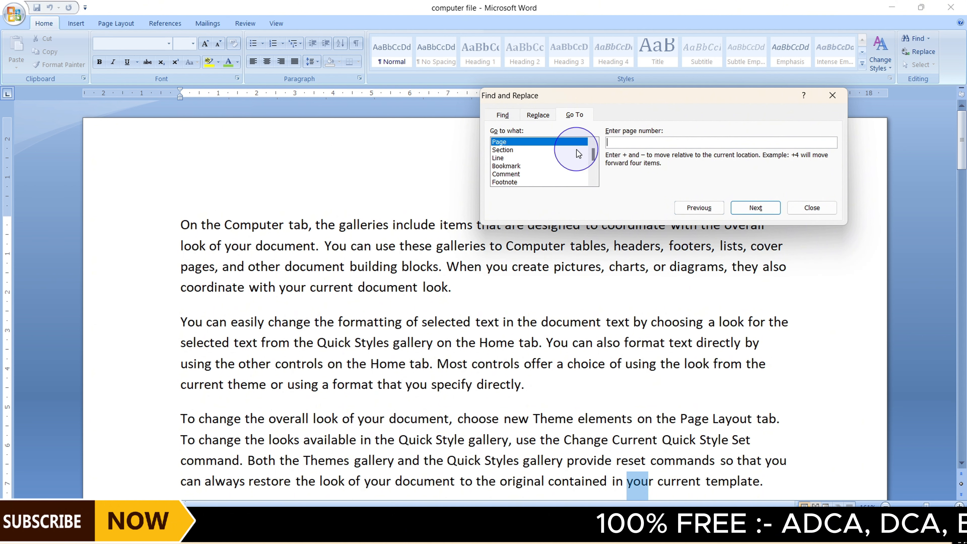
{"action": "left_click", "coordinate": [178, 223]}
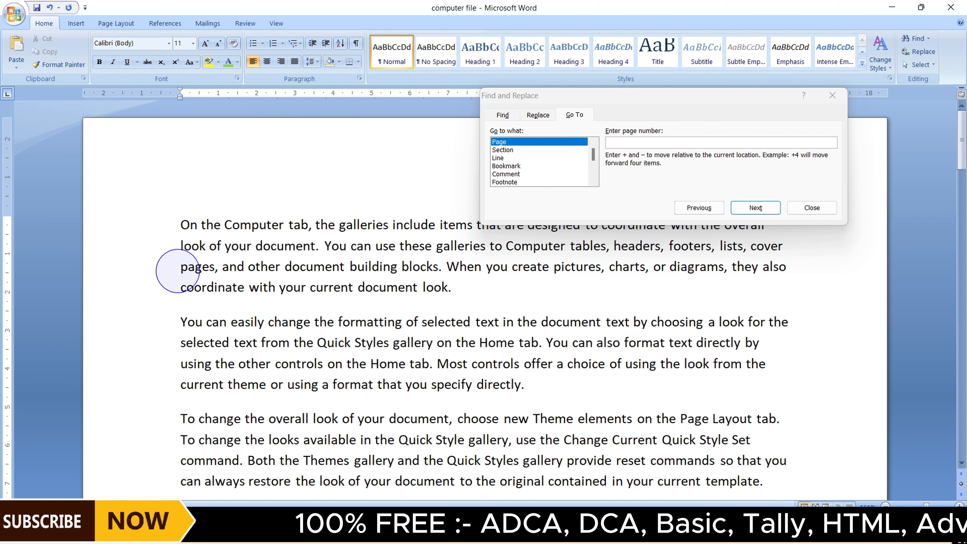
{"action": "left_click", "coordinate": [499, 158]}
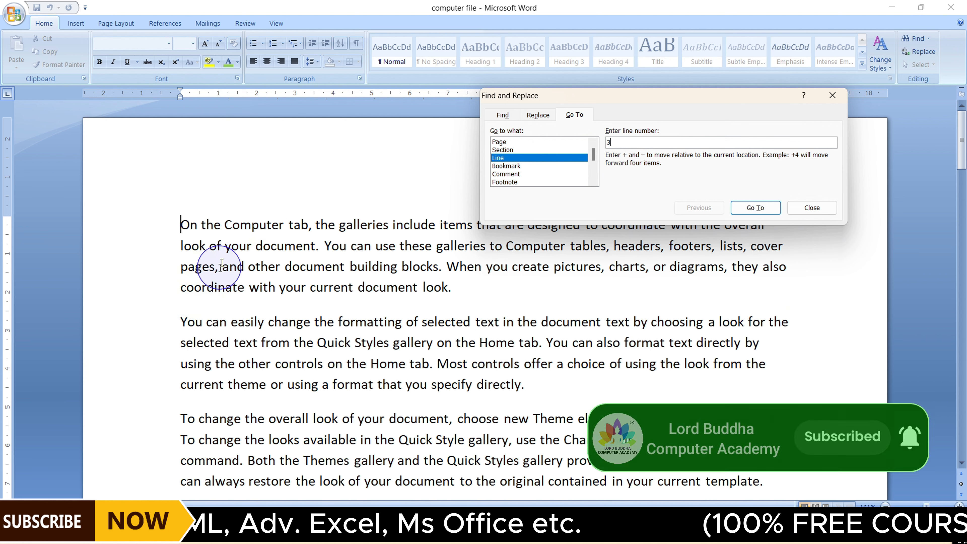
{"action": "left_click", "coordinate": [756, 208]}
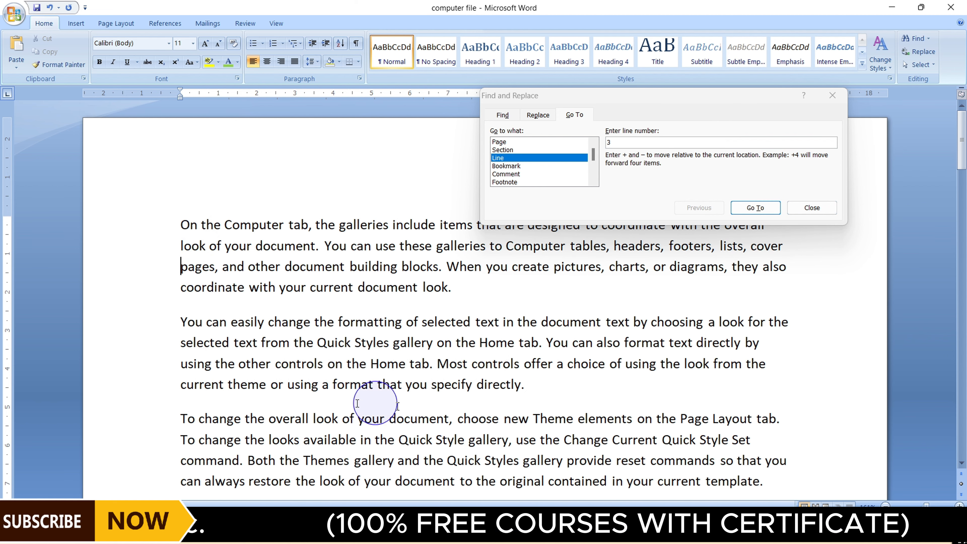
Jump to page 2 of the document with Go To
{"action": "mouse_move", "coordinate": [962, 152]}
{"action": "left_mouse_down"}
{"action": "mouse_move", "coordinate": [962, 248]}
{"action": "mouse_move", "coordinate": [961, 147]}
{"action": "left_mouse_up"}
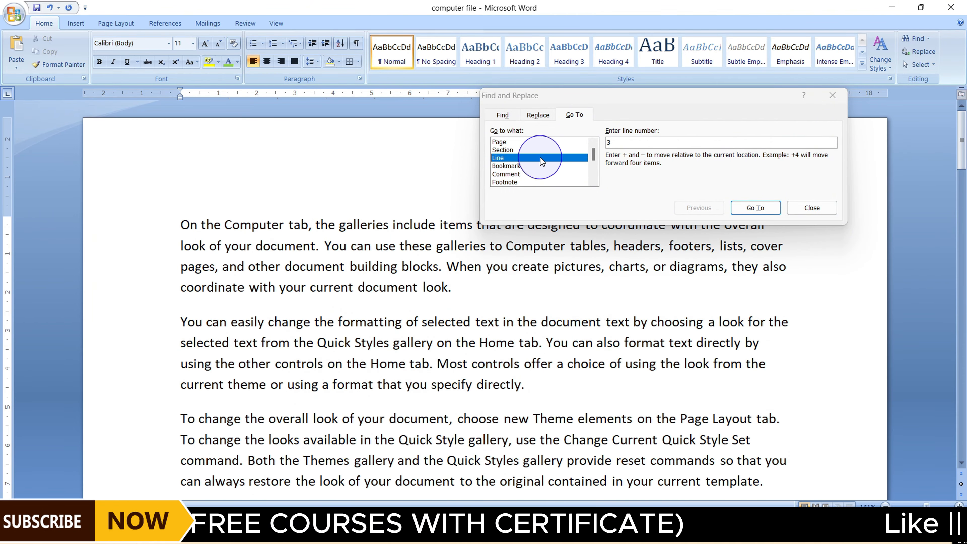
{"action": "left_click", "coordinate": [513, 143]}
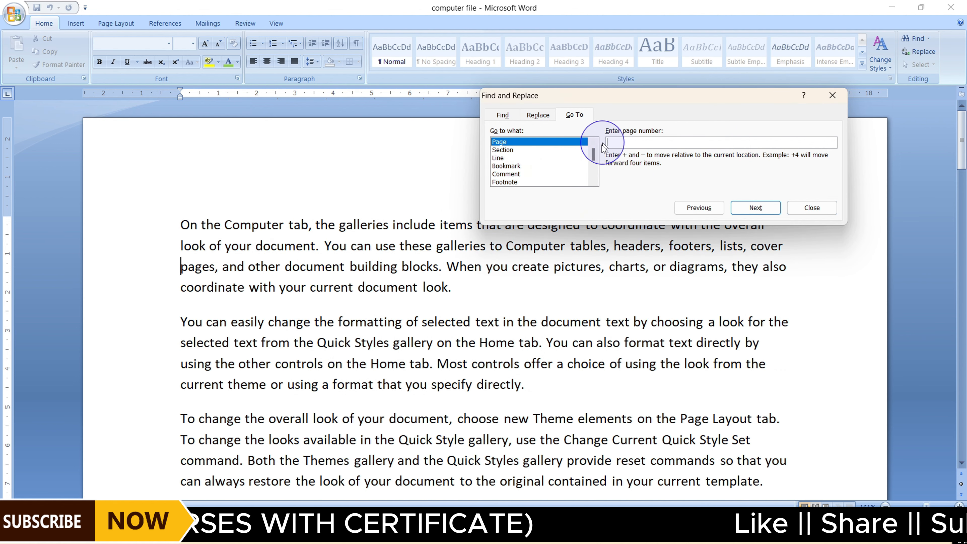
{"action": "left_click", "coordinate": [619, 143]}
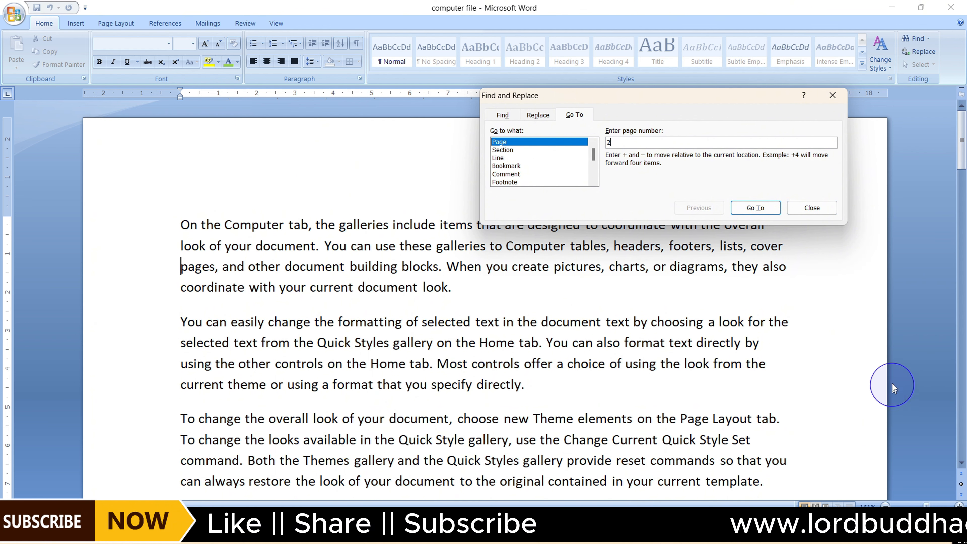
{"action": "left_click", "coordinate": [756, 208]}
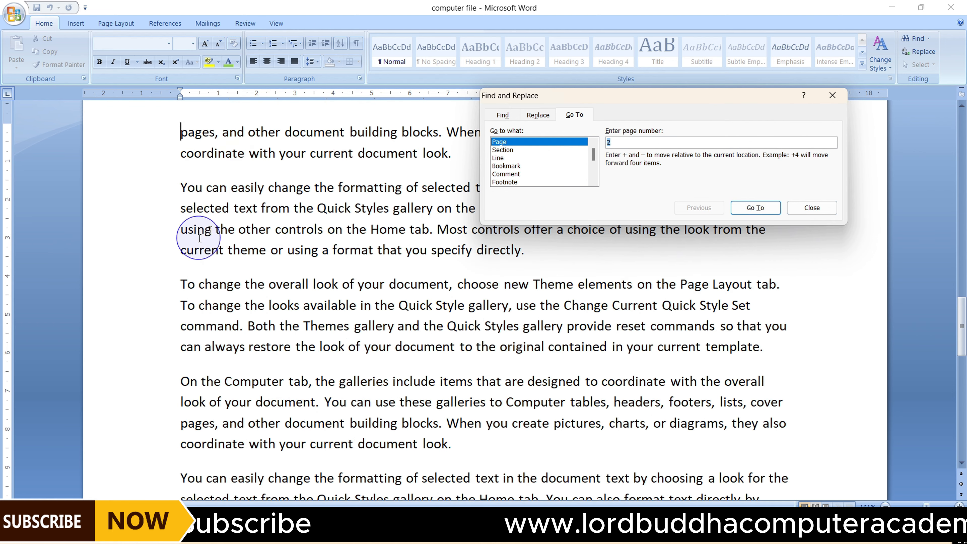
{"action": "scroll", "coordinate": [144, 281], "scroll_direction": "up", "scroll_amount": 5}
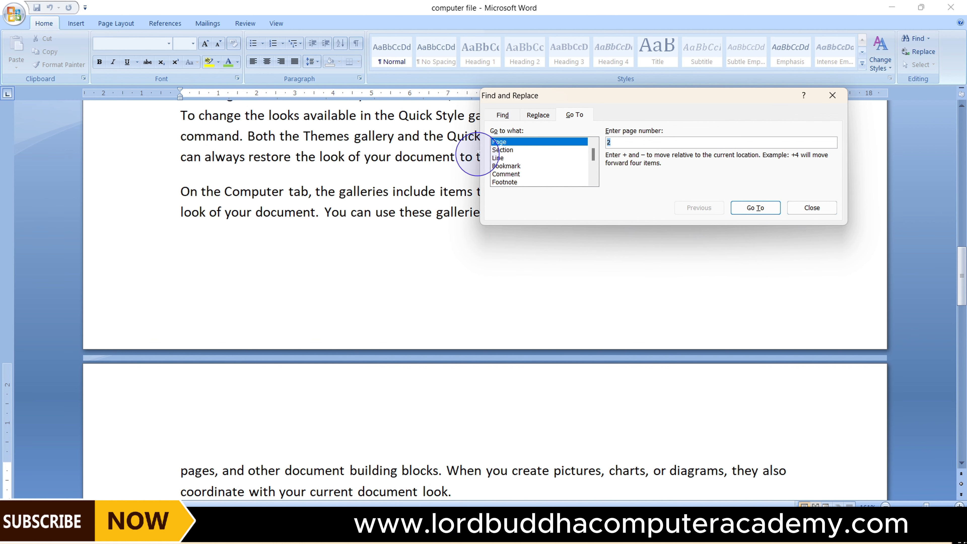
Review the Find, Replace and Go To tabs, then close the Find and Replace dialog
{"action": "left_click", "coordinate": [502, 115]}
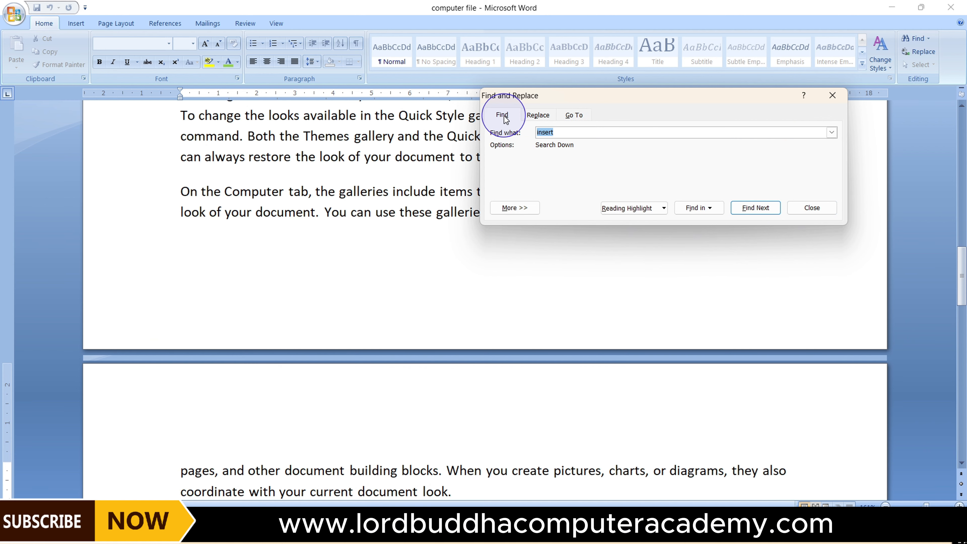
{"action": "left_click", "coordinate": [538, 115]}
{"action": "left_click", "coordinate": [574, 116]}
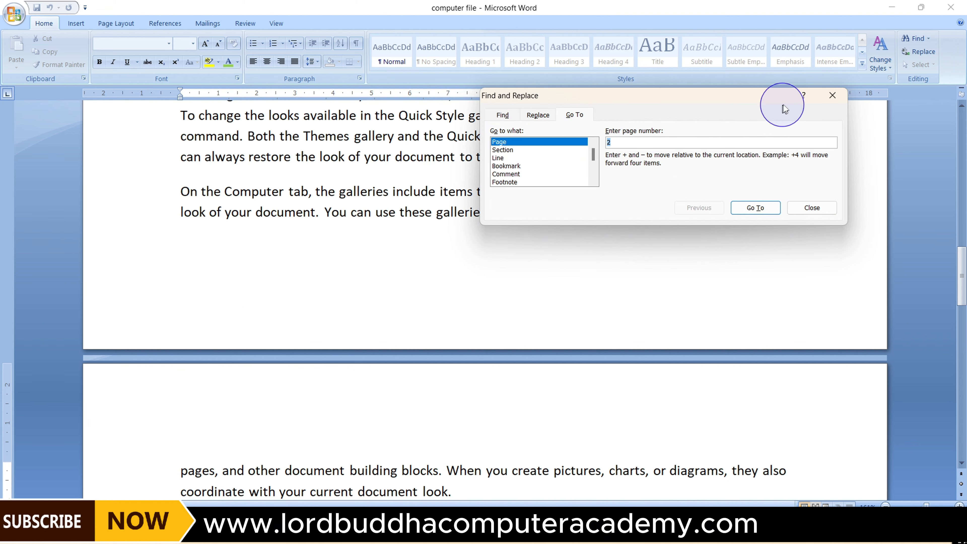
{"action": "left_click", "coordinate": [832, 96]}
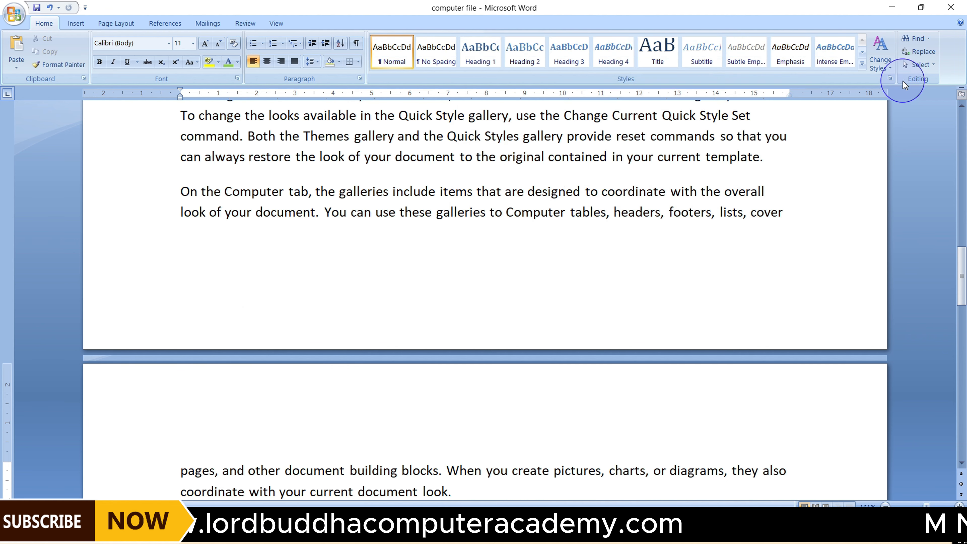
Select the entire document with Select All, then deselect it
{"action": "left_click", "coordinate": [930, 66]}
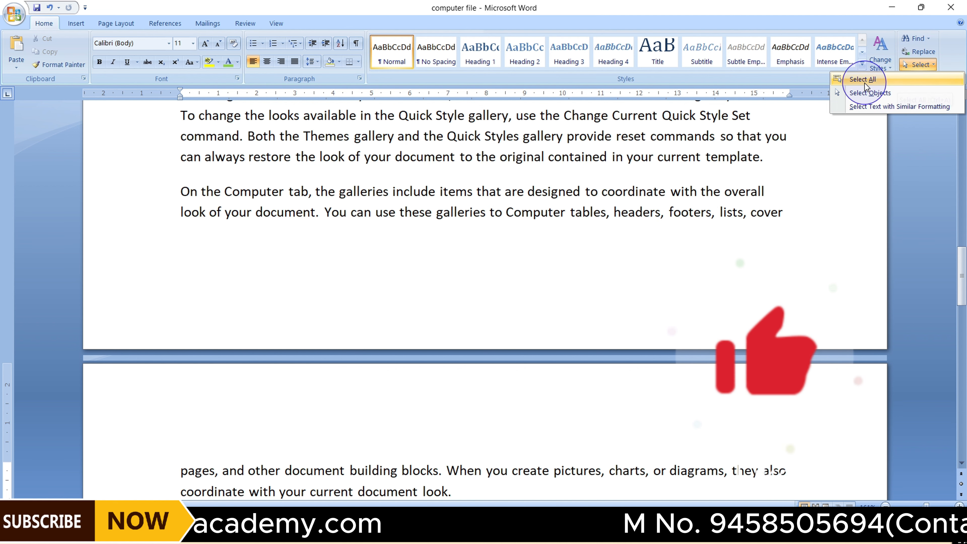
{"action": "left_click", "coordinate": [890, 78]}
{"action": "scroll", "coordinate": [776, 254], "scroll_direction": "down", "scroll_amount": 15}
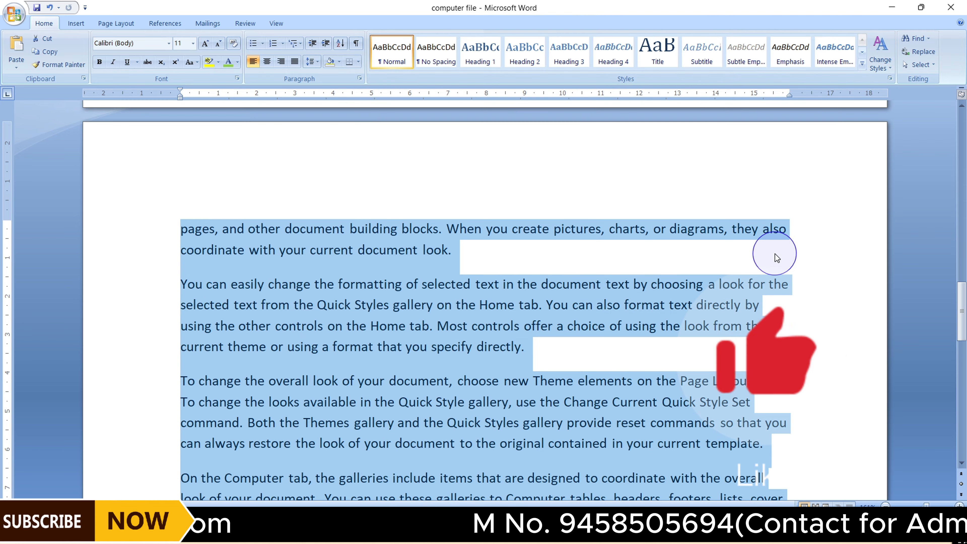
{"action": "scroll", "coordinate": [775, 254], "scroll_direction": "down", "scroll_amount": 12}
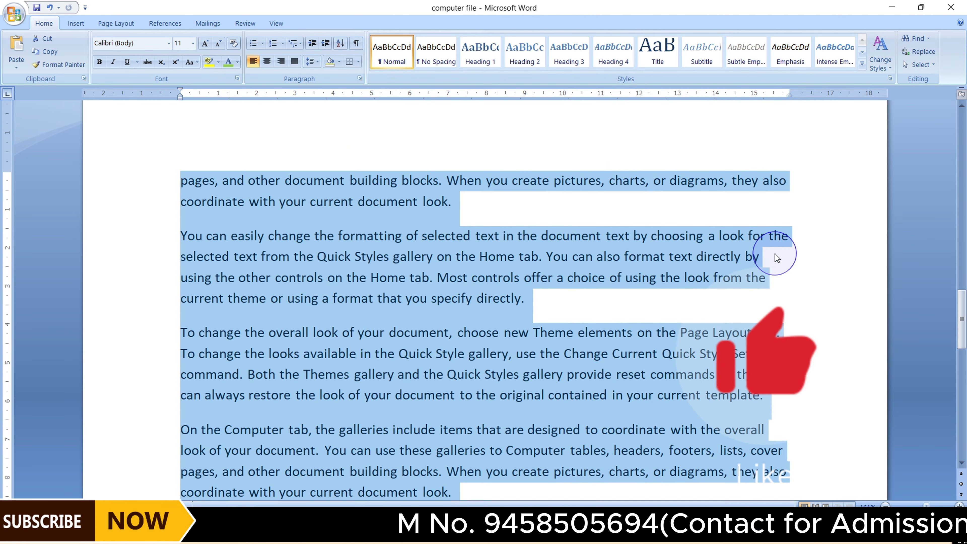
{"action": "scroll", "coordinate": [776, 254], "scroll_direction": "up", "scroll_amount": 8}
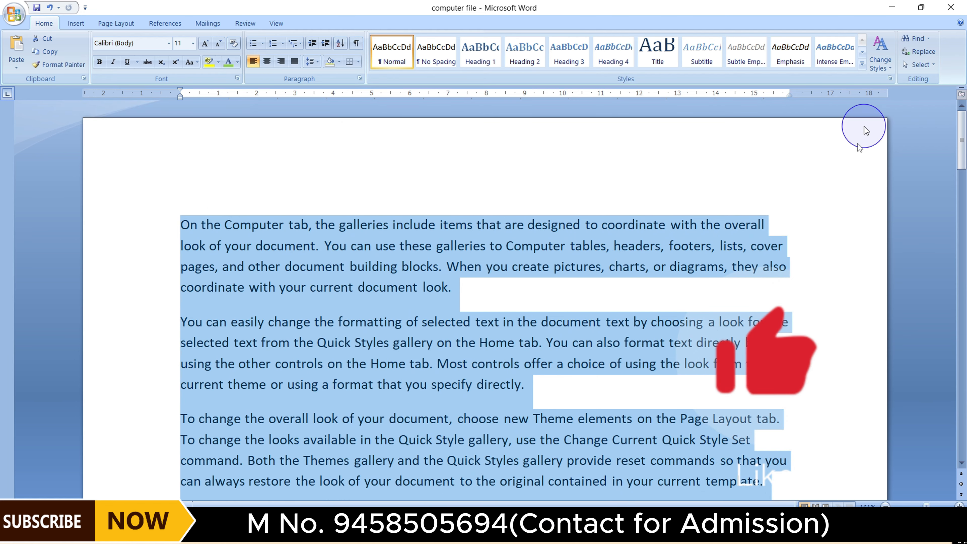
{"action": "left_click", "coordinate": [804, 223]}
Insert the picture 23 from the Desktop at the start of the first paragraph
{"action": "left_click", "coordinate": [921, 64]}
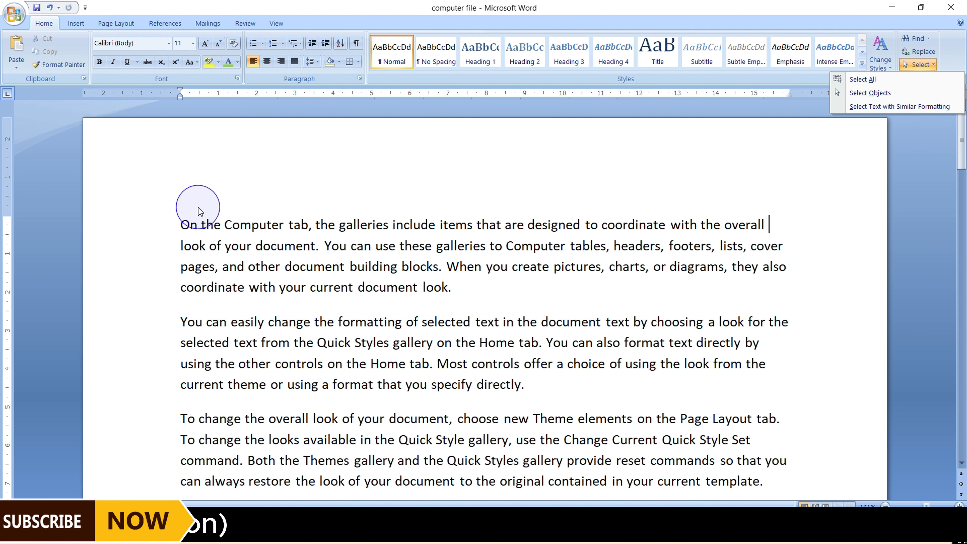
{"action": "left_click", "coordinate": [183, 223]}
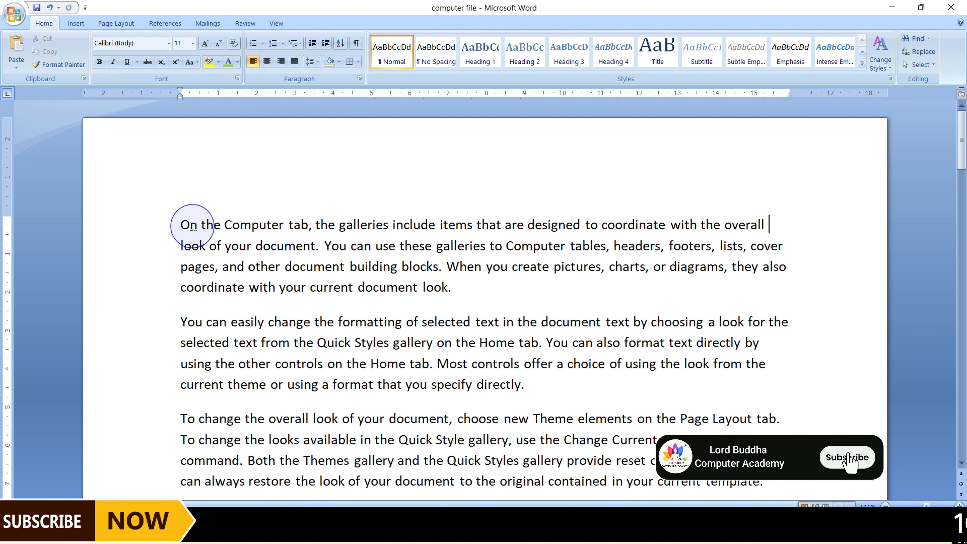
{"action": "left_click", "coordinate": [76, 24]}
{"action": "left_click", "coordinate": [128, 49]}
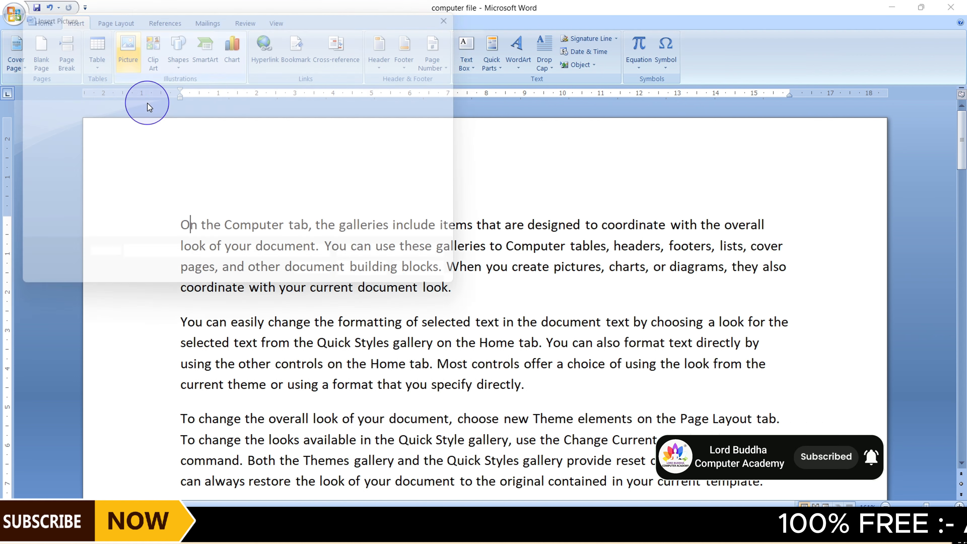
{"action": "left_click", "coordinate": [227, 115]}
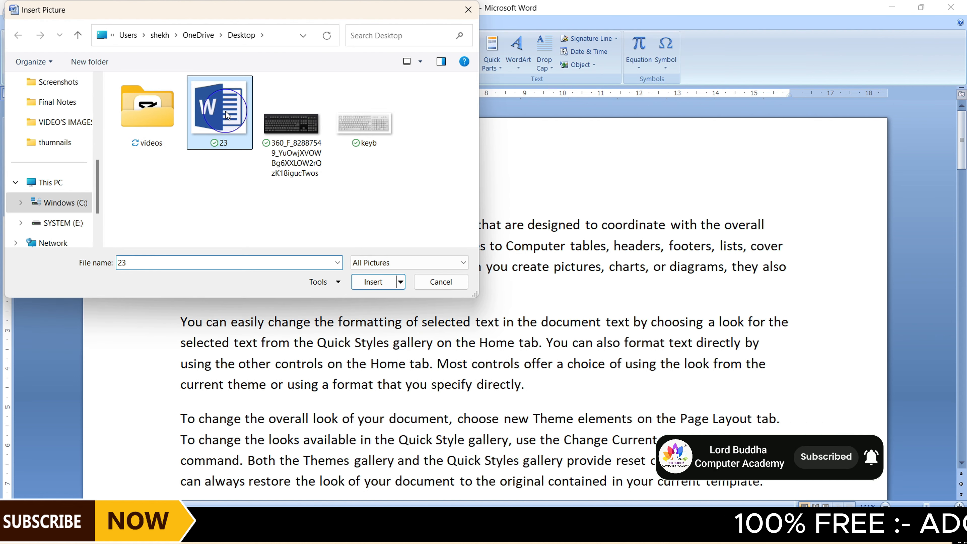
{"action": "left_click", "coordinate": [373, 281]}
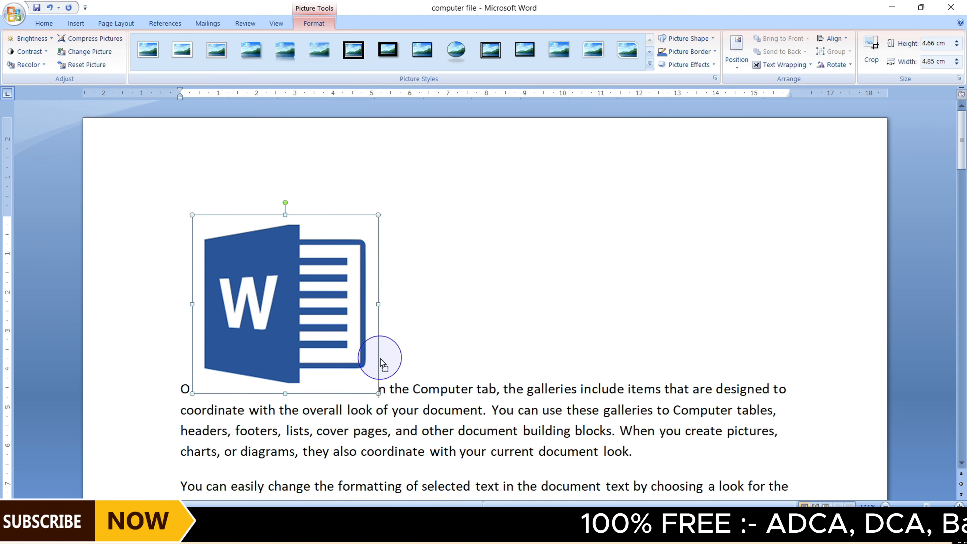
Set the inserted picture's text wrapping to Behind Text
{"action": "left_click", "coordinate": [771, 65]}
{"action": "left_click", "coordinate": [787, 121]}
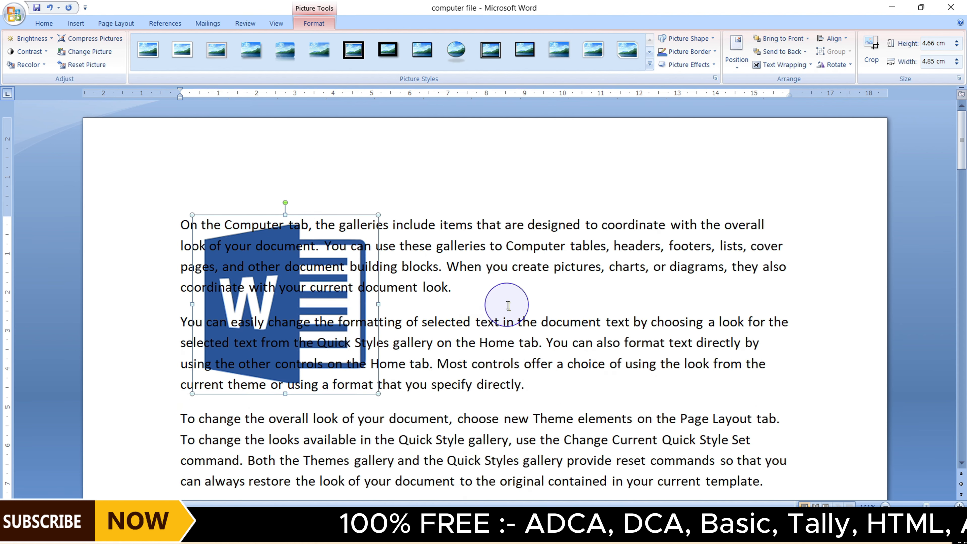
{"action": "left_click", "coordinate": [514, 323]}
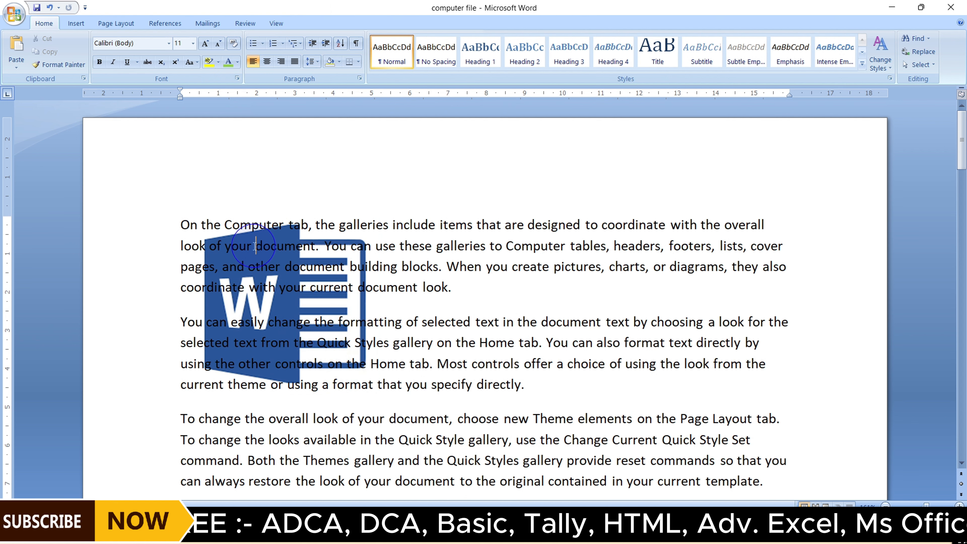
Practise selecting several short text passages in the first two paragraphs, then deselect
{"action": "left_click_drag", "start_coordinate": [252, 245], "coordinate": [273, 243]}
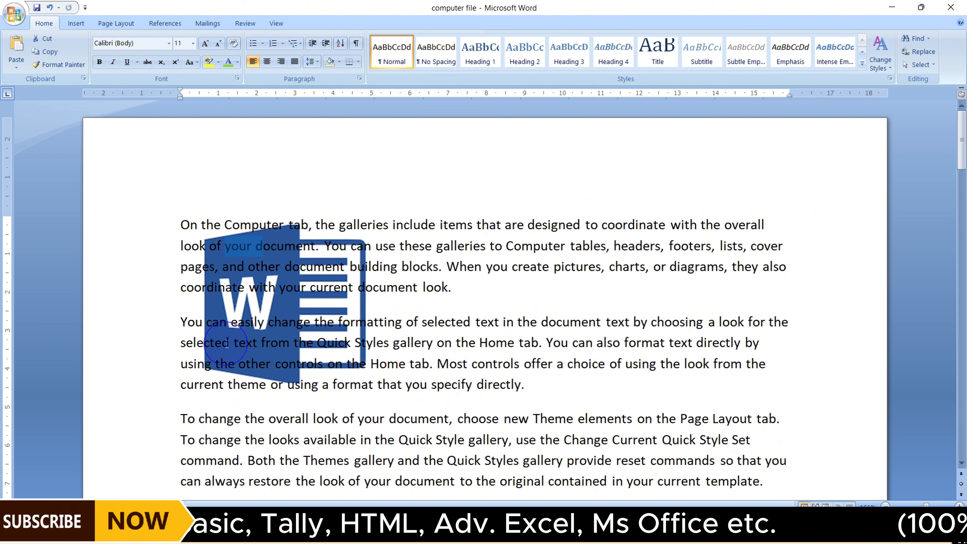
{"action": "left_click_drag", "start_coordinate": [221, 344], "coordinate": [353, 340]}
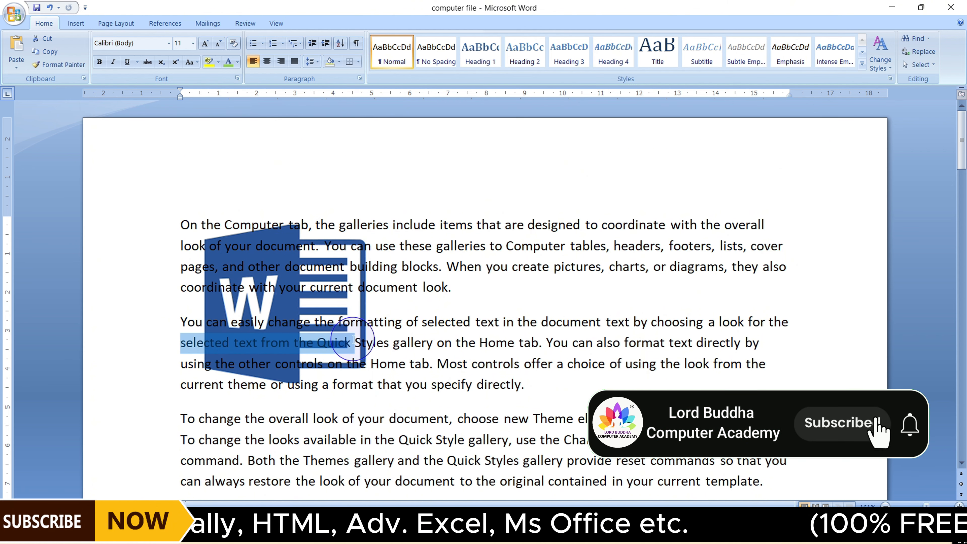
{"action": "left_click_drag", "start_coordinate": [244, 322], "coordinate": [400, 322]}
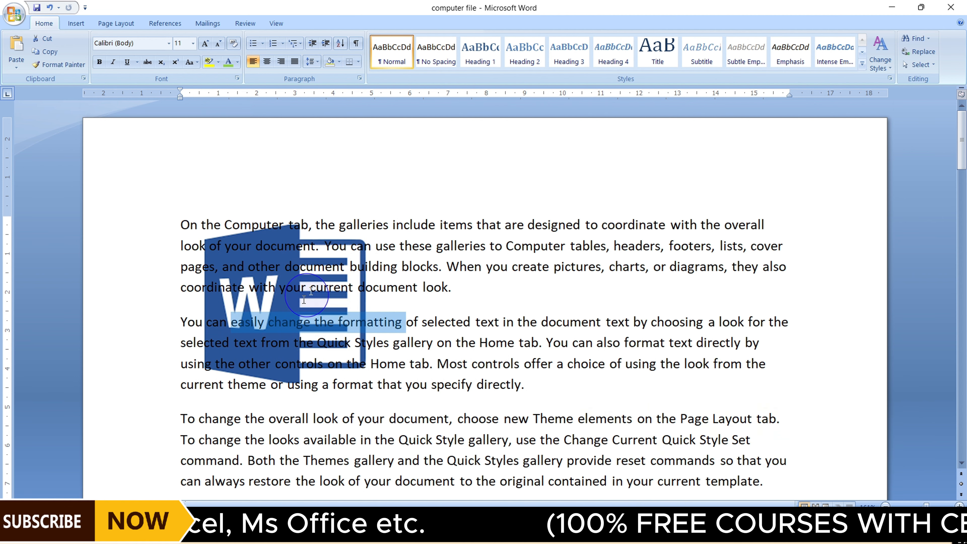
{"action": "left_click", "coordinate": [268, 266]}
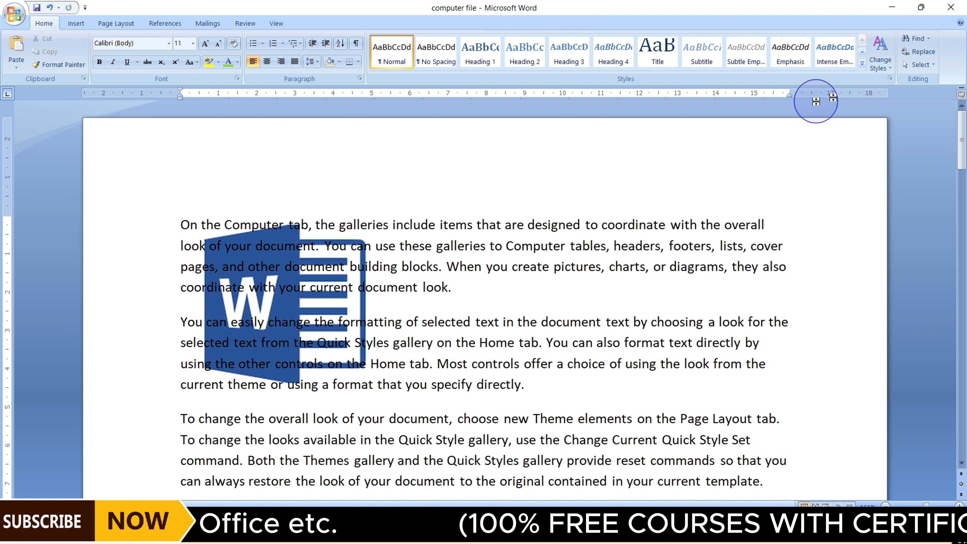
Use Select Objects to pick the Word logo picture, move it over the text, and delete it
{"action": "left_click", "coordinate": [918, 65]}
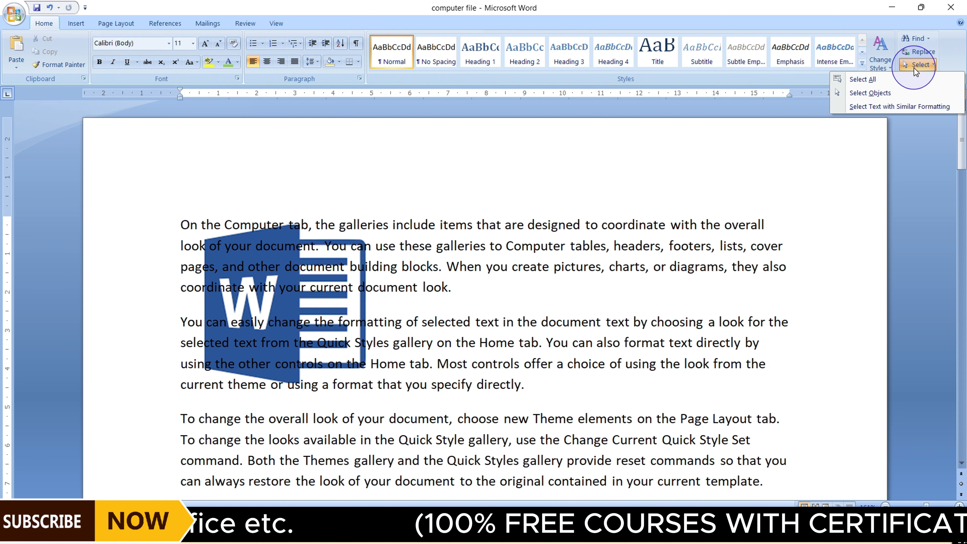
{"action": "left_click", "coordinate": [874, 93]}
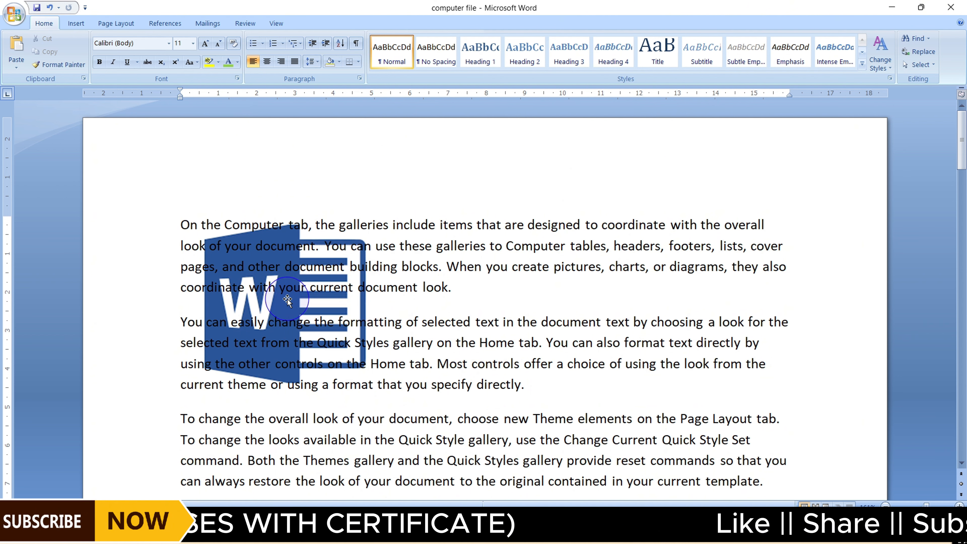
{"action": "left_click", "coordinate": [275, 267]}
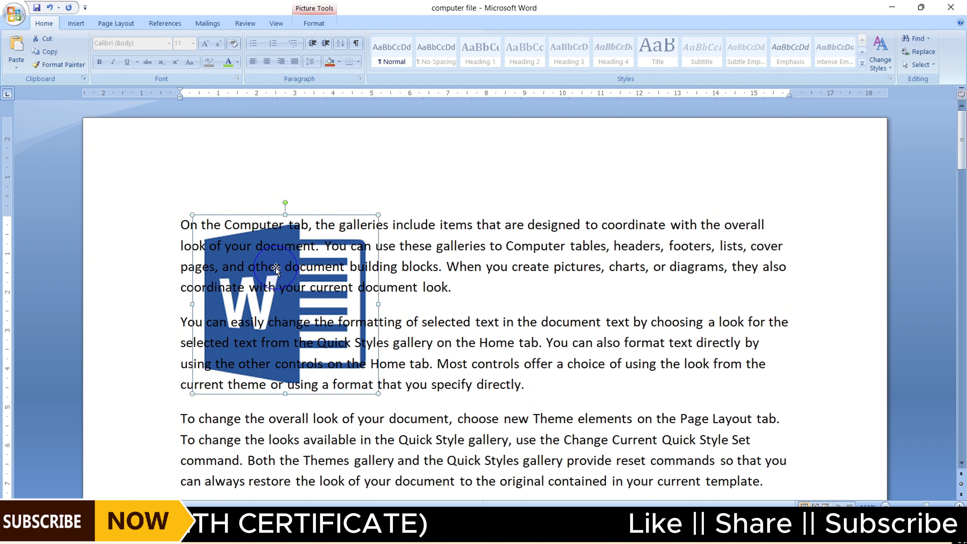
{"action": "left_click_drag", "start_coordinate": [287, 256], "coordinate": [482, 270]}
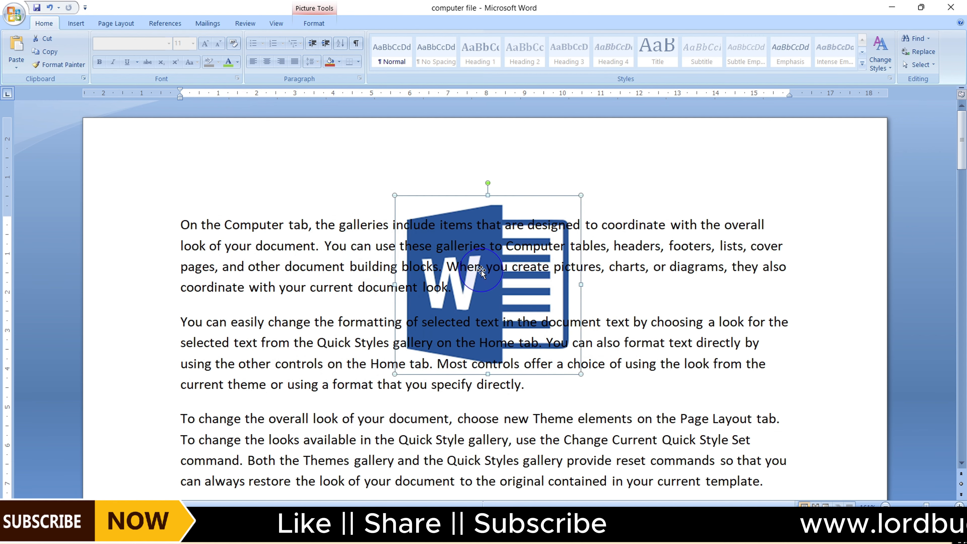
{"action": "key", "text": "Delete"}
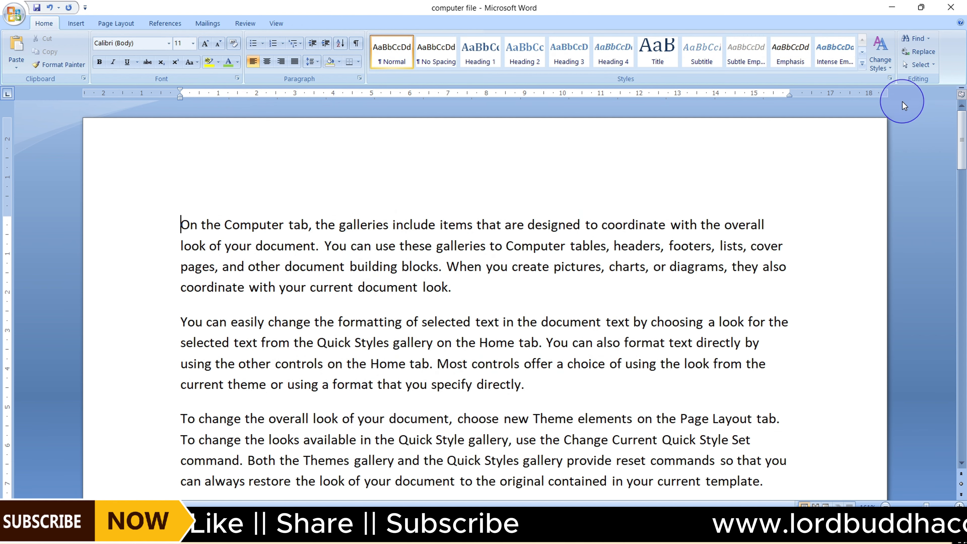
Format the words "On the Computer" as bold, italic, underlined and in green font colour
{"action": "left_click", "coordinate": [929, 65]}
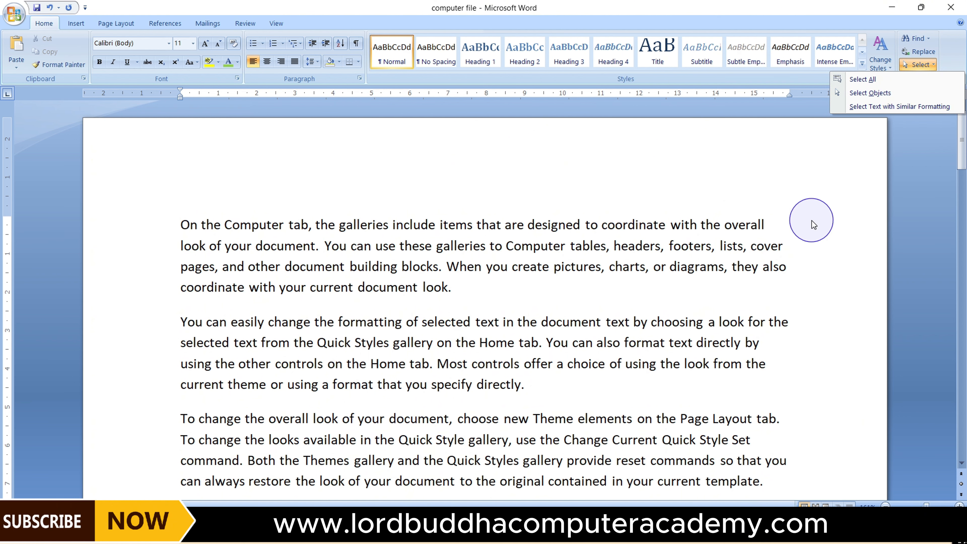
{"action": "key", "text": "Escape"}
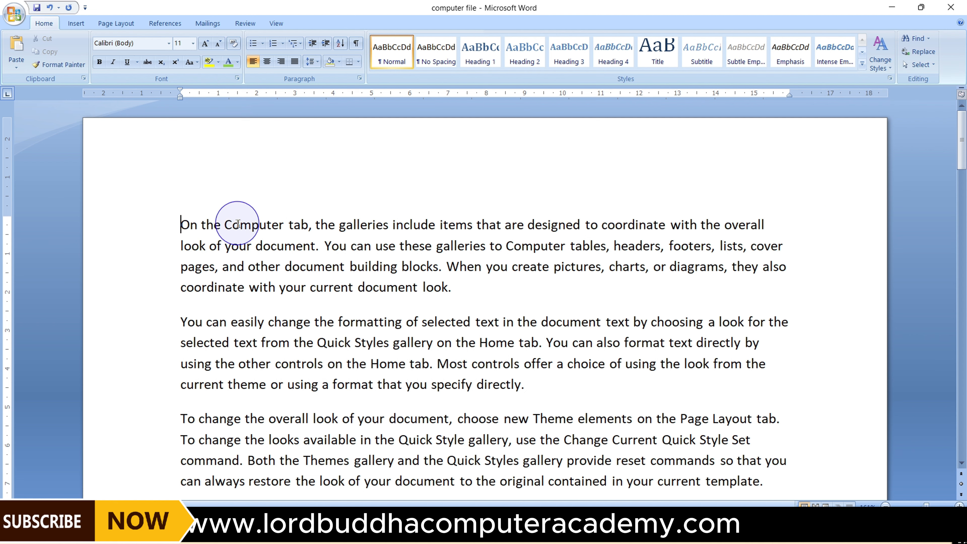
{"action": "left_click_drag", "start_coordinate": [181, 223], "coordinate": [246, 220]}
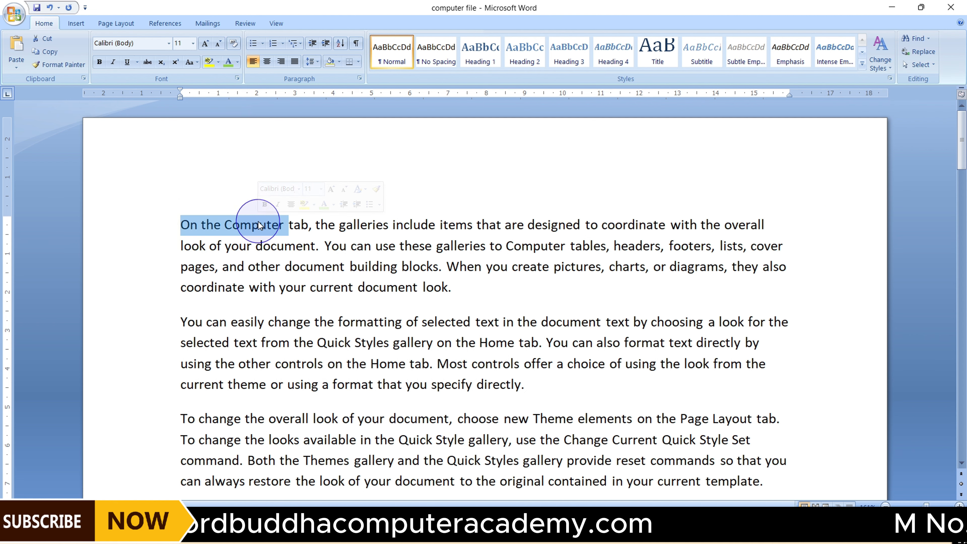
{"action": "left_click", "coordinate": [100, 61]}
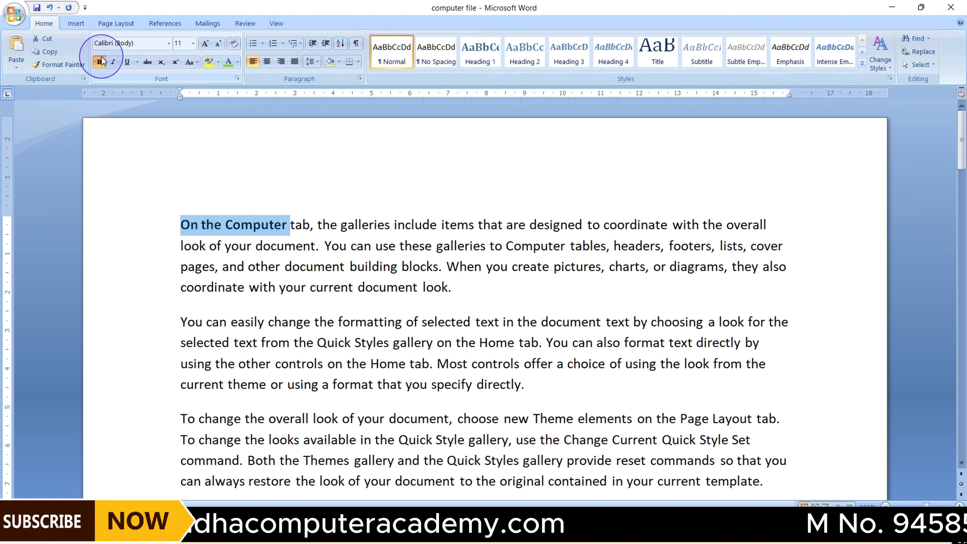
{"action": "left_click", "coordinate": [114, 61]}
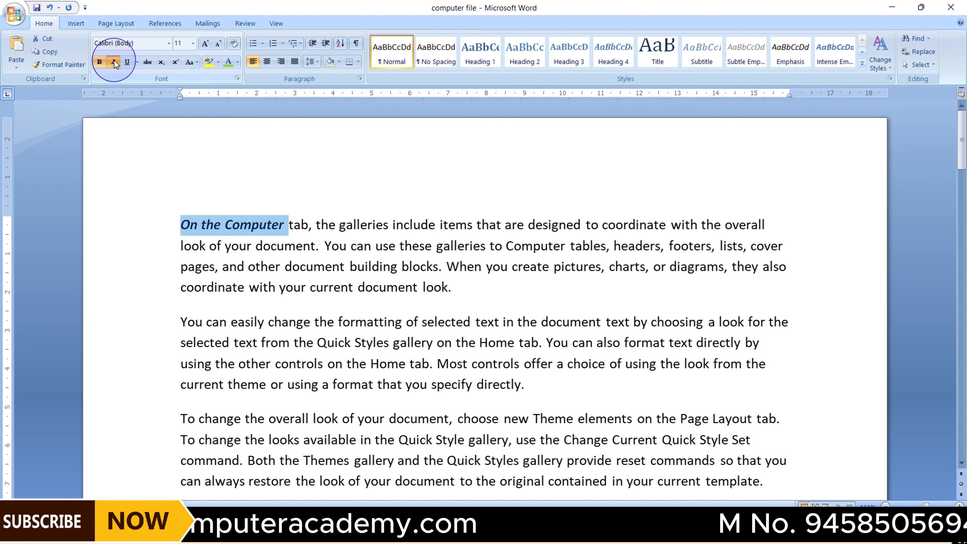
{"action": "left_click", "coordinate": [126, 61]}
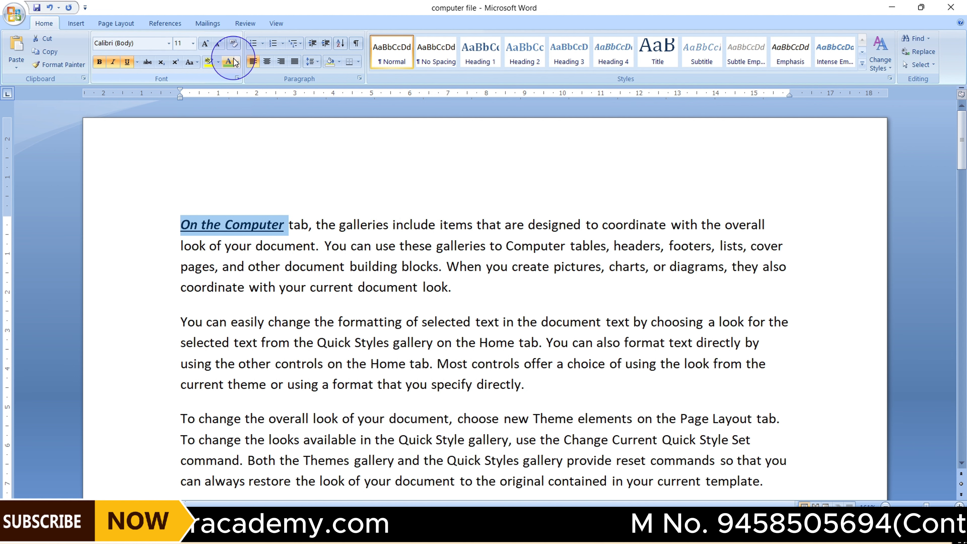
{"action": "left_click", "coordinate": [230, 65]}
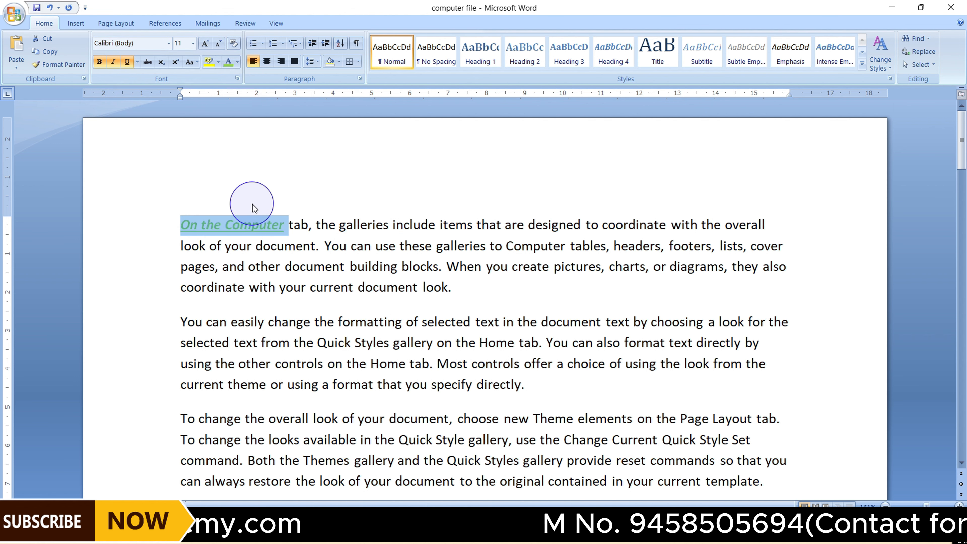
Use Format Painter to copy that formatting onto "document look." and "Most controls offer a choice"
{"action": "left_click", "coordinate": [261, 225]}
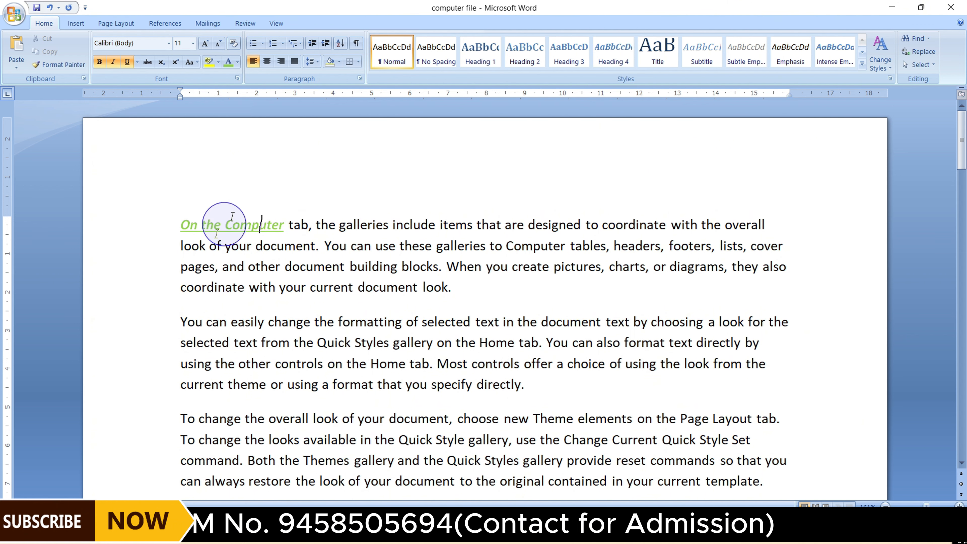
{"action": "left_click", "coordinate": [70, 69]}
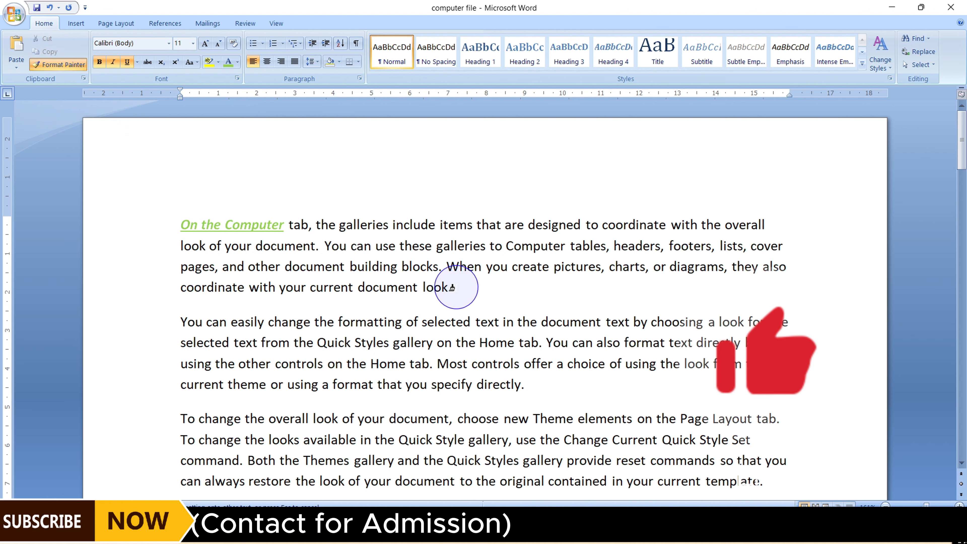
{"action": "left_click_drag", "start_coordinate": [452, 287], "coordinate": [400, 284]}
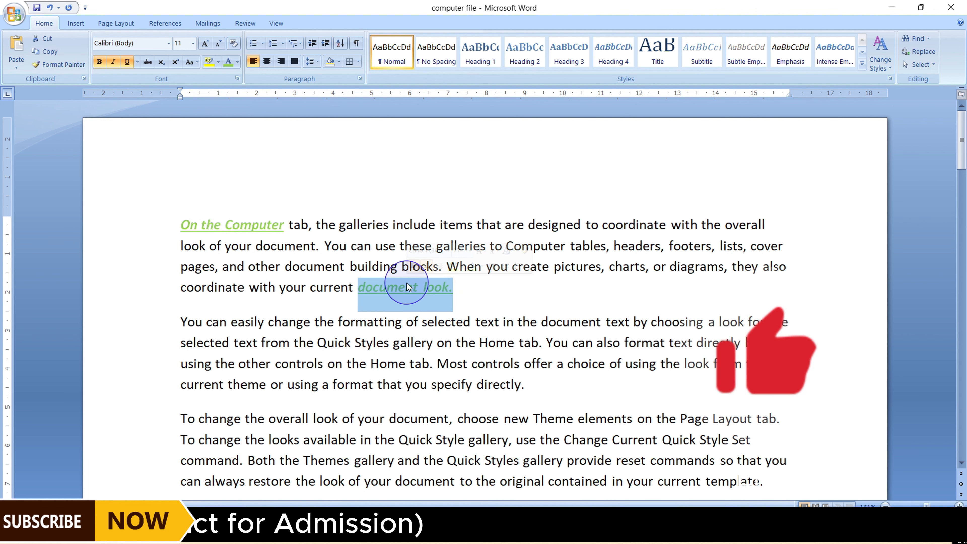
{"action": "left_click", "coordinate": [396, 284]}
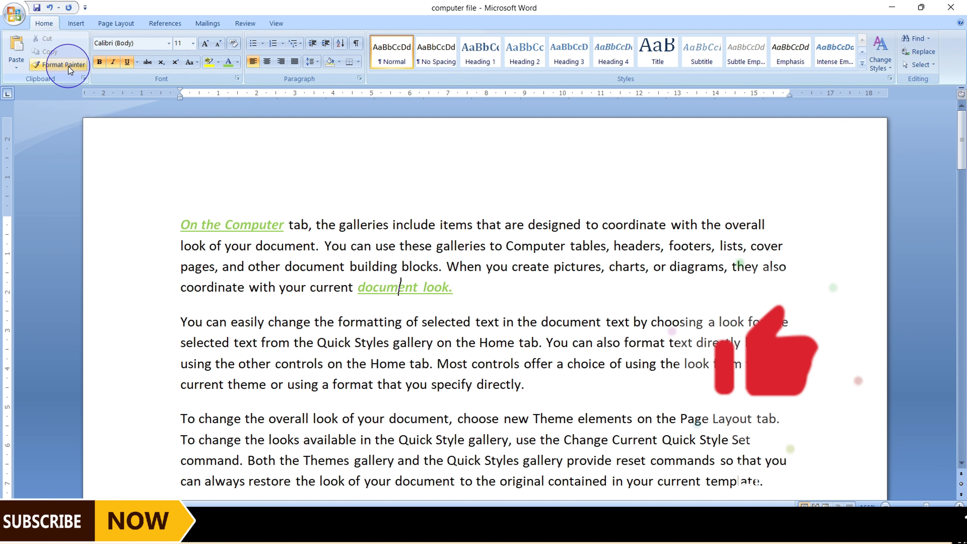
{"action": "left_click", "coordinate": [61, 65]}
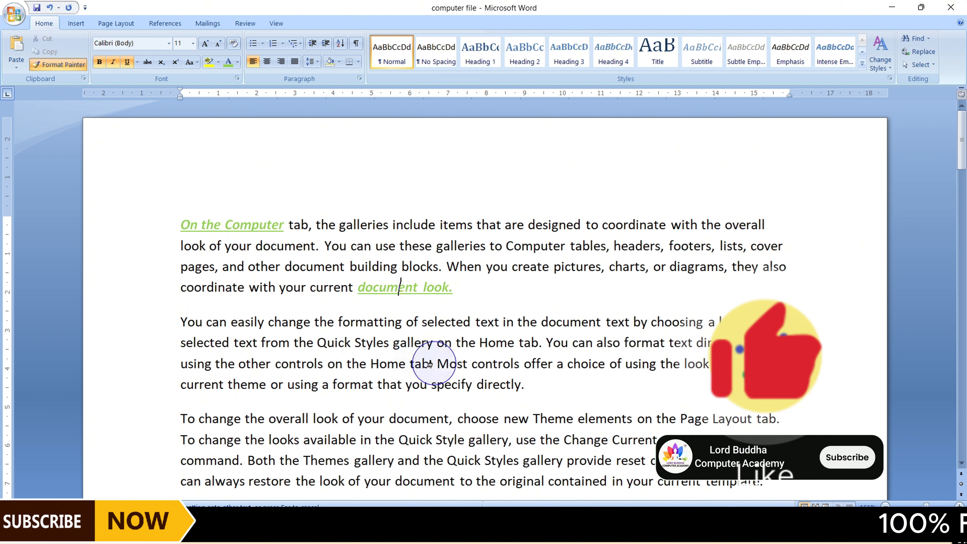
{"action": "left_click_drag", "start_coordinate": [430, 364], "coordinate": [582, 367]}
{"action": "left_click", "coordinate": [582, 368]}
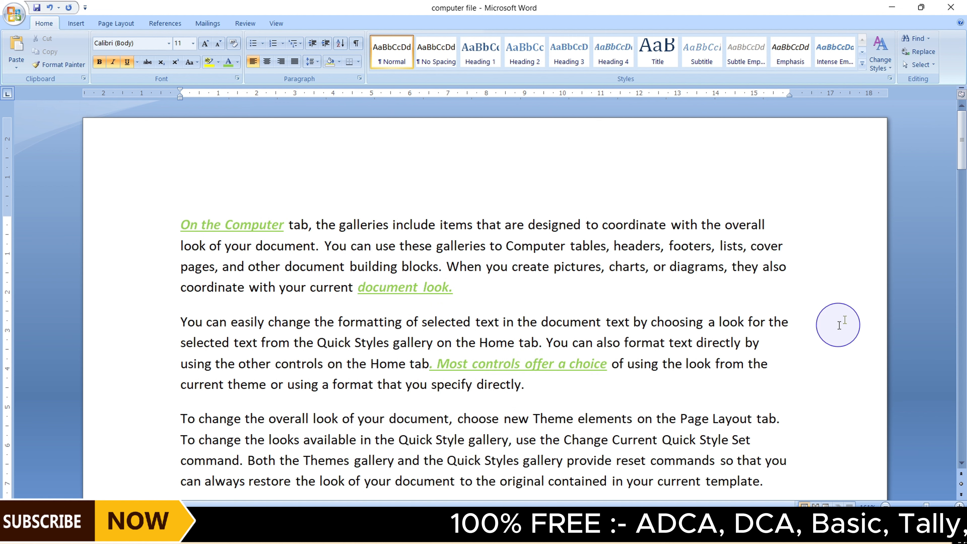
Select all text with similar formatting to the painted phrase, then deselect it
{"action": "left_click", "coordinate": [926, 71]}
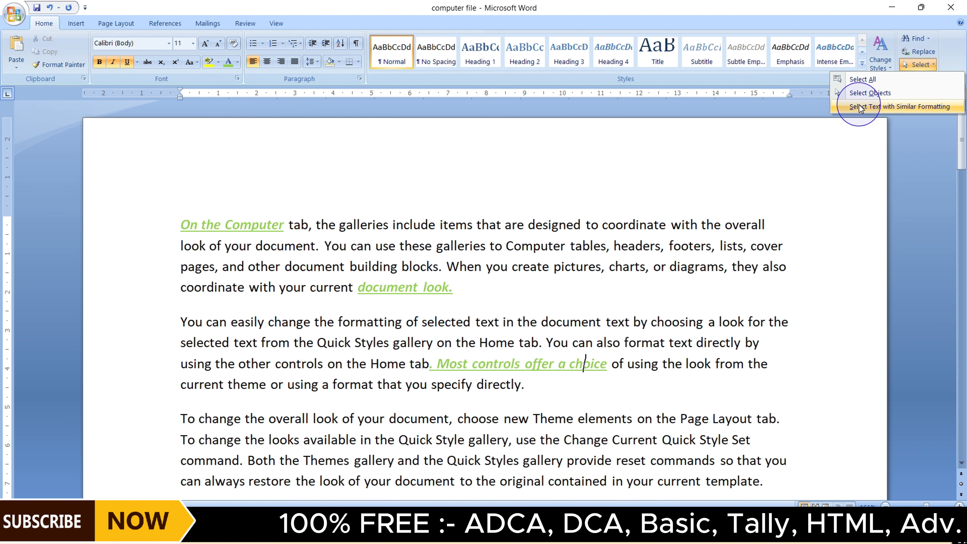
{"action": "left_click", "coordinate": [896, 107]}
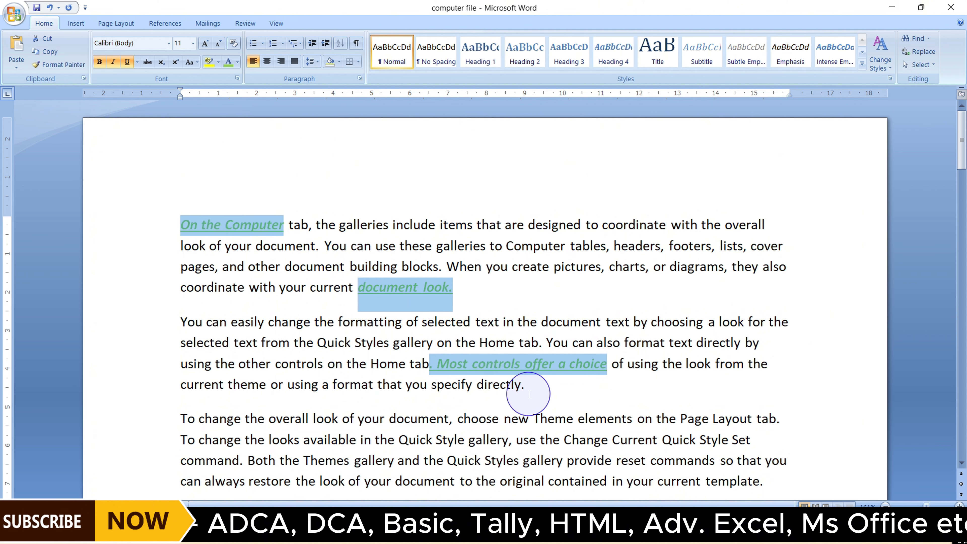
{"action": "left_click", "coordinate": [679, 236]}
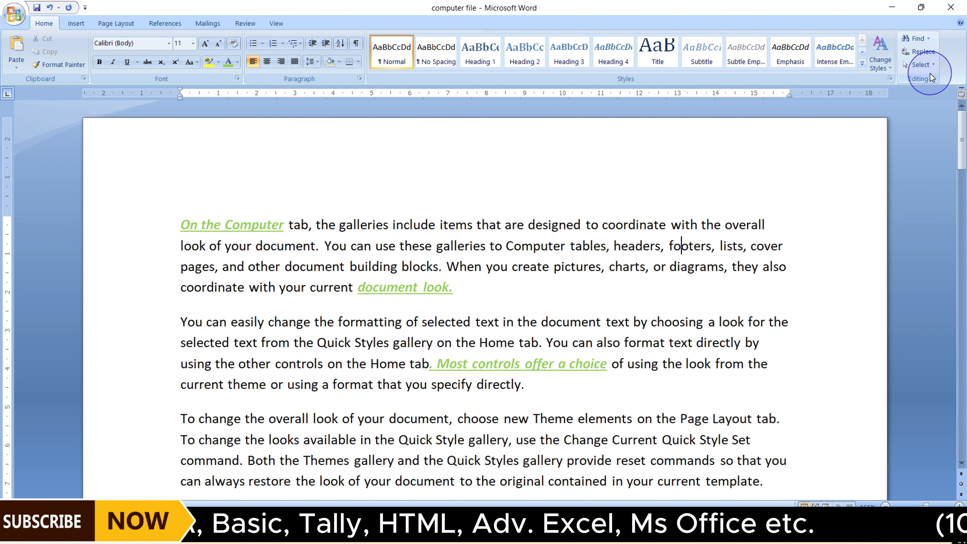
Save the document on the Desktop under the file name India
{"action": "mouse_move", "coordinate": [961, 147]}
{"action": "left_mouse_down"}
{"action": "mouse_move", "coordinate": [959, 377]}
{"action": "mouse_move", "coordinate": [960, 139]}
{"action": "left_mouse_up"}
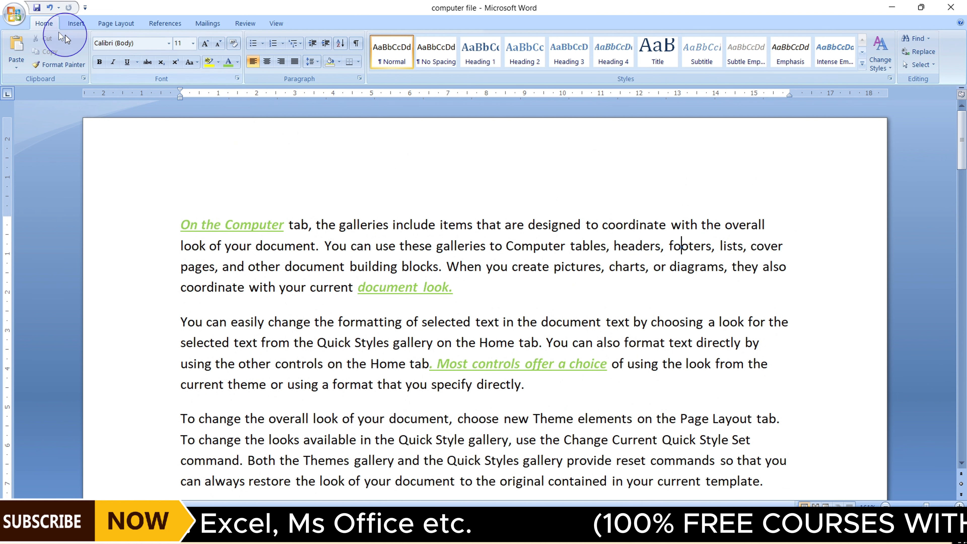
{"action": "left_click", "coordinate": [15, 19]}
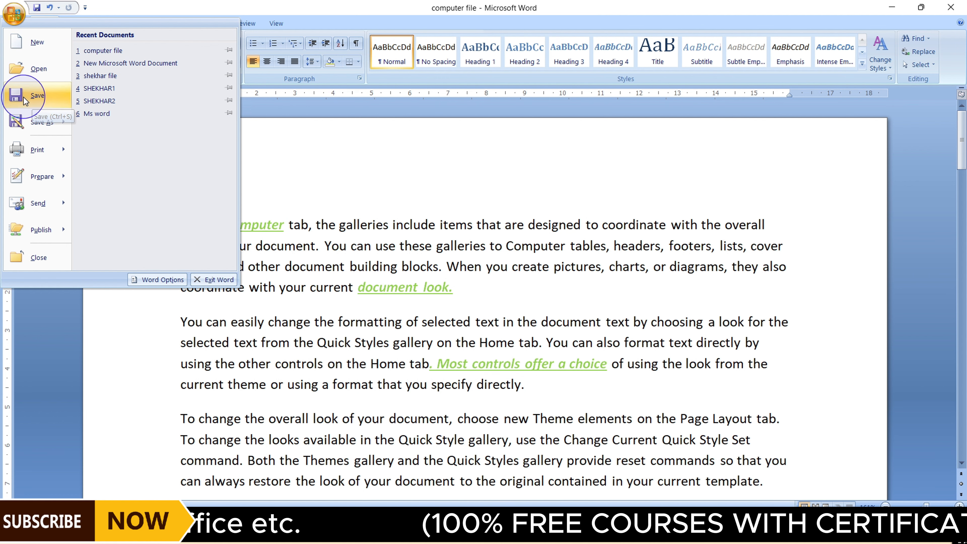
{"action": "left_click", "coordinate": [50, 94]}
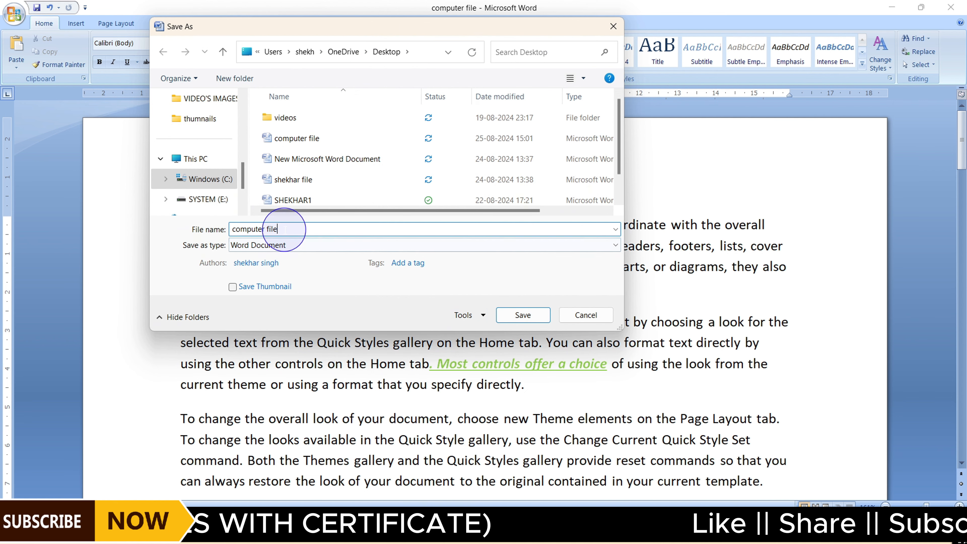
{"action": "key", "text": "BackSpace"}
{"action": "key", "text": "BackSpace"}
{"action": "key", "text": "BackSpace"}
{"action": "key", "text": "BackSpace"}
{"action": "key", "text": "BackSpace"}
{"action": "key", "text": "BackSpace"}
{"action": "key", "text": "BackSpace"}
{"action": "key", "text": "BackSpace"}
{"action": "key", "text": "BackSpace"}
{"action": "key", "text": "BackSpace"}
{"action": "key", "text": "BackSpace"}
{"action": "key", "text": "BackSpace"}
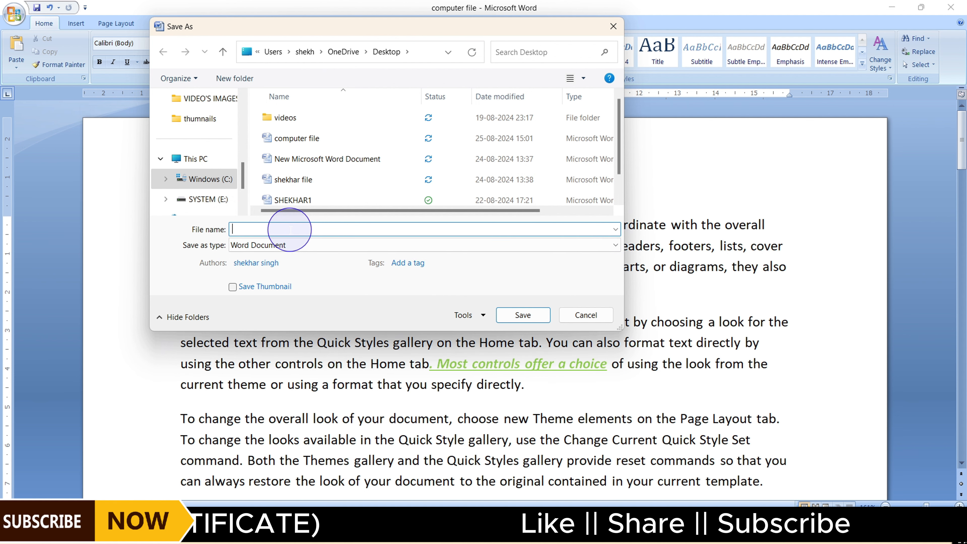
{"action": "type", "text": "India"}
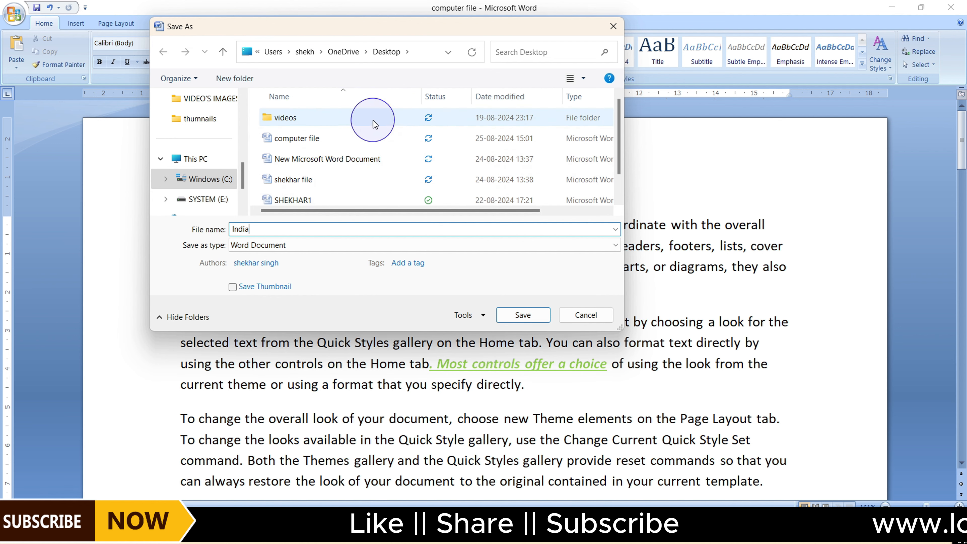
{"action": "left_click_drag", "start_coordinate": [245, 182], "coordinate": [249, 123]}
{"action": "left_click", "coordinate": [183, 158]}
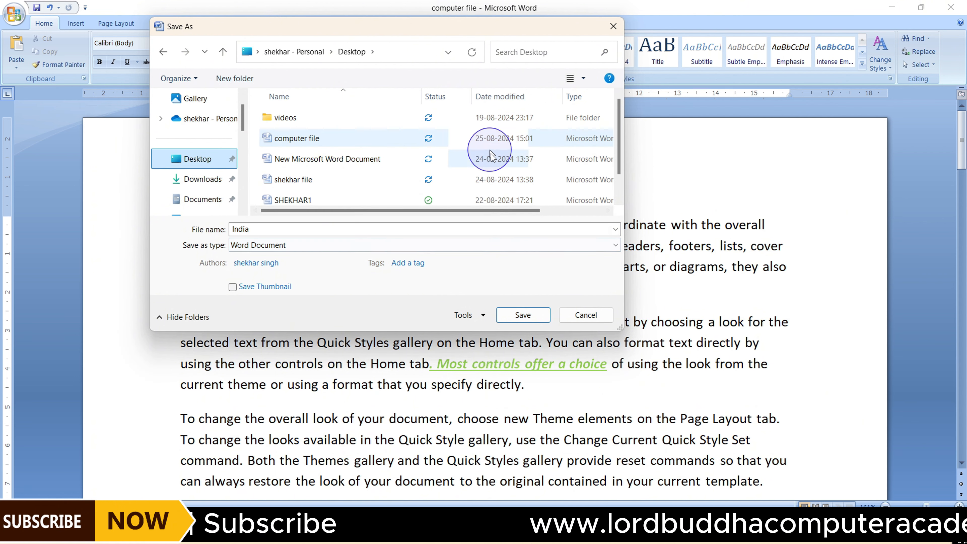
{"action": "left_click", "coordinate": [519, 320]}
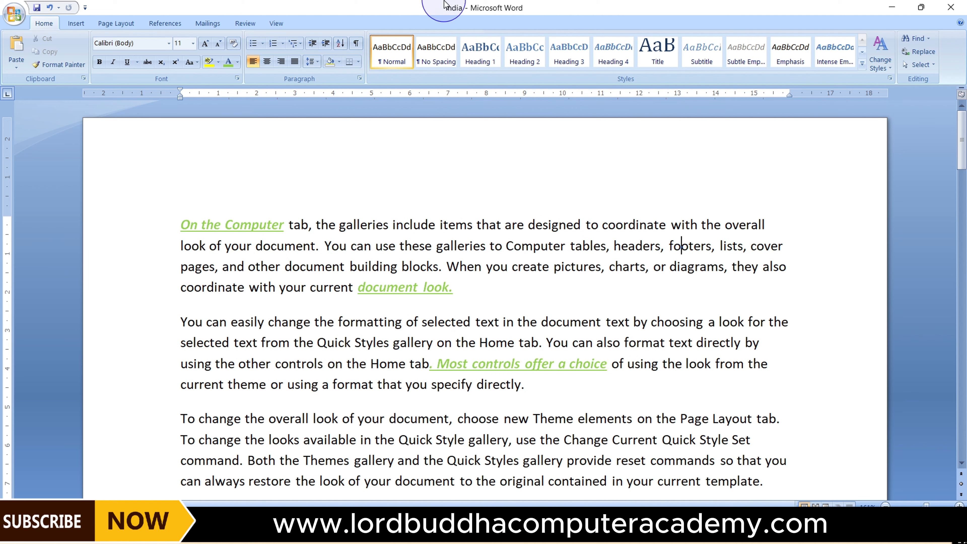
Minimize Word and open the saved India file from the Desktop
{"action": "left_click", "coordinate": [892, 8]}
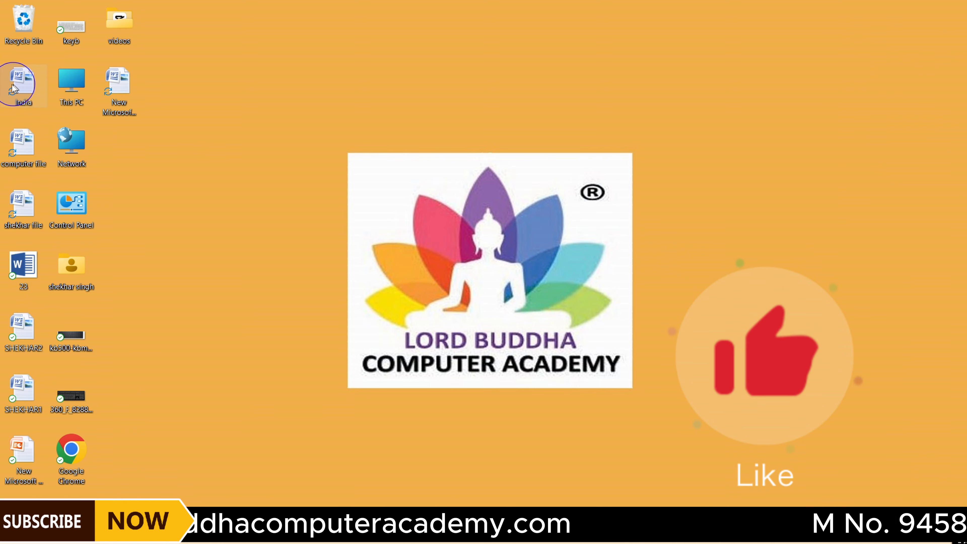
{"action": "double_click", "coordinate": [29, 109]}
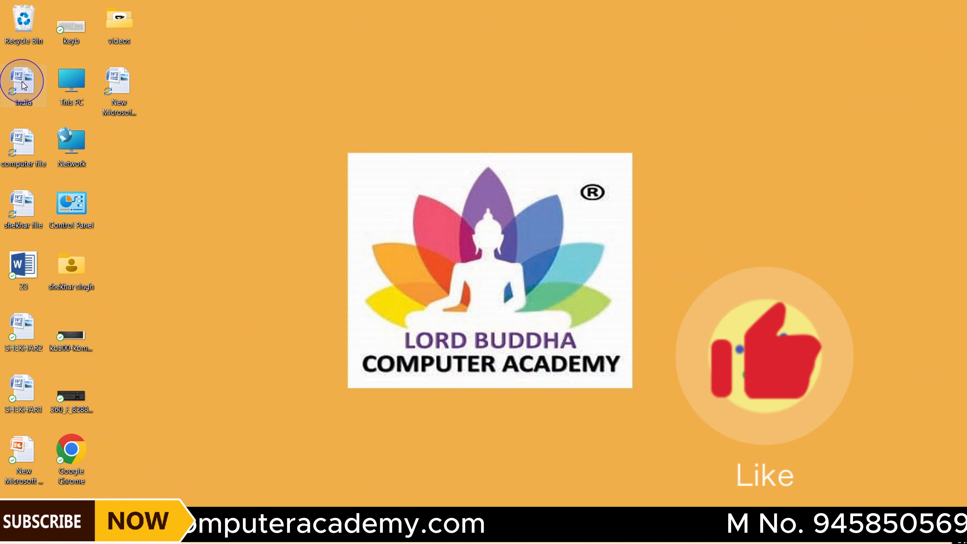